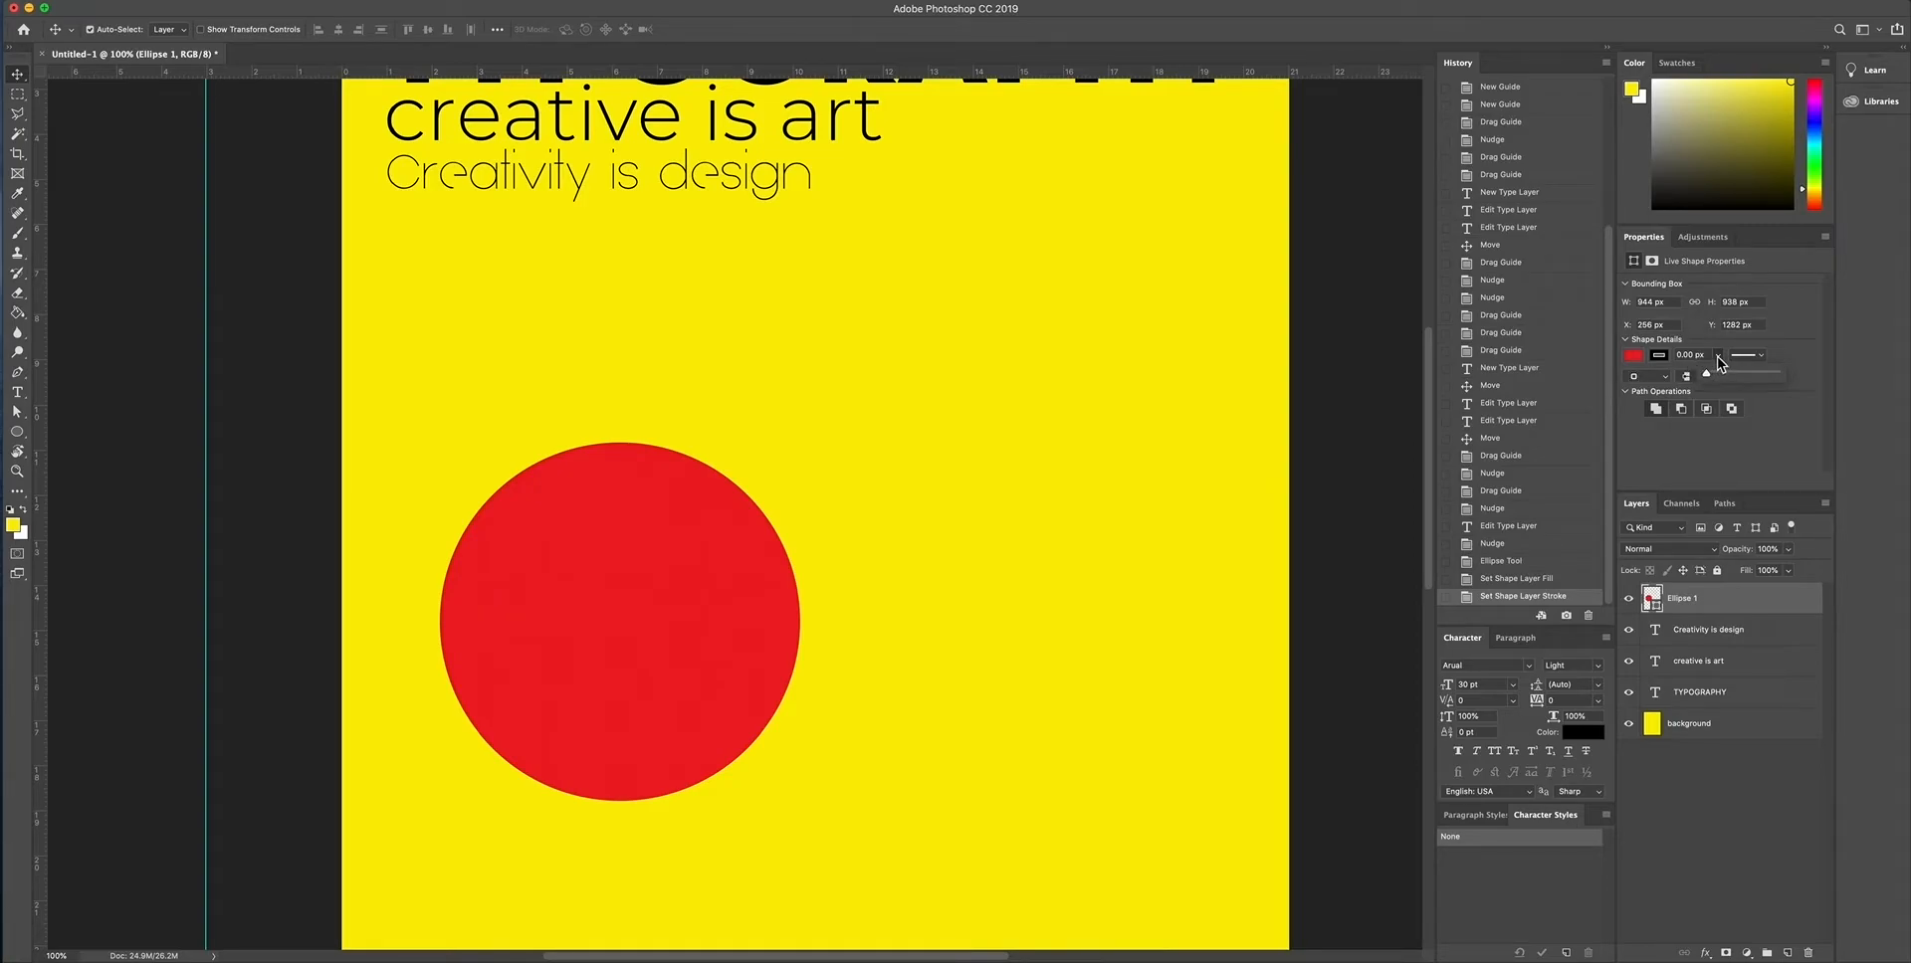
- Rasterize the red circle's shape layer so that the Eraser tool can work on it
click(1718, 356)
click(17, 472)
click(120, 28)
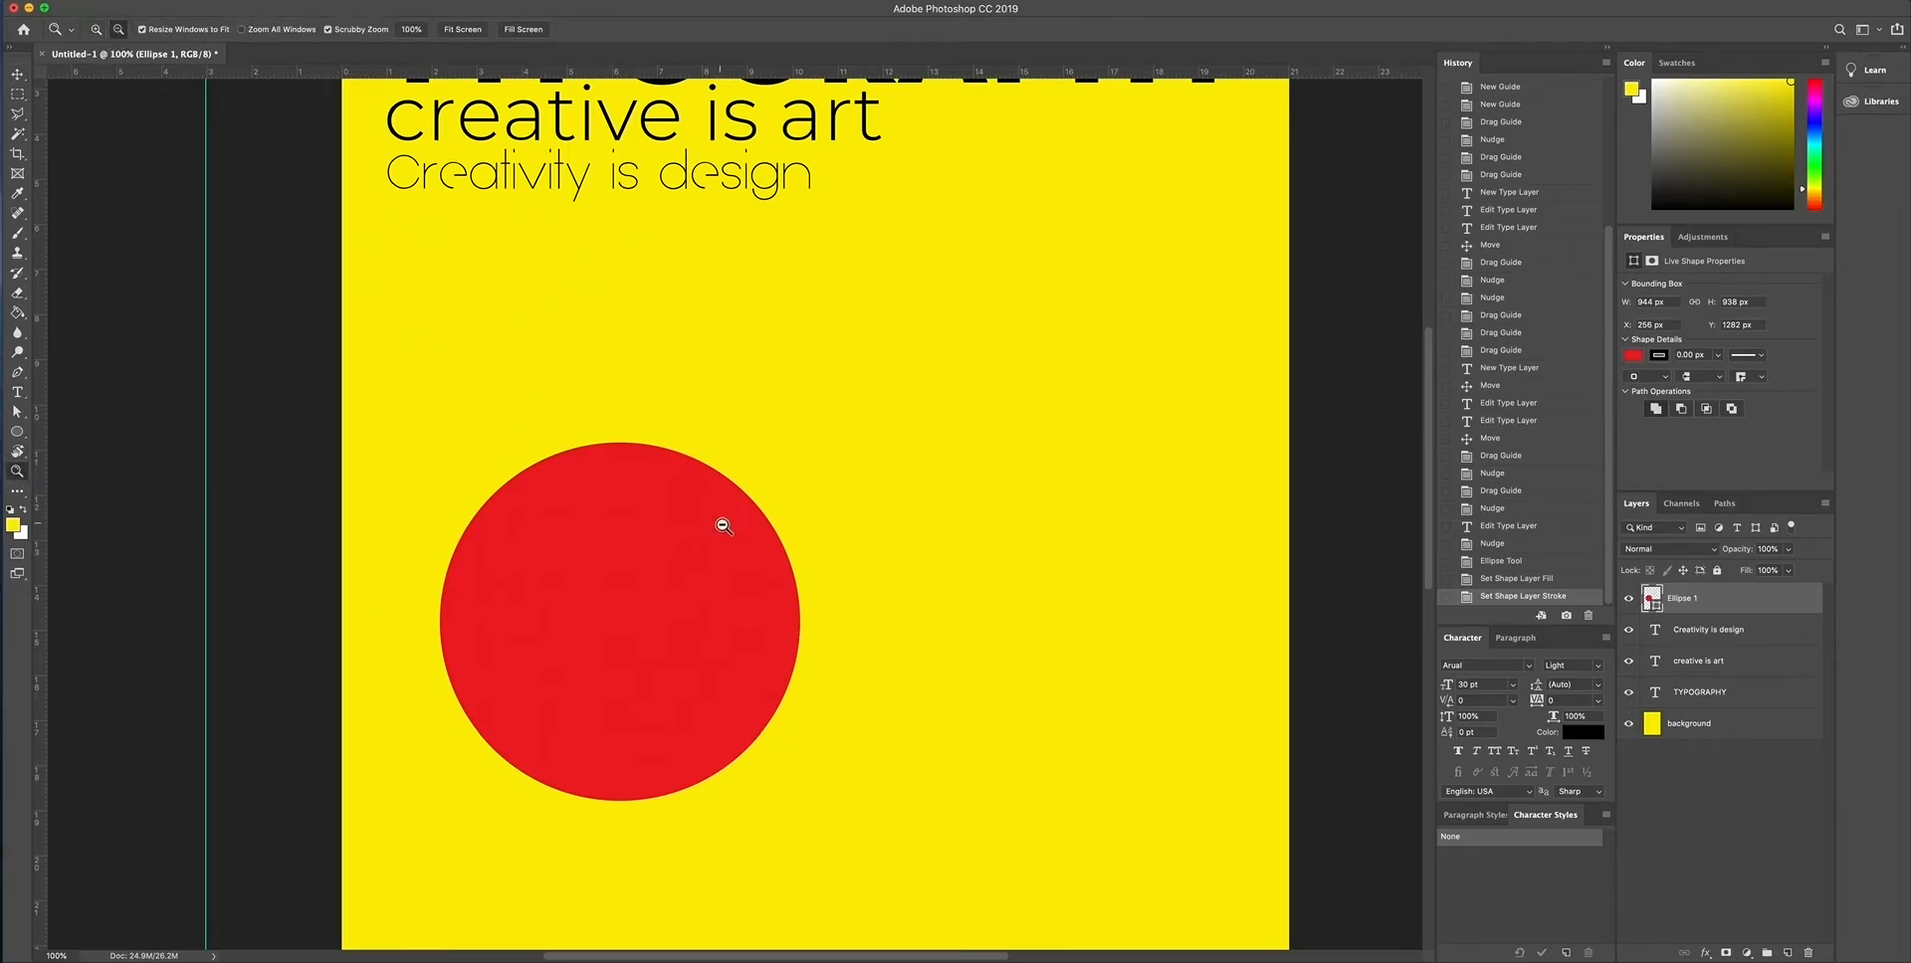
click(717, 520)
scroll(716, 520, right, 3)
click(597, 549)
scroll(703, 500, right, 3)
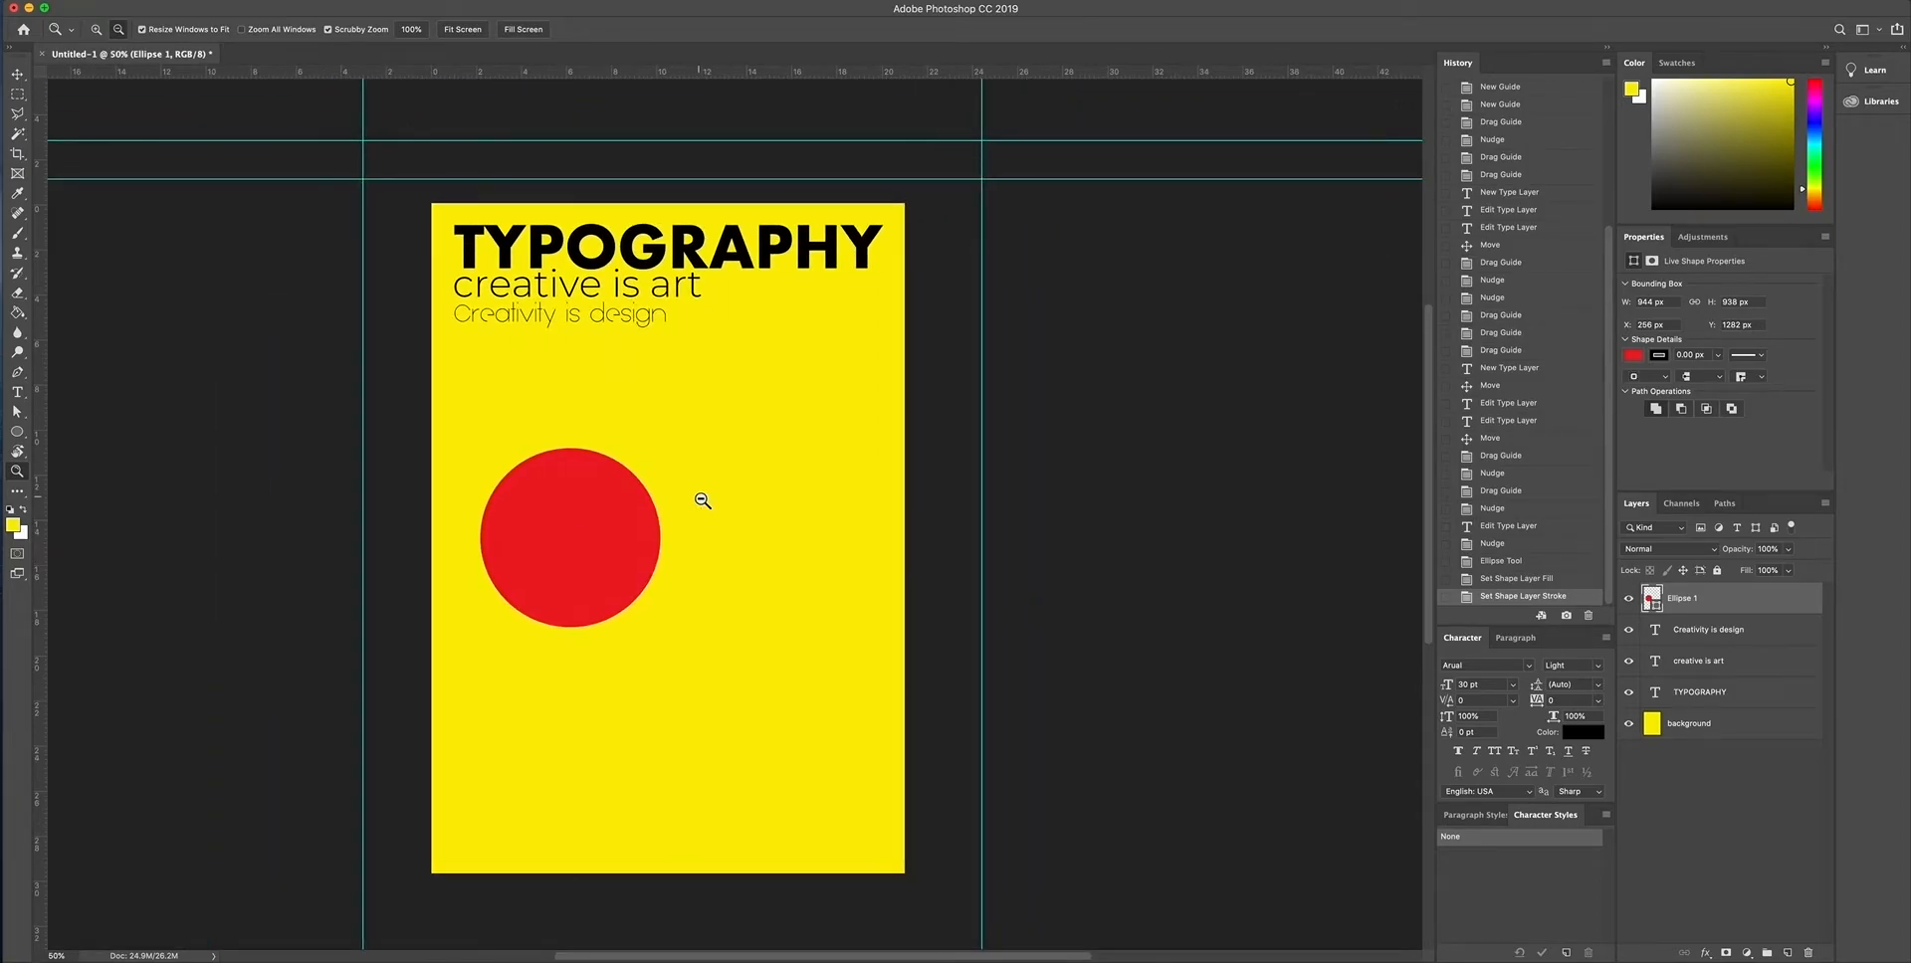
click(17, 78)
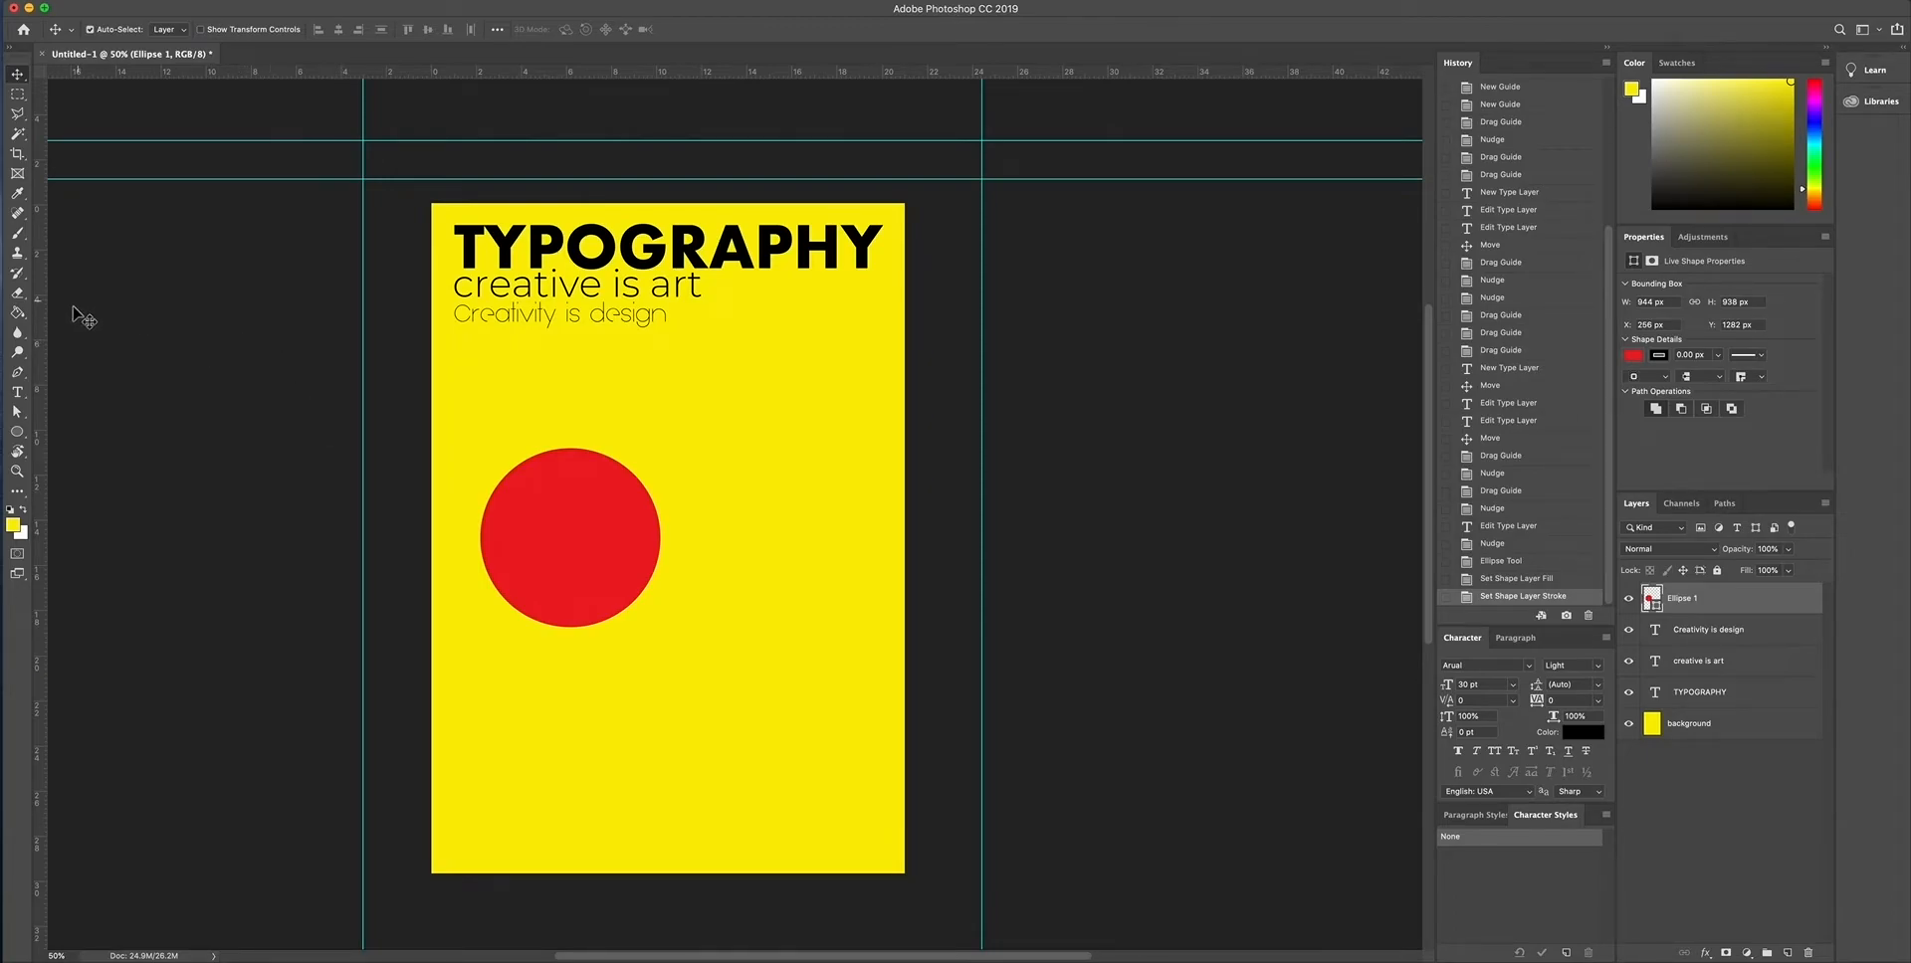
click(17, 298)
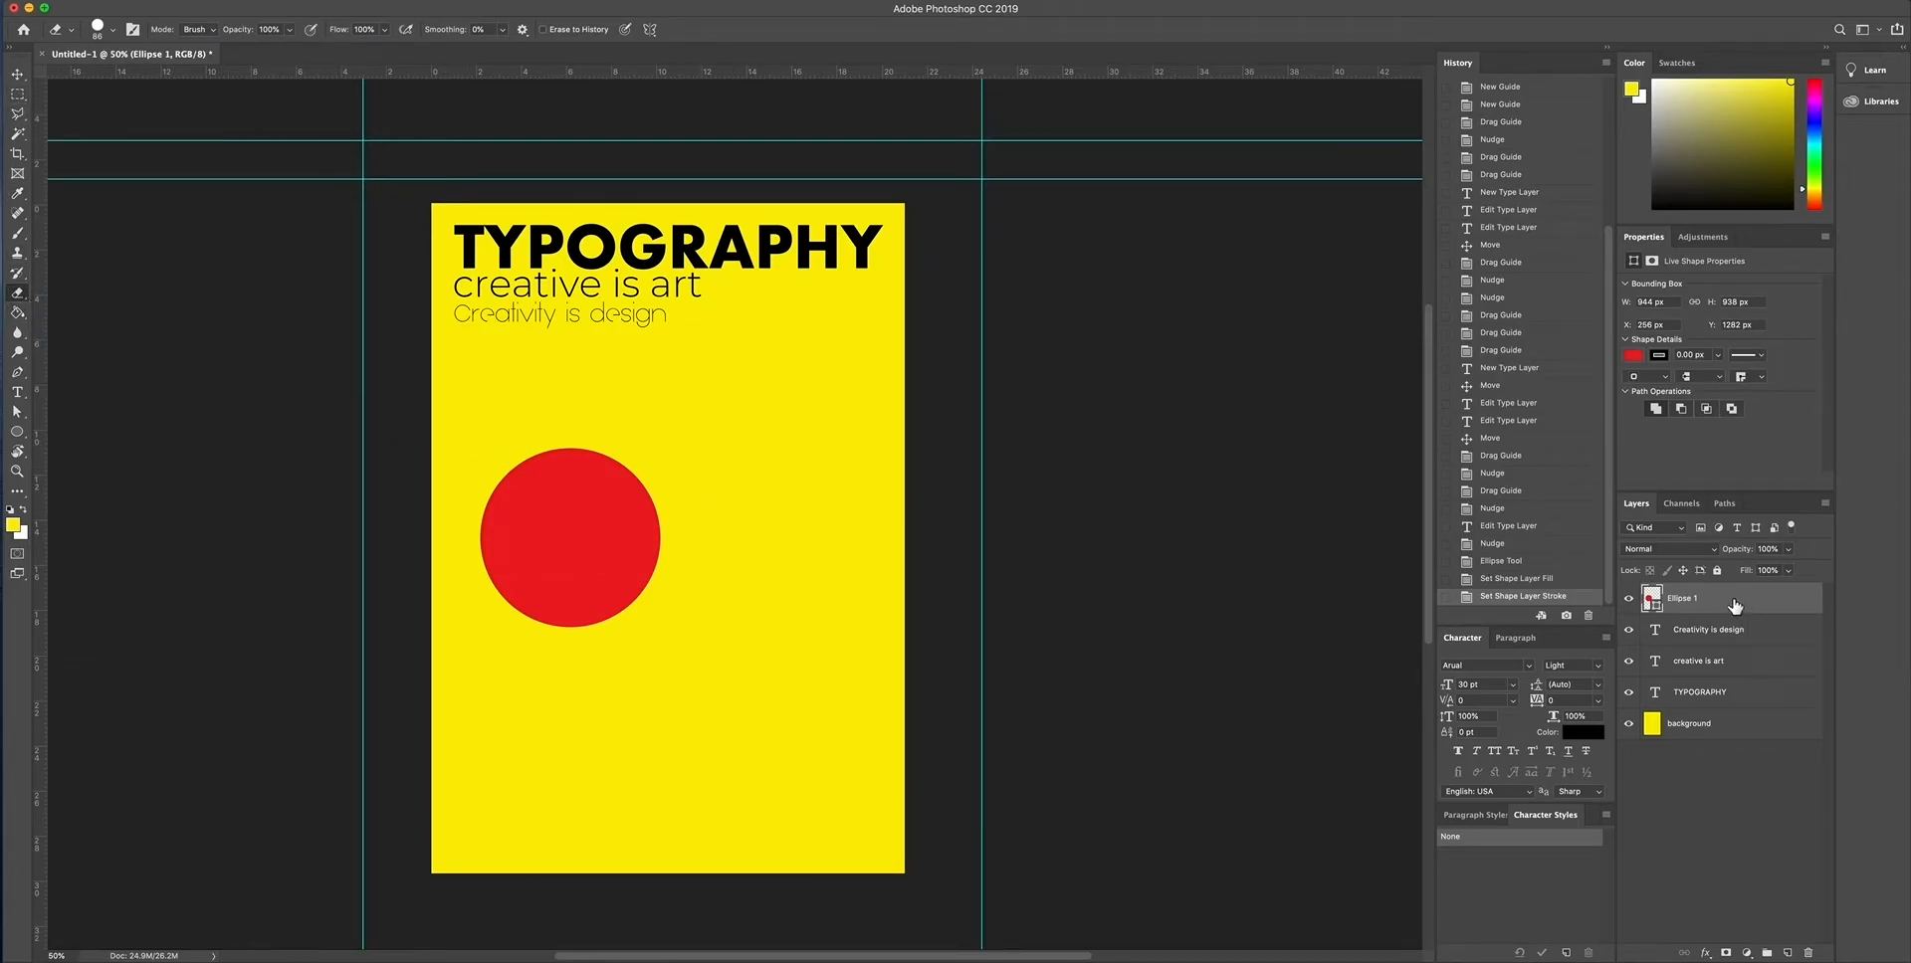
click(584, 521)
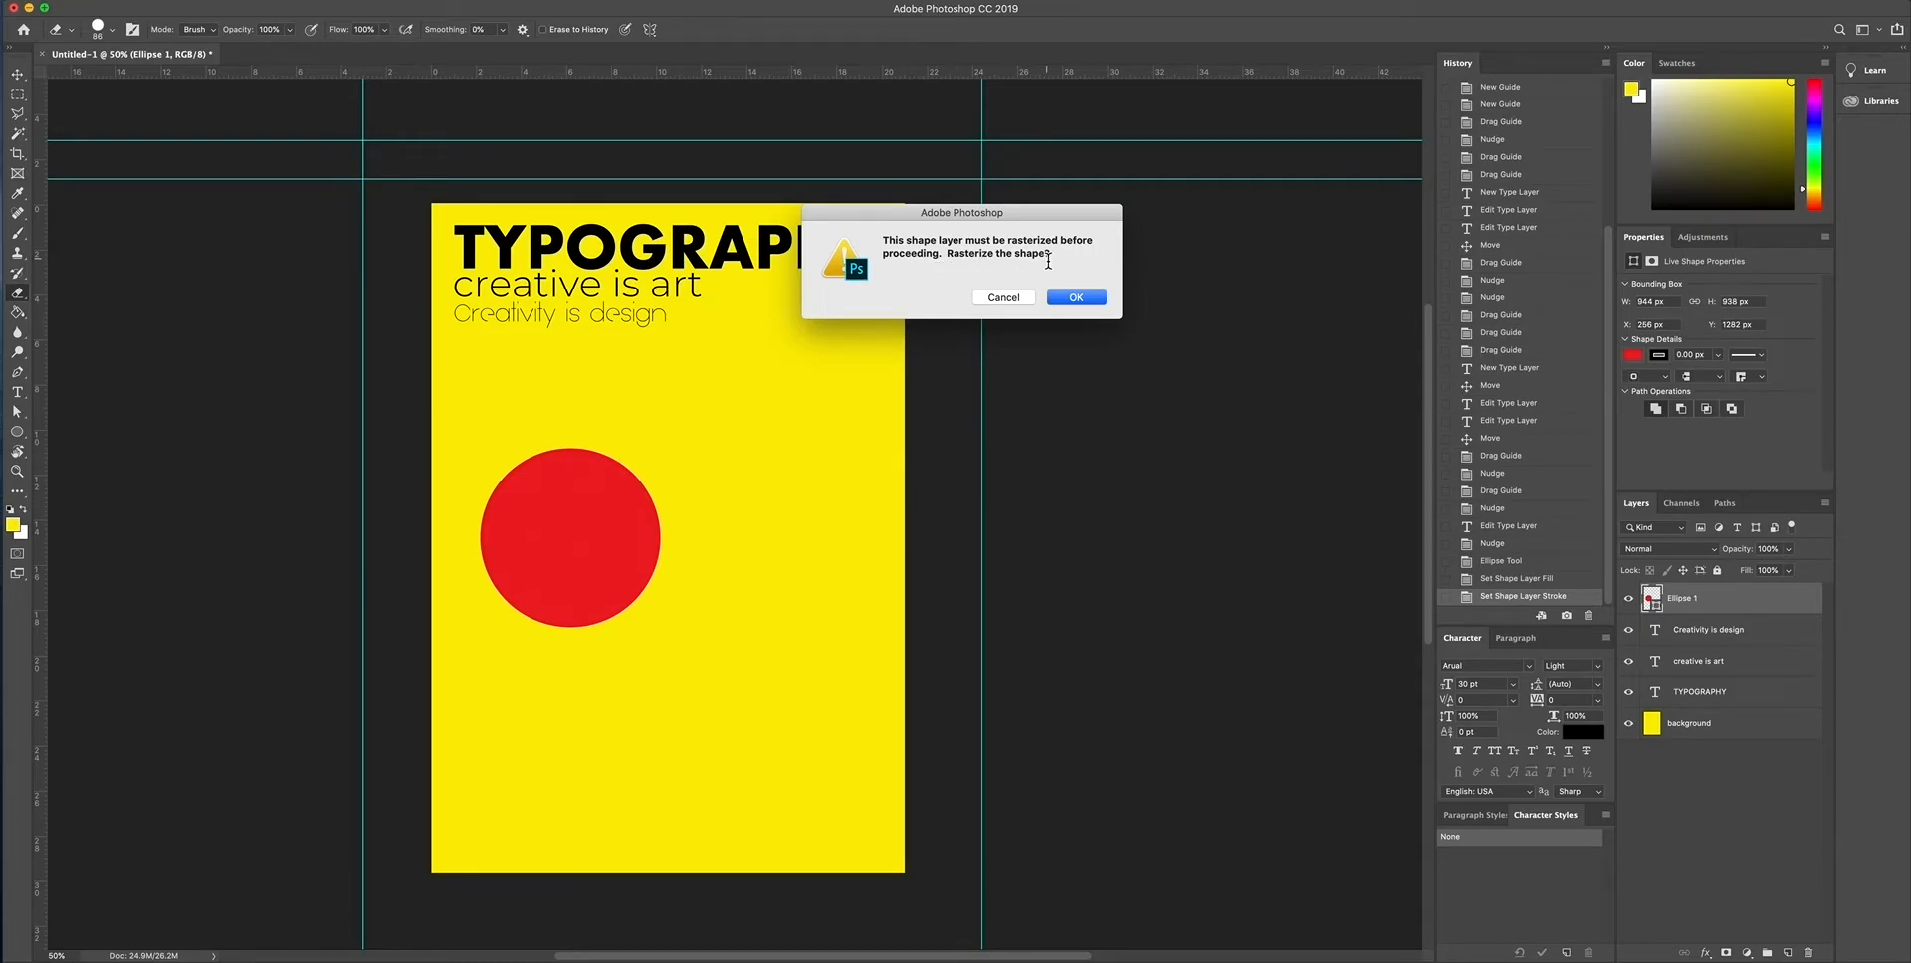
click(1077, 297)
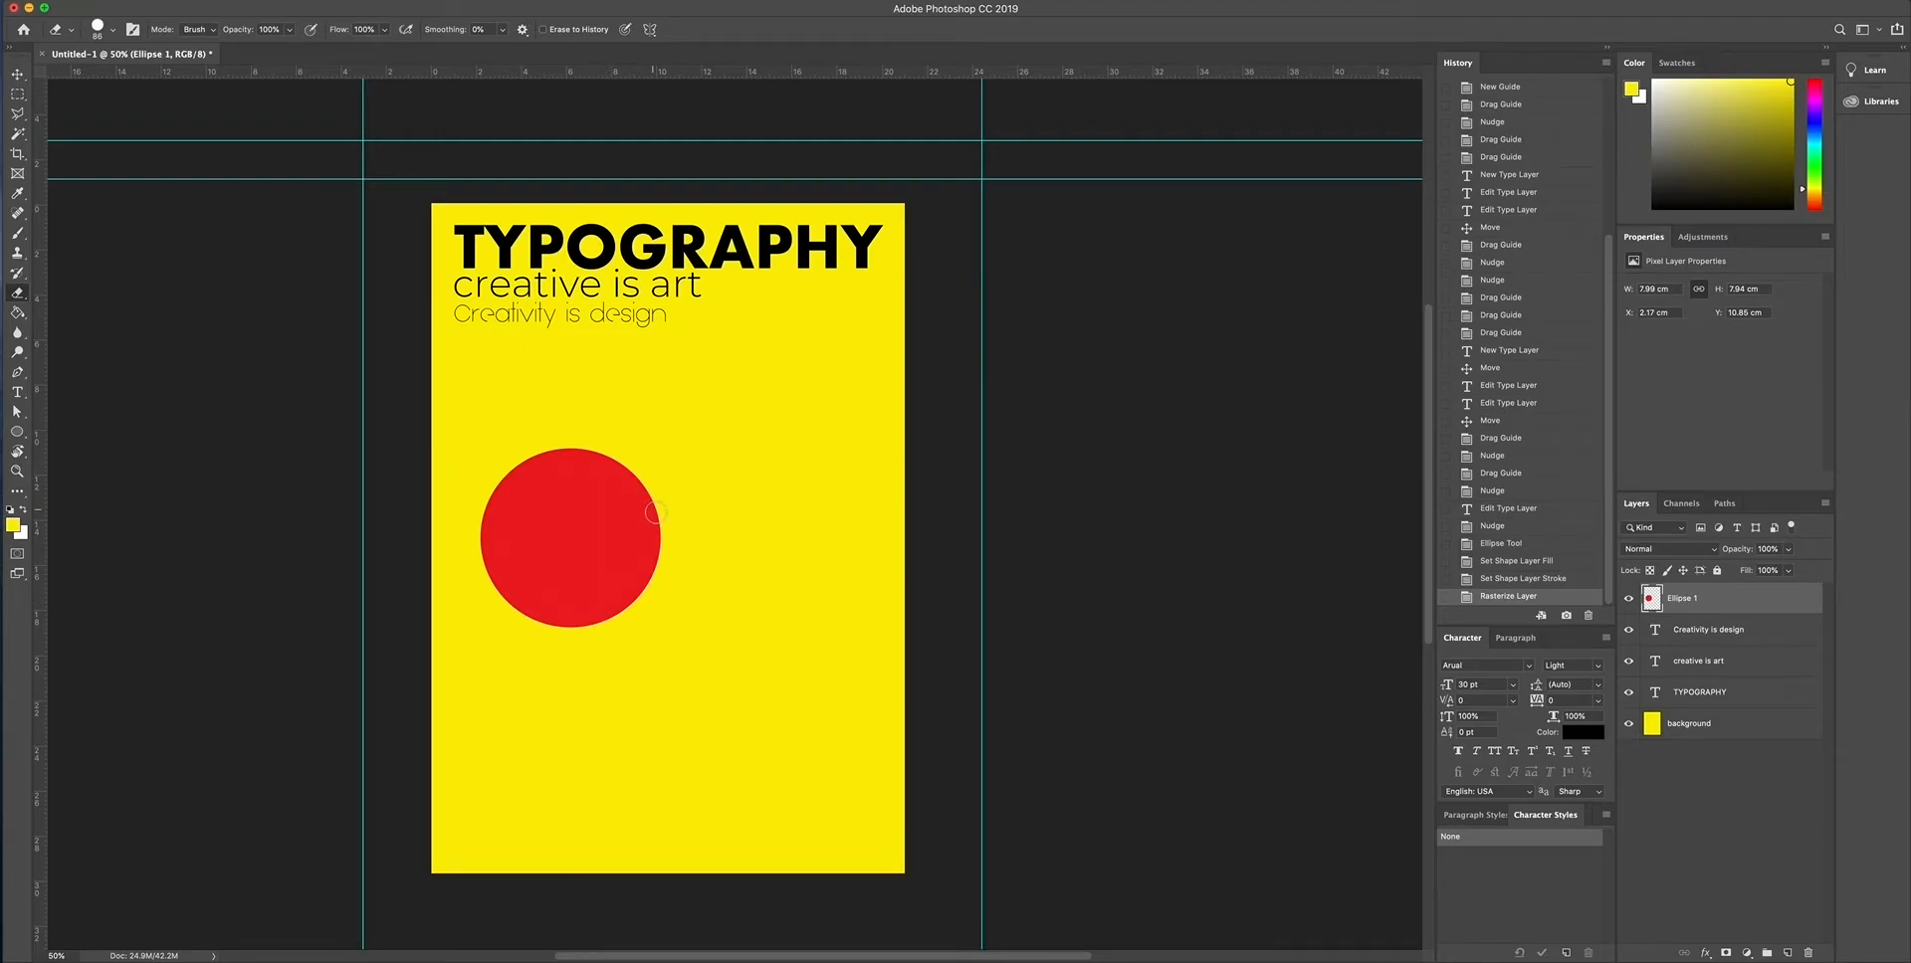
- Try erasing a stroke, a mouth wedge and an eye out of the red circle, and revert to the rasterized circle
mouse_move(667, 506)
mouse_down()
mouse_move(542, 529)
mouse_move(525, 509)
mouse_move(543, 487)
mouse_move(603, 497)
mouse_move(572, 519)
mouse_move(527, 473)
mouse_up()
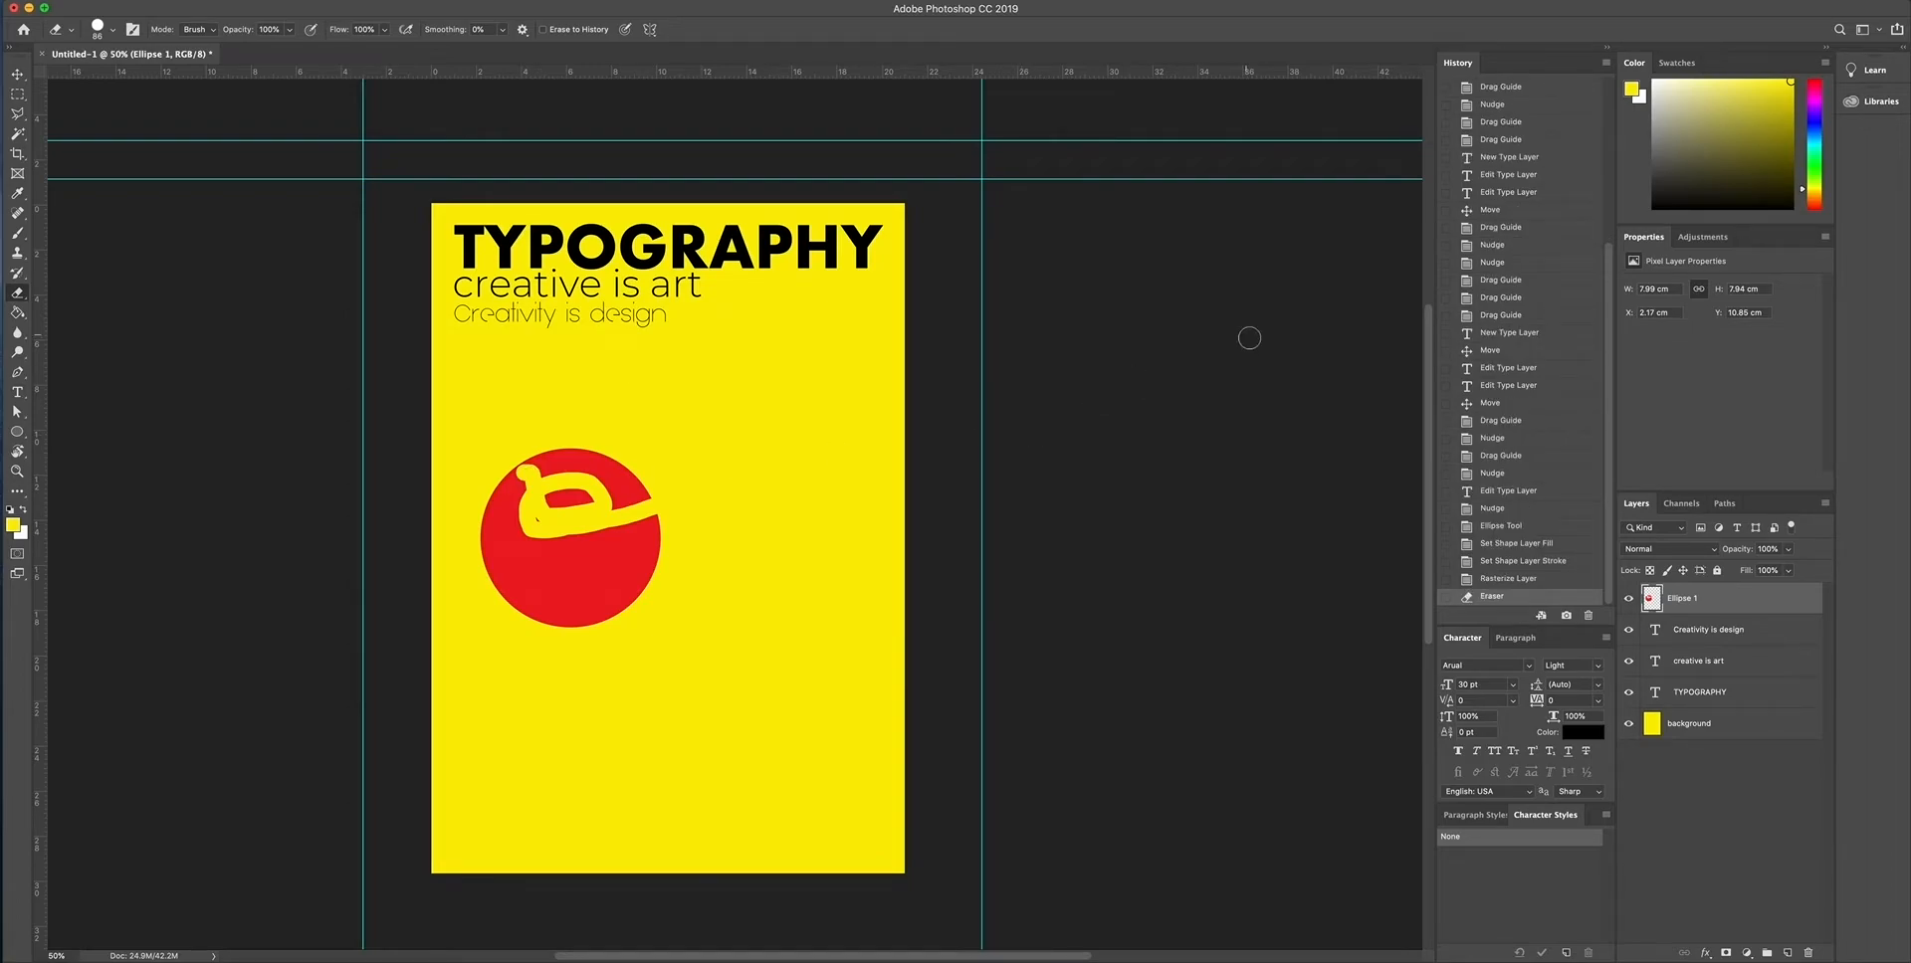
click(1501, 581)
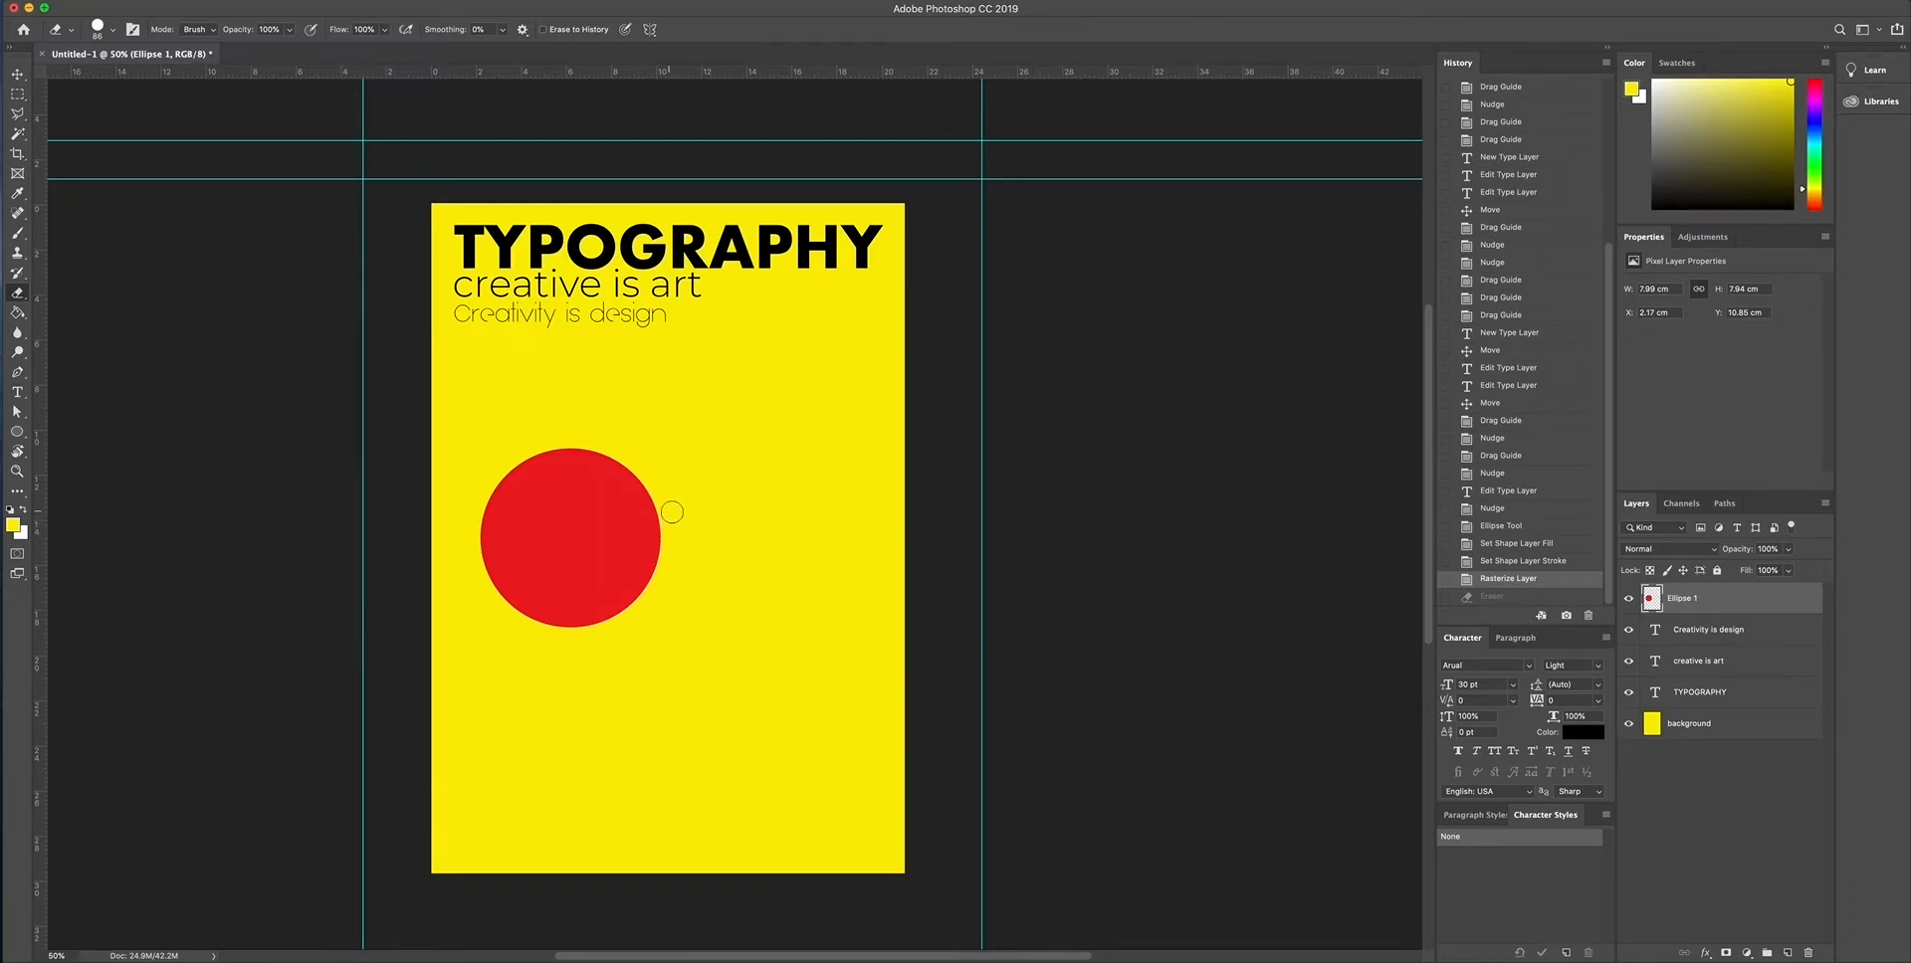
mouse_move(664, 512)
mouse_down()
mouse_move(567, 524)
mouse_move(669, 547)
mouse_move(663, 527)
mouse_move(618, 529)
mouse_move(657, 535)
mouse_up()
click(554, 480)
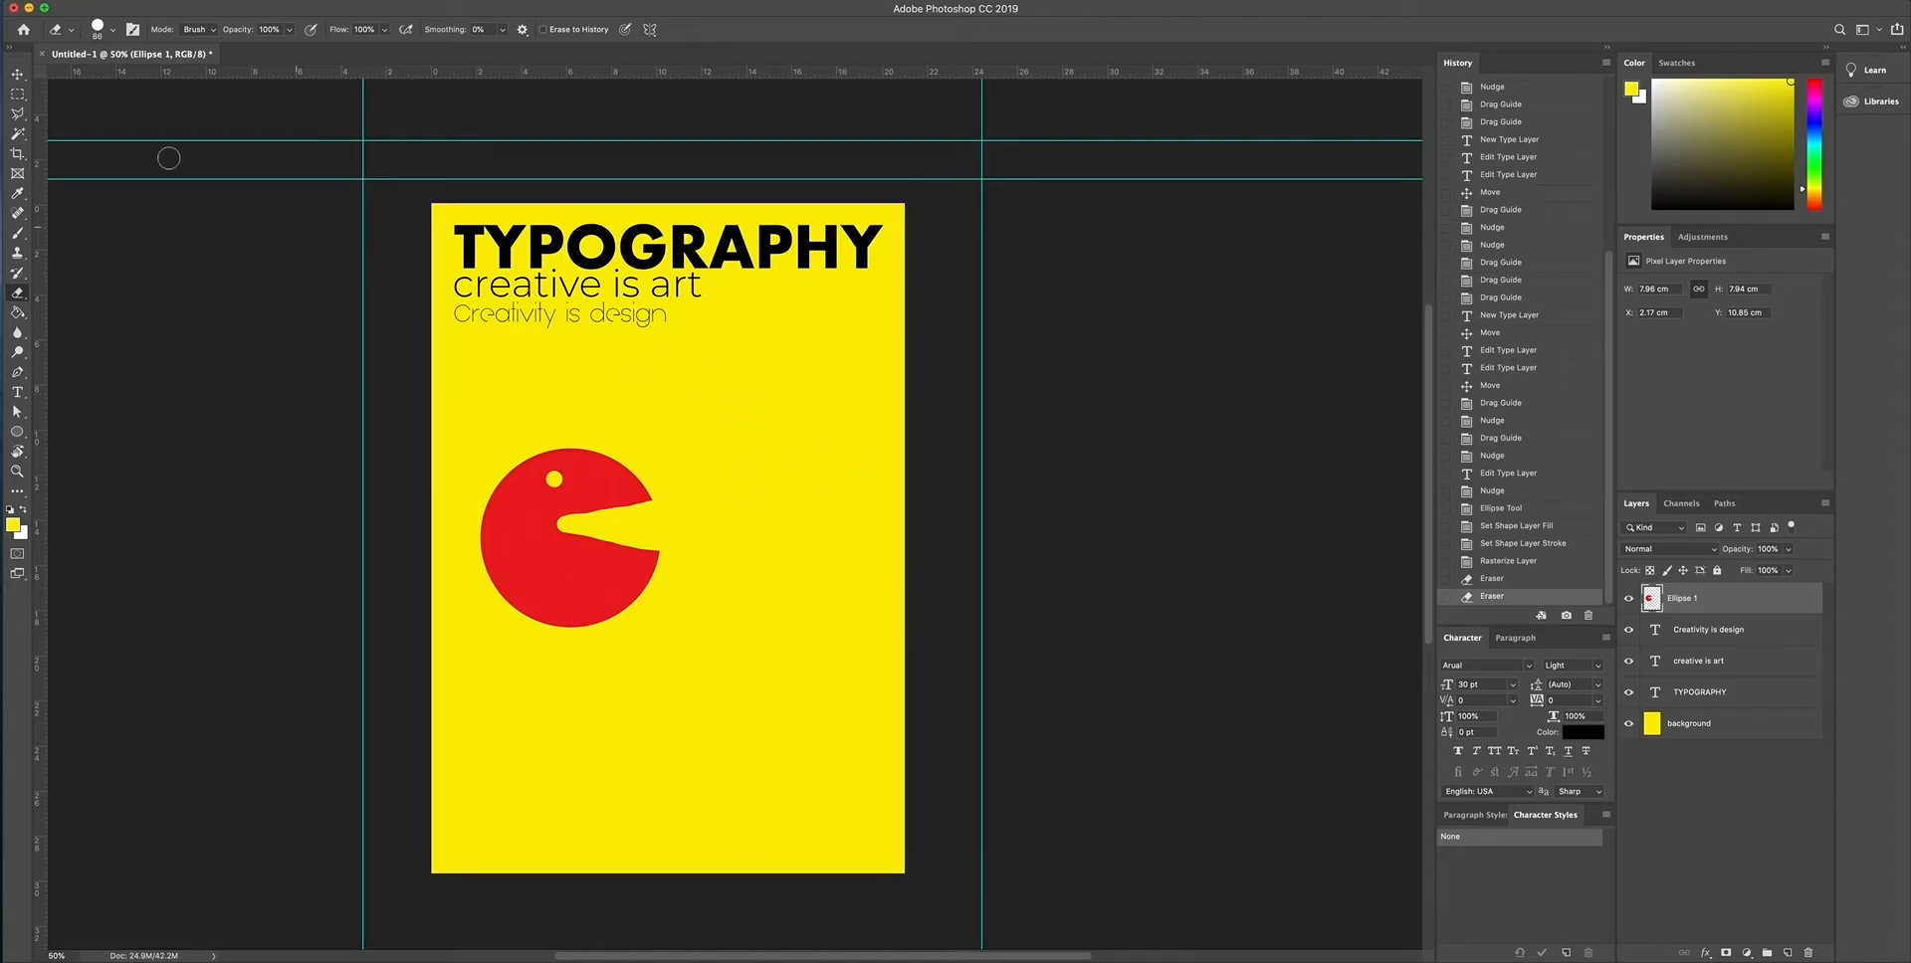
click(16, 73)
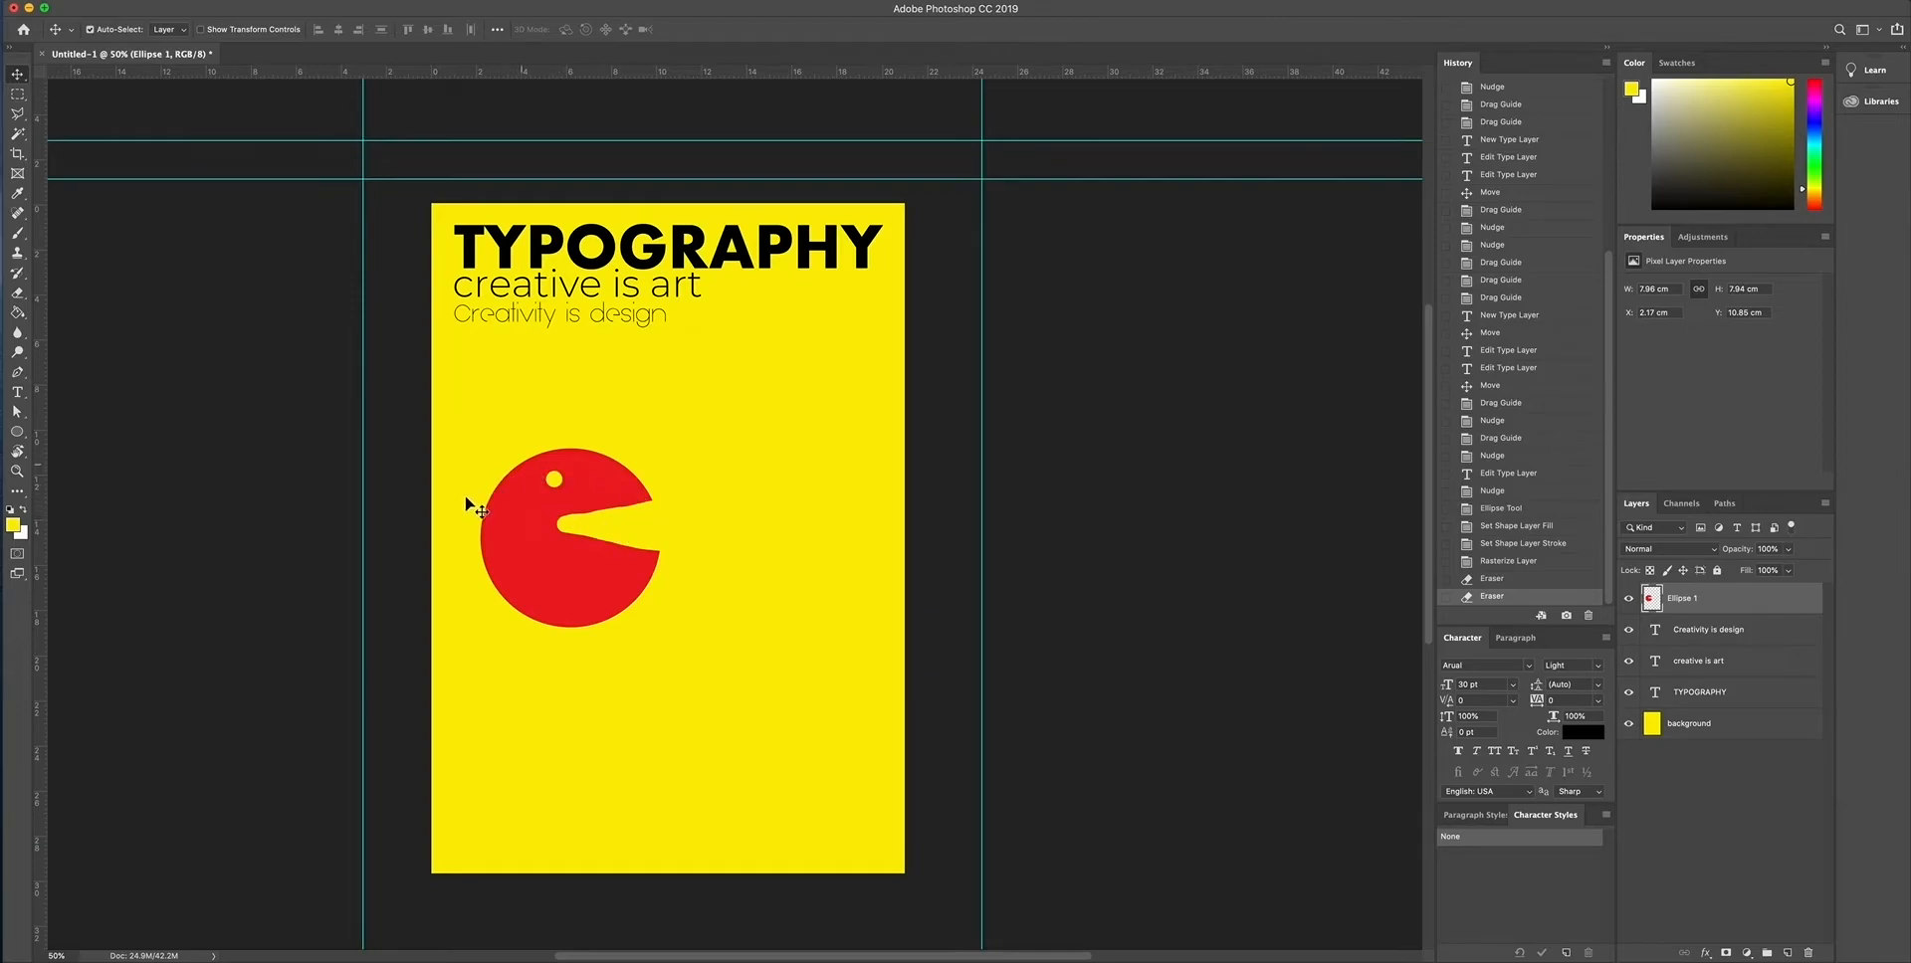
click(1498, 579)
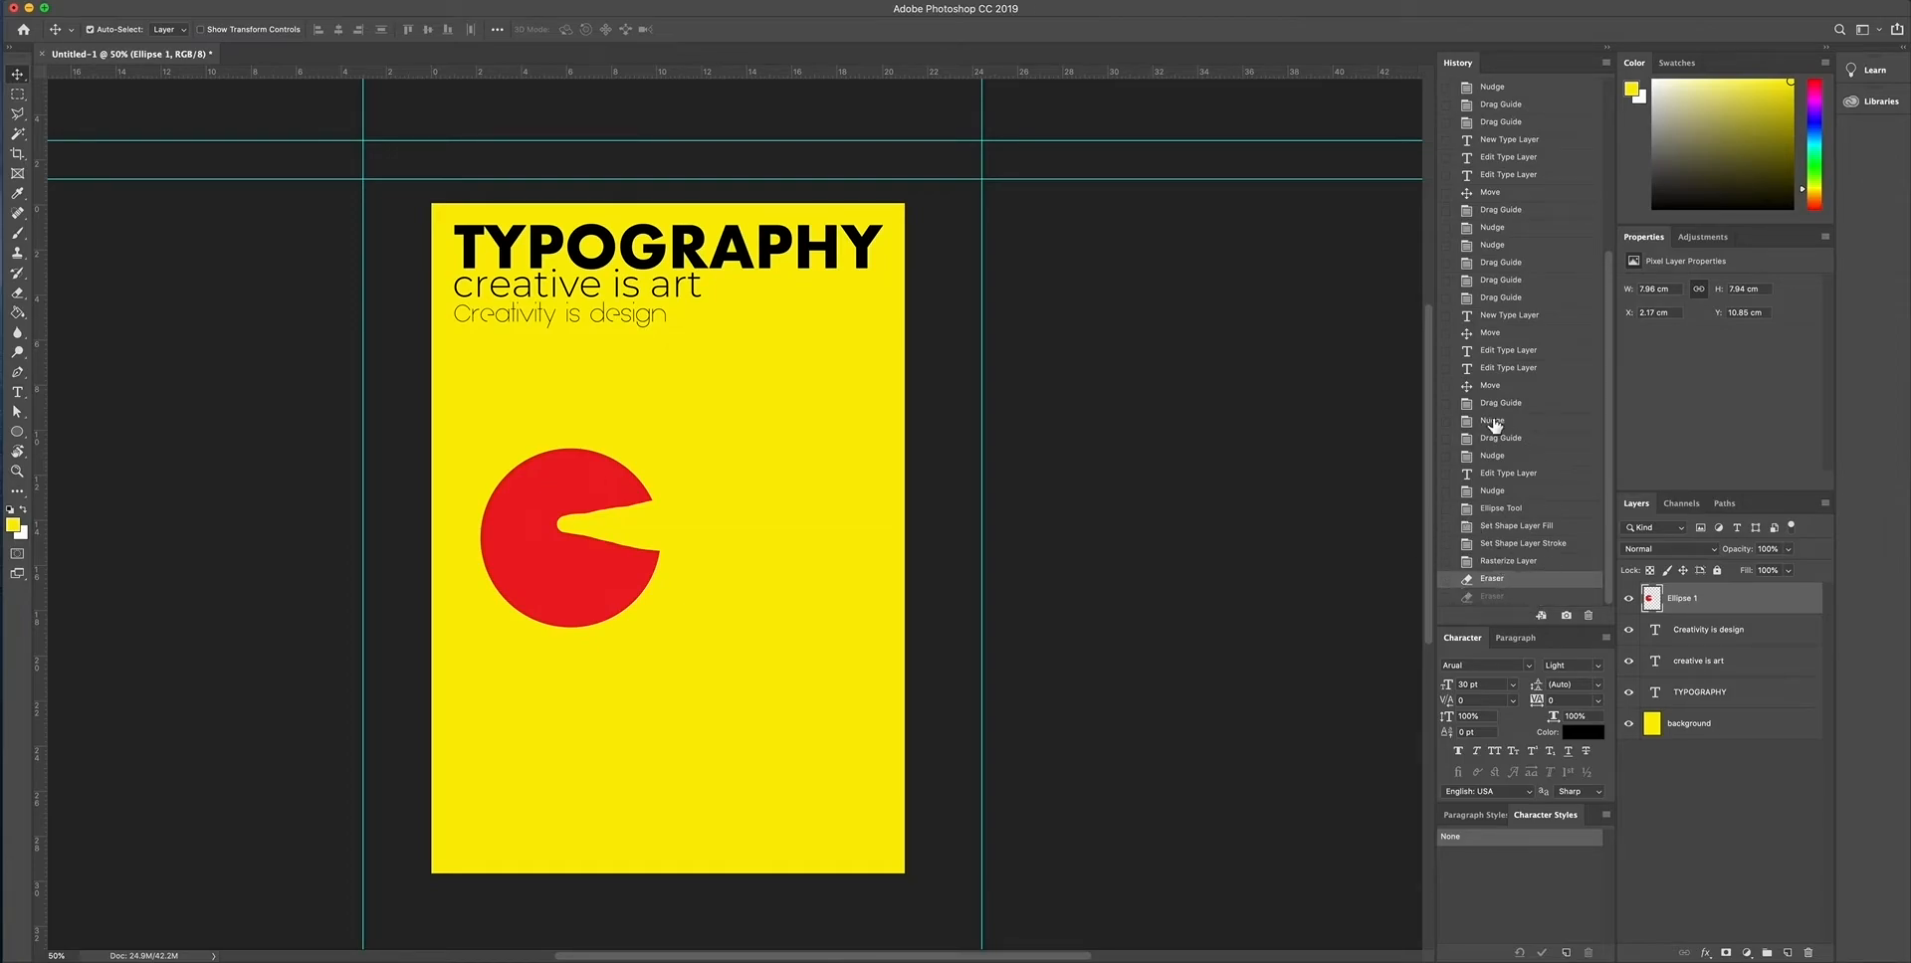
click(1518, 563)
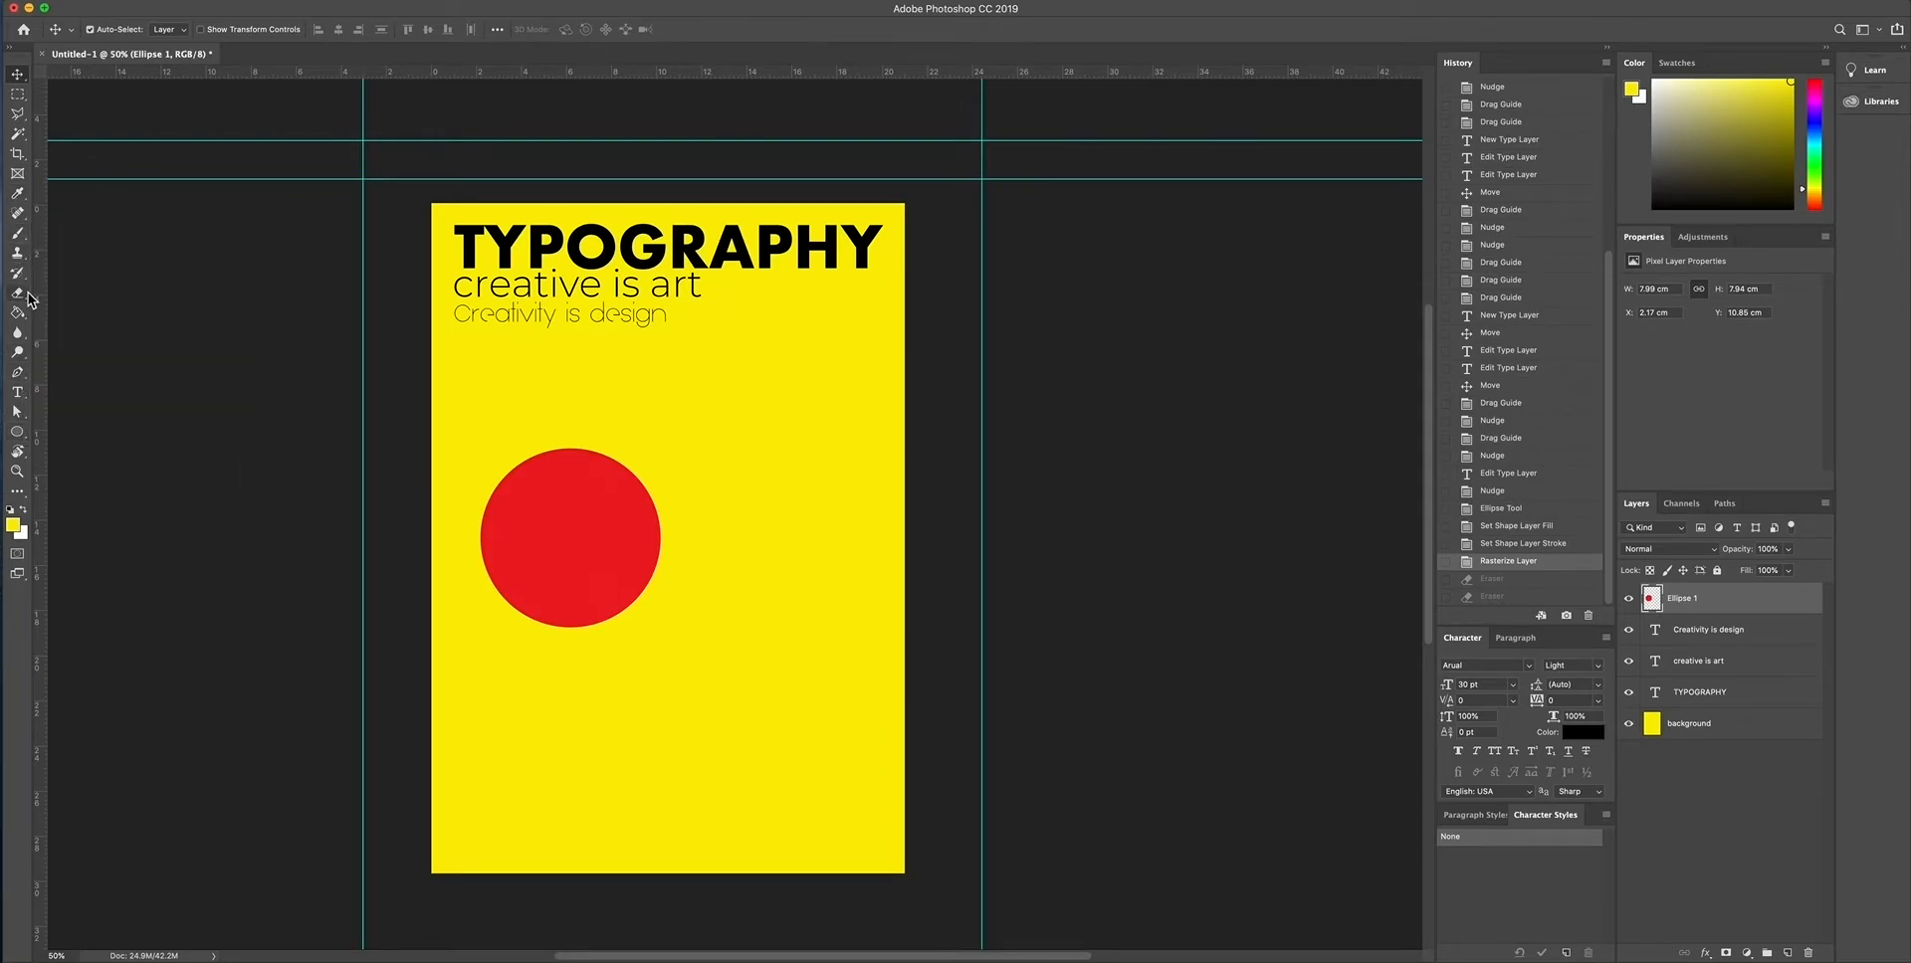
- Draw a closed, unfilled triangle about 9.8 cm wide and 8.6 cm high beside the red circle with the Pen tool
click(19, 375)
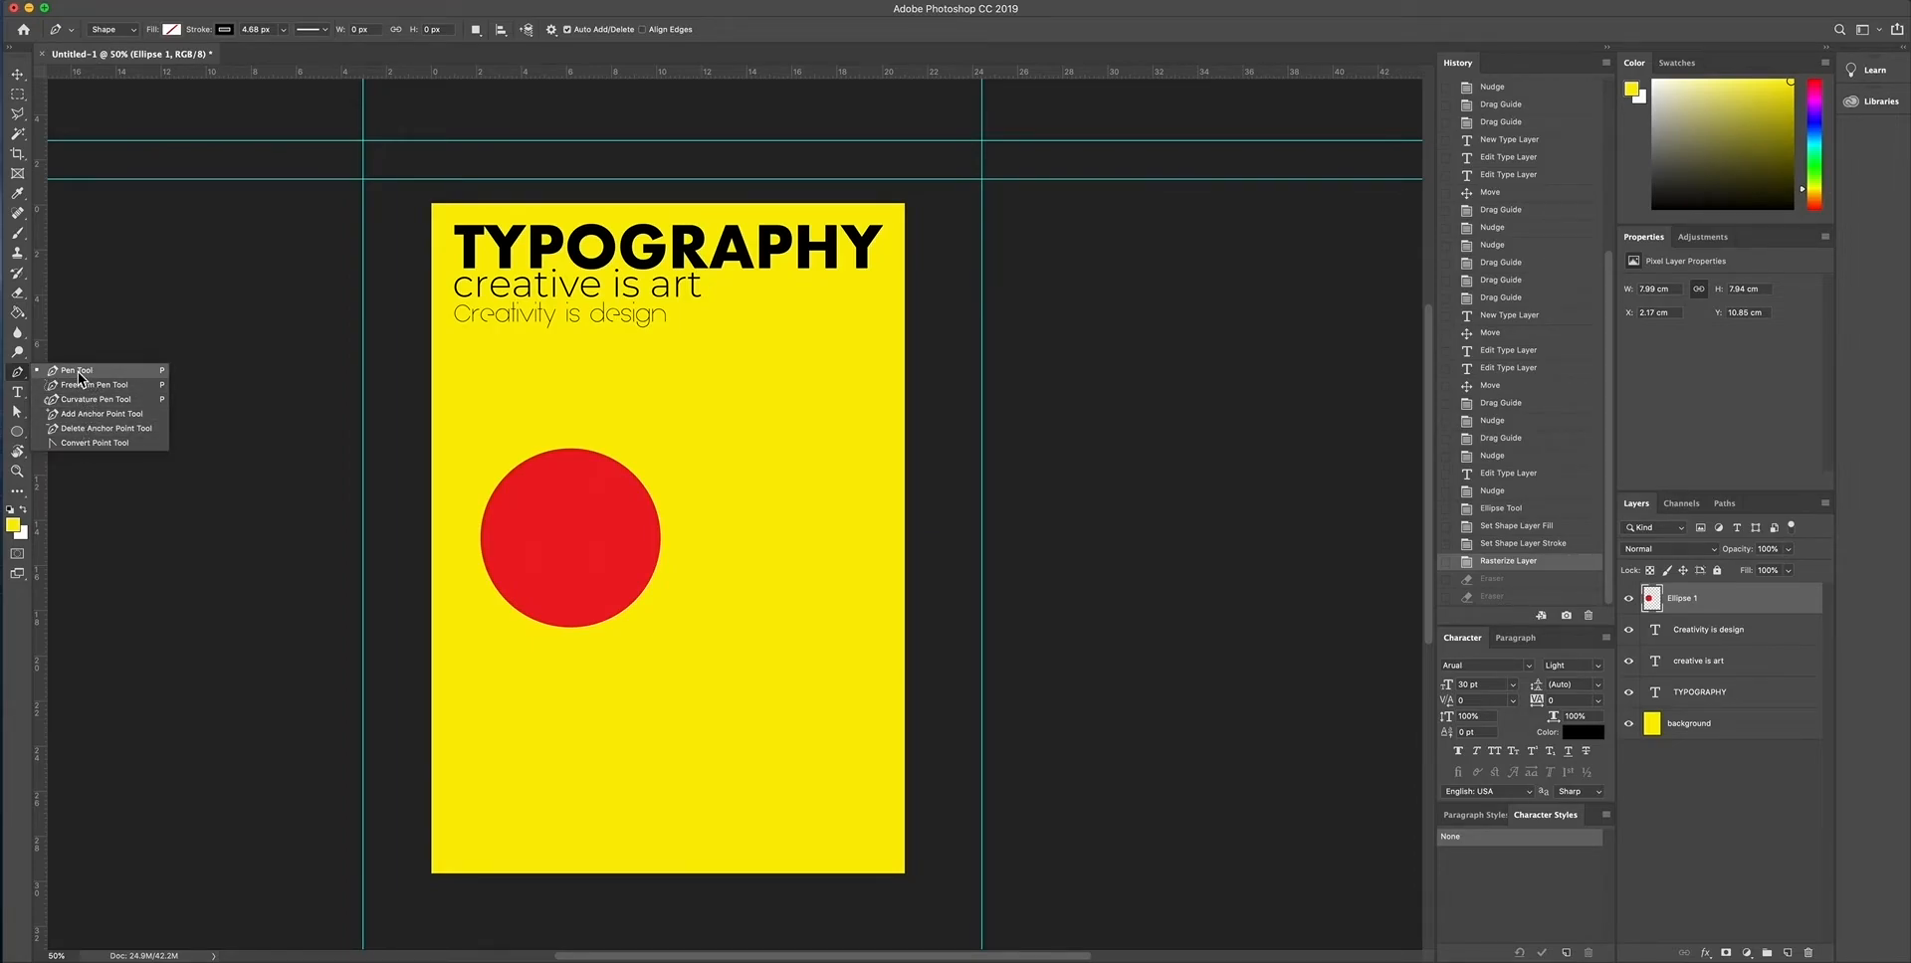
click(78, 372)
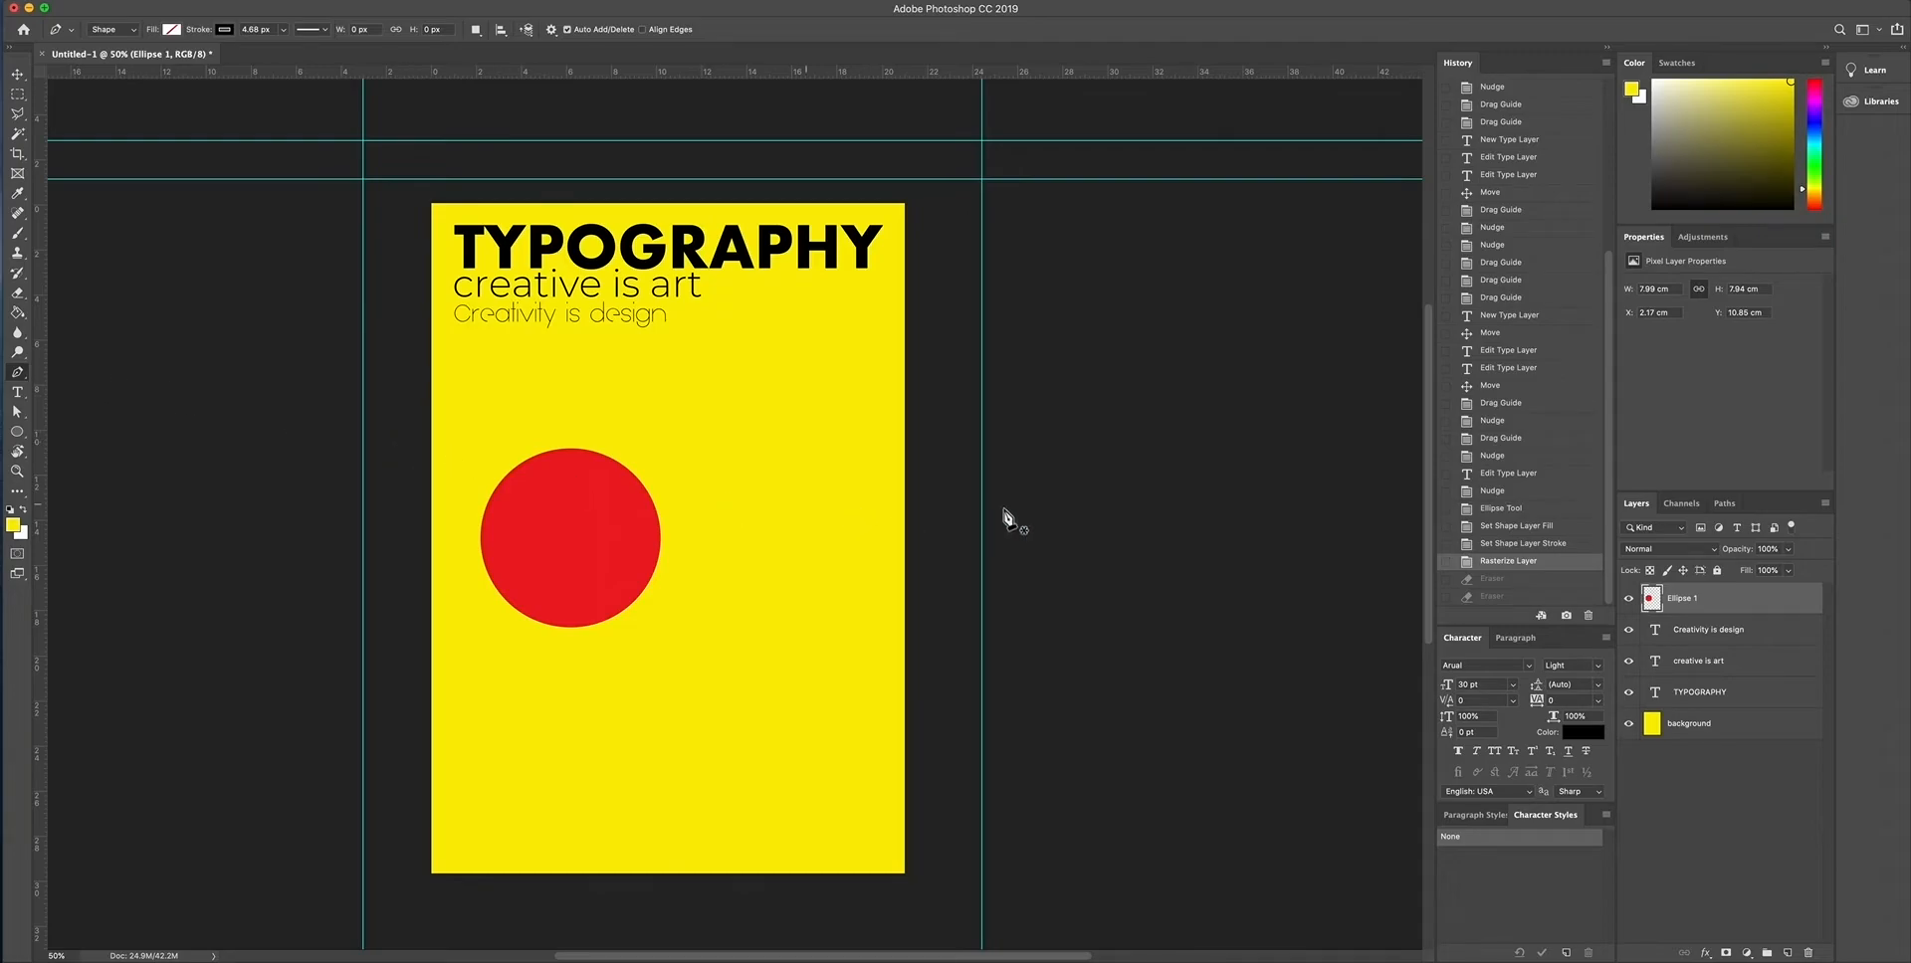
click(772, 429)
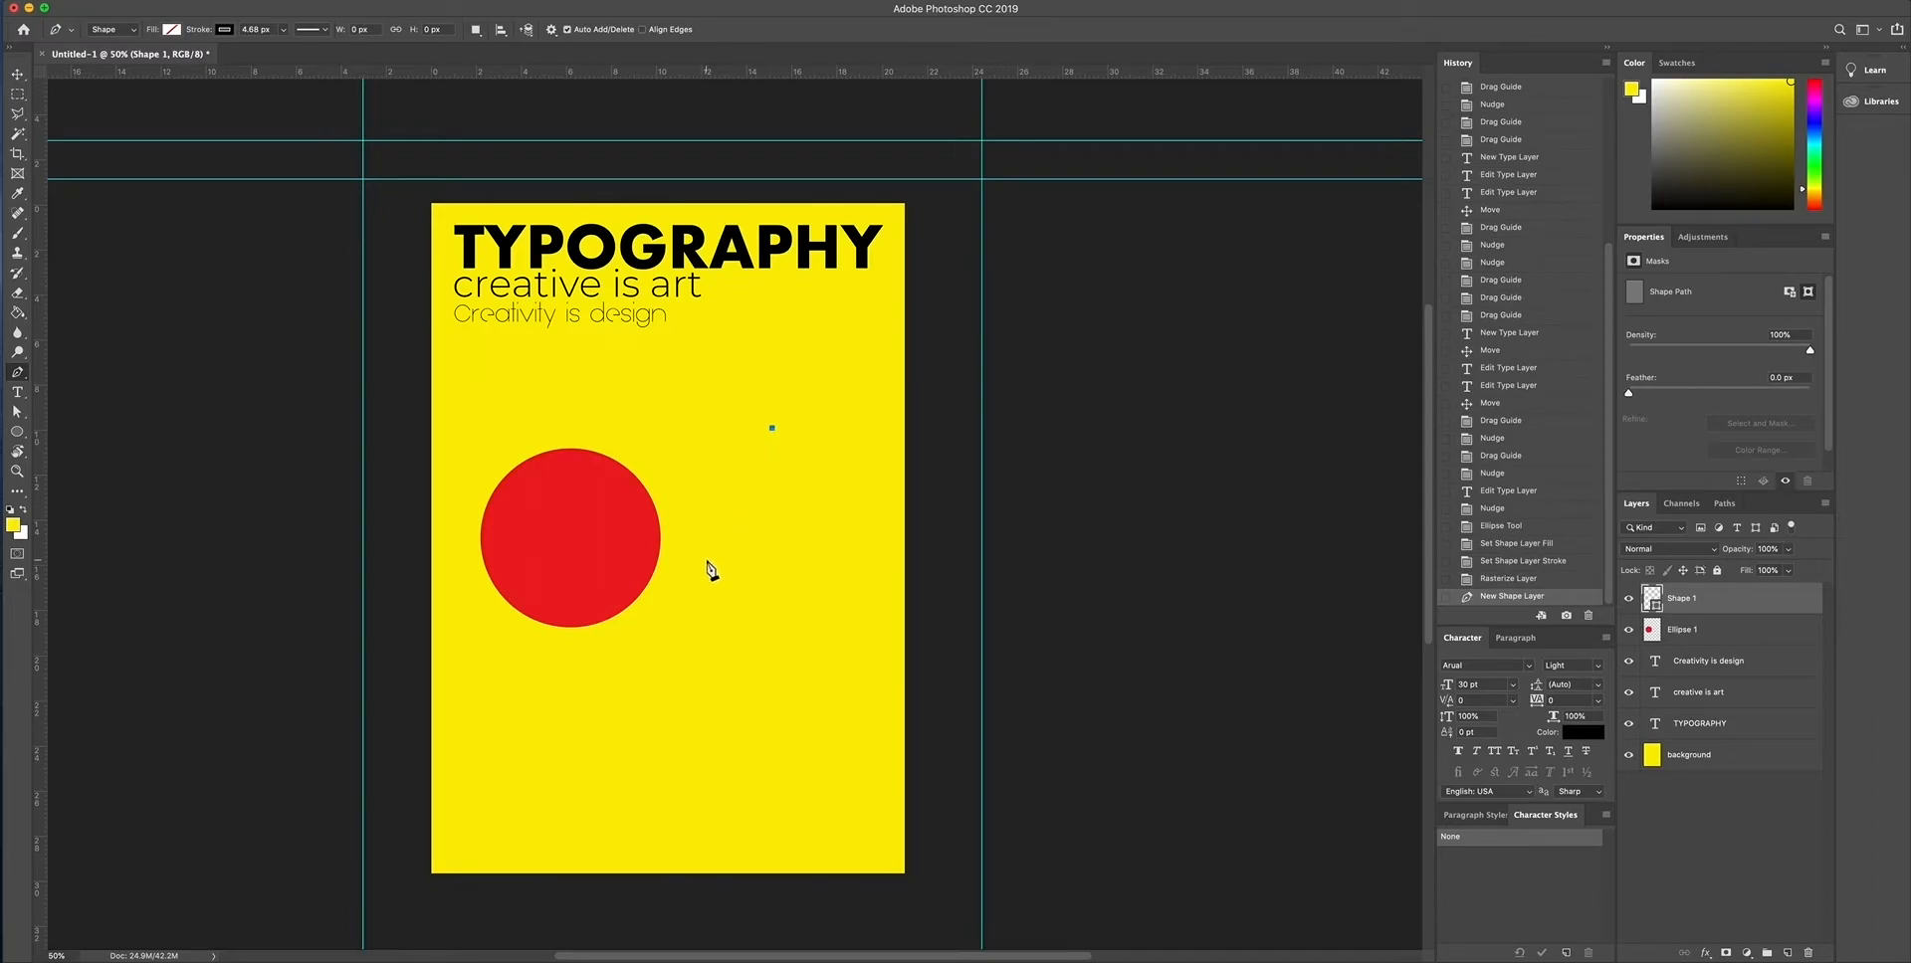
click(642, 621)
click(863, 622)
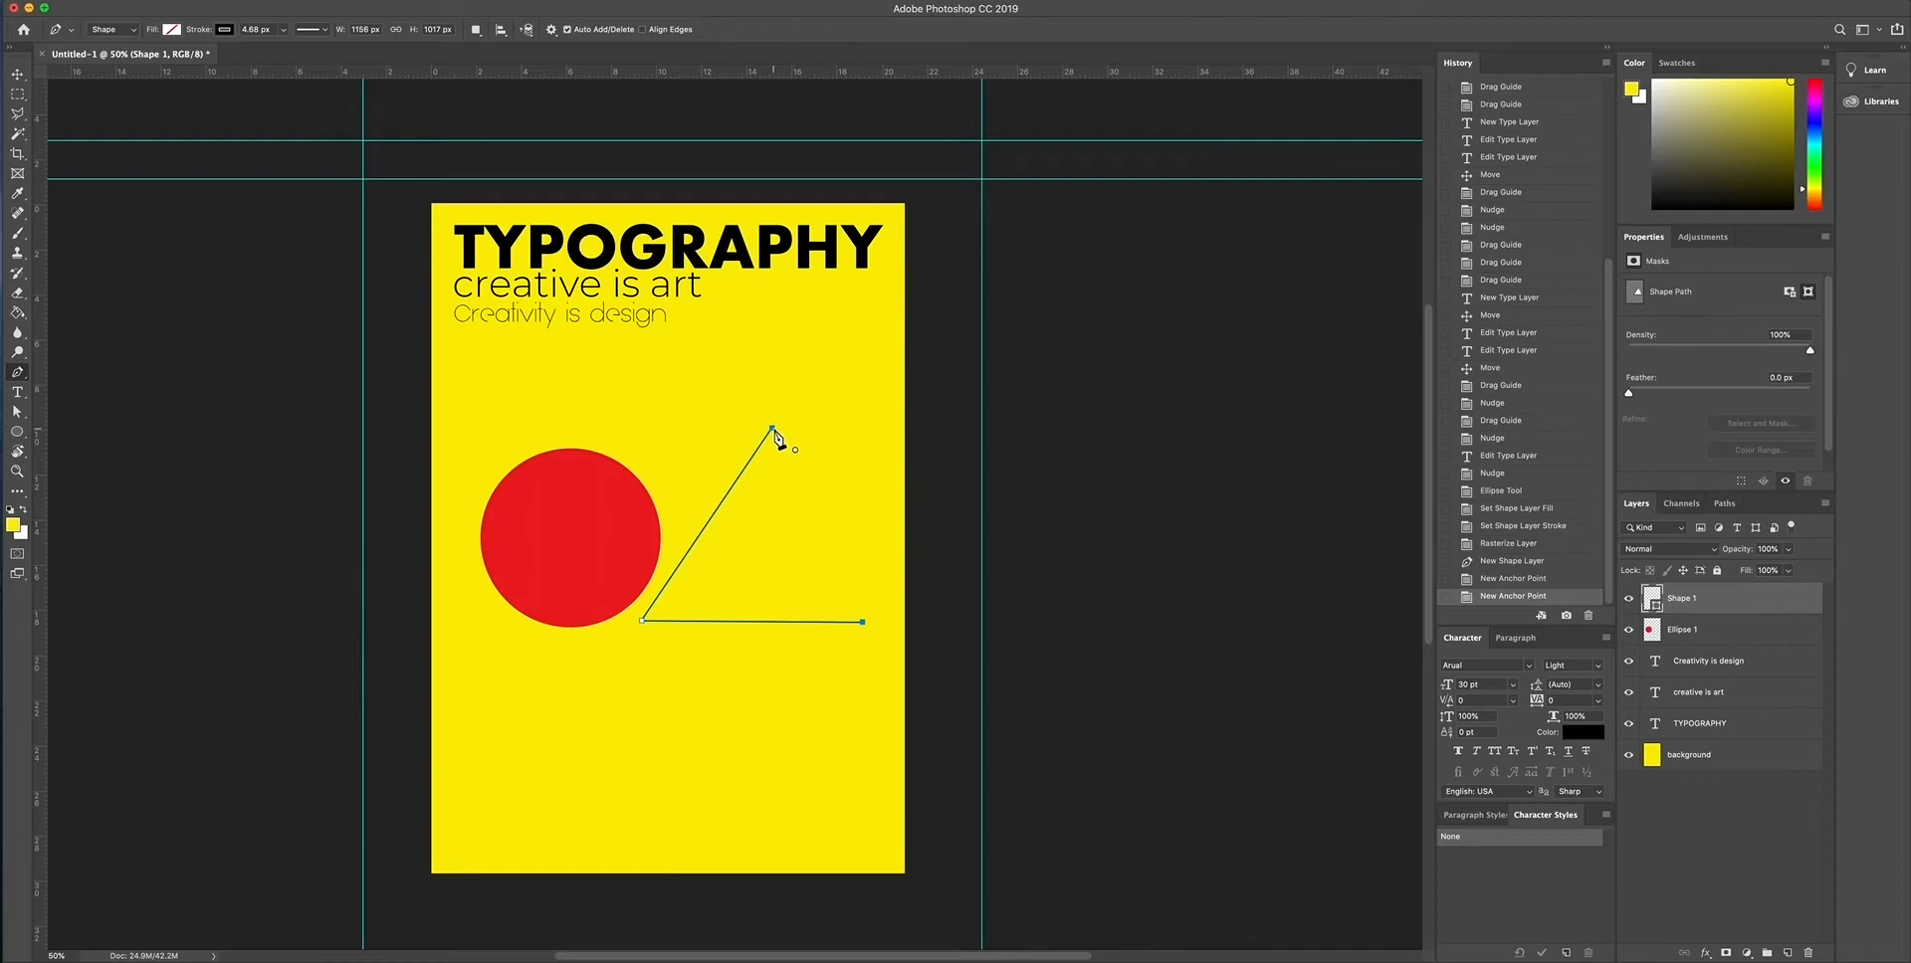
click(772, 429)
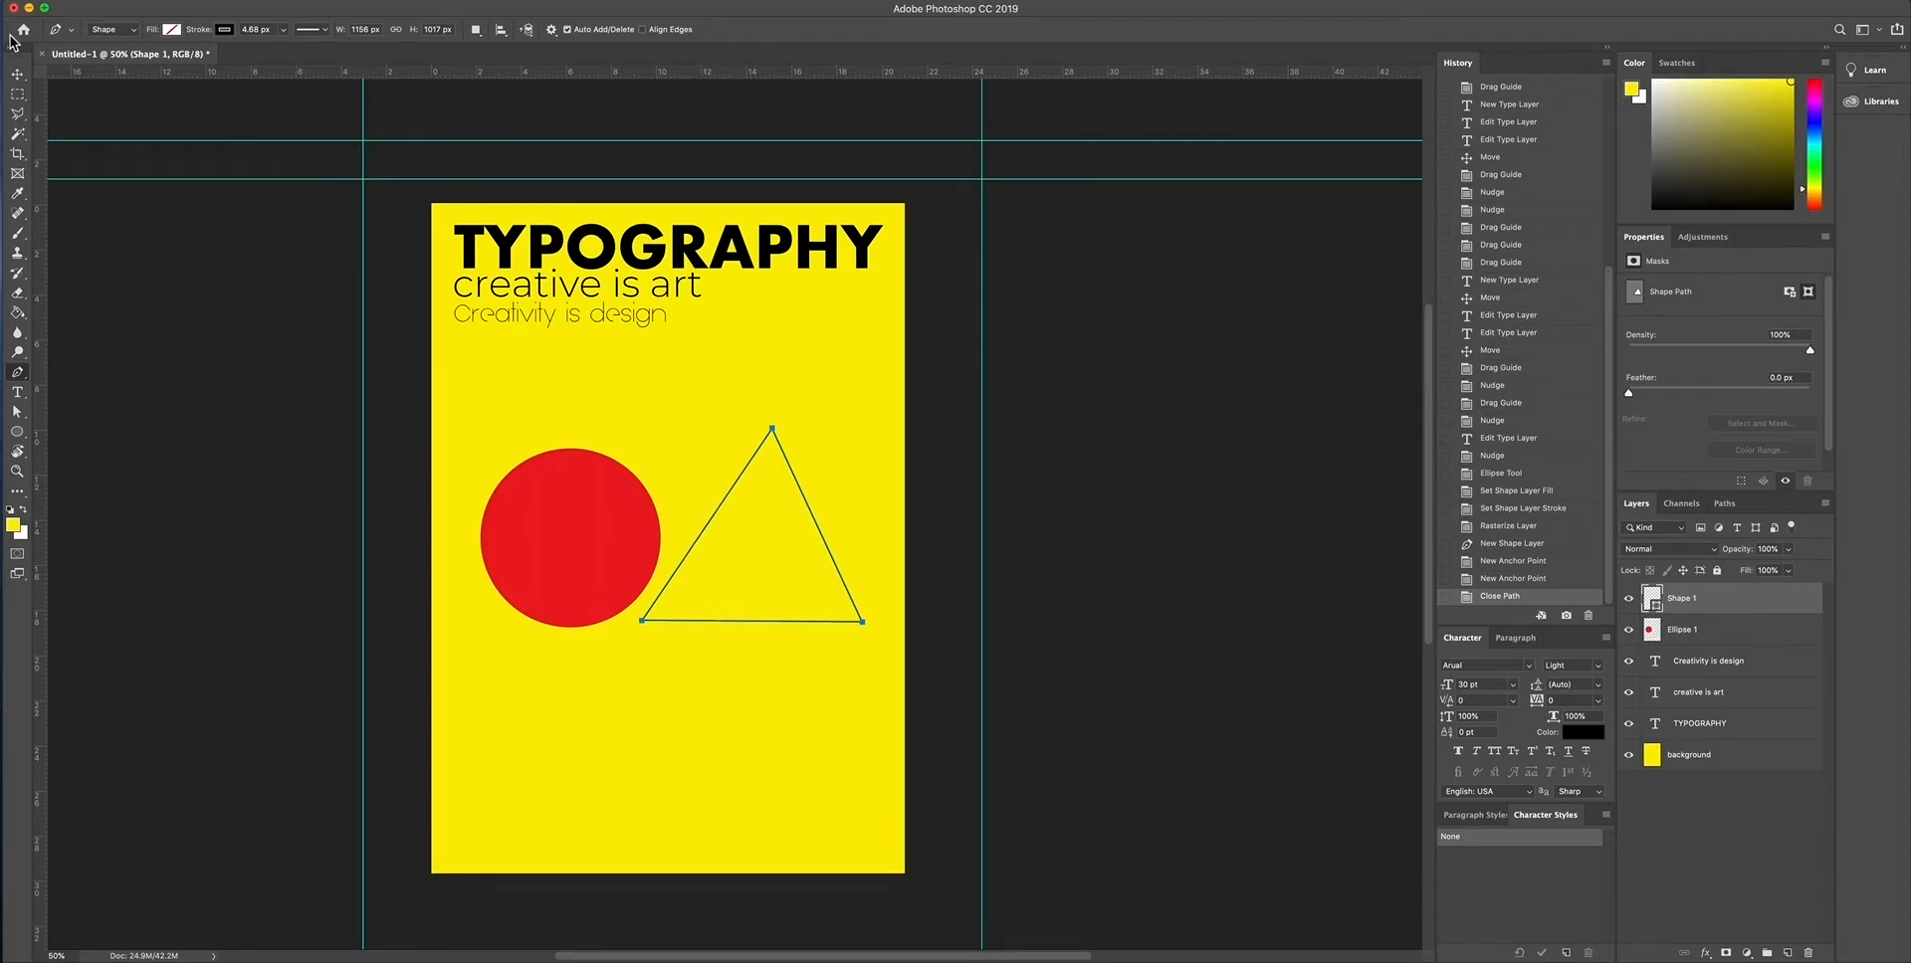
click(18, 75)
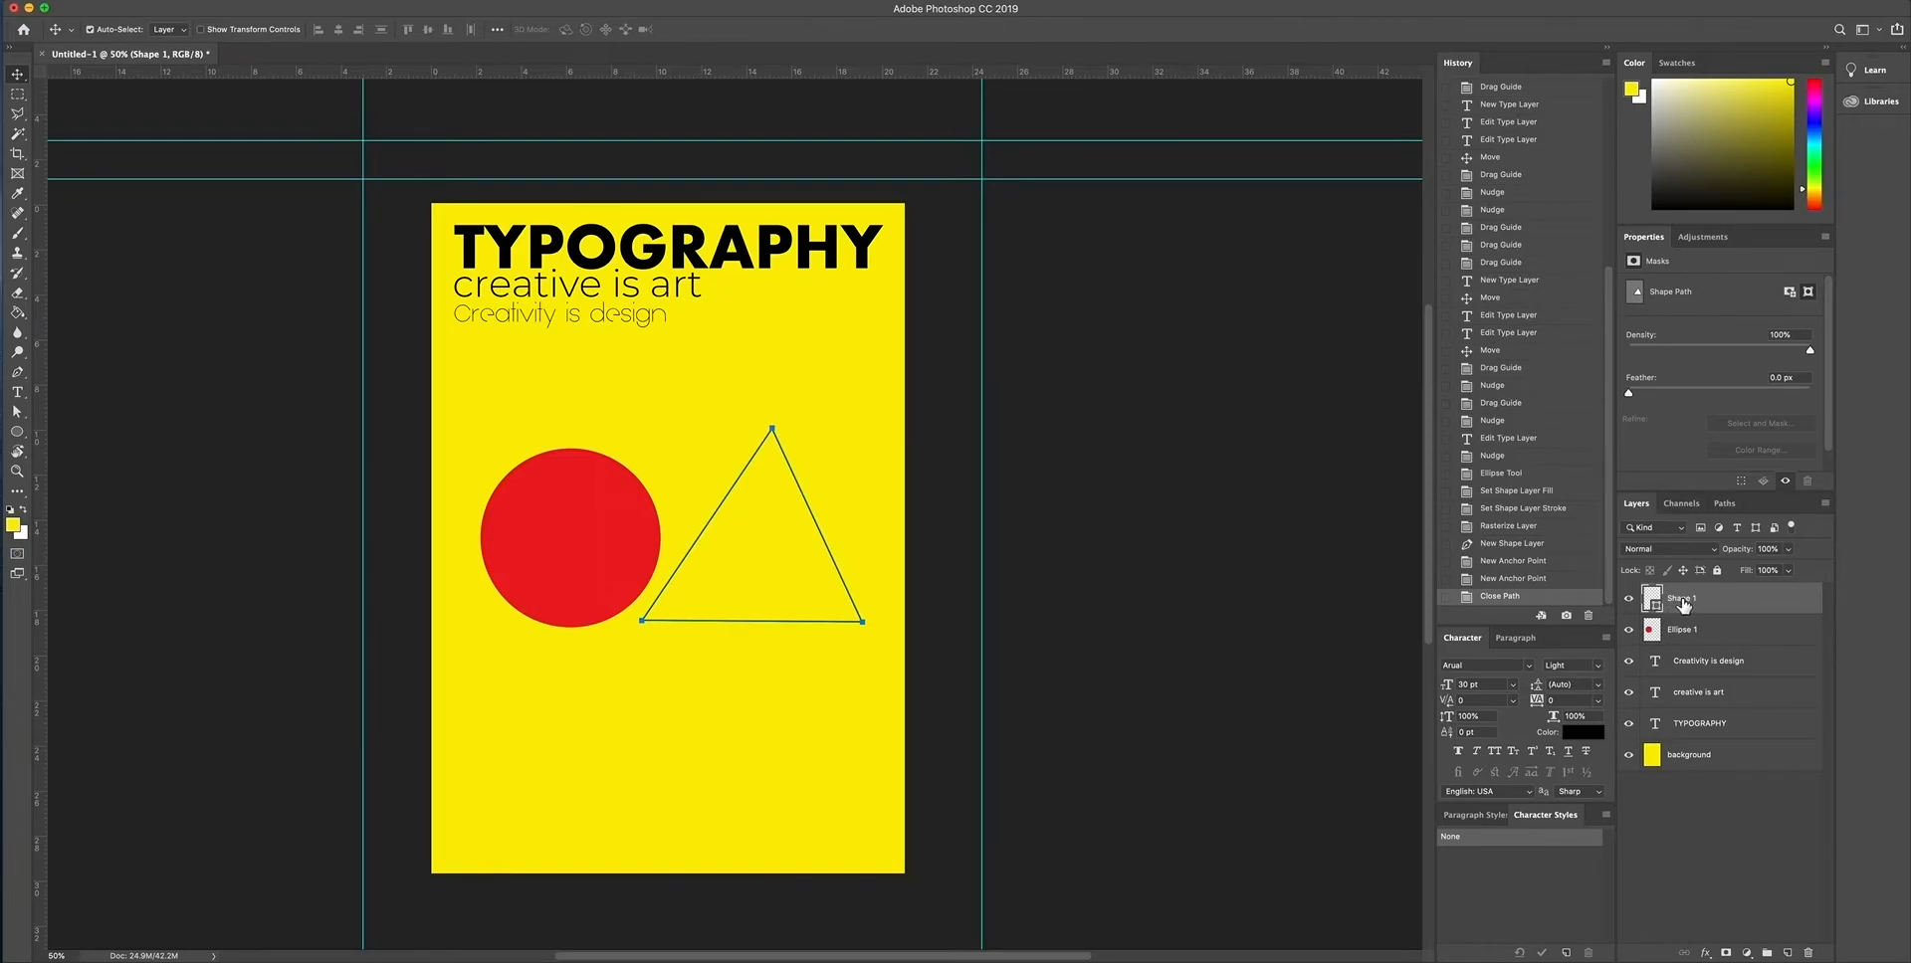
- Rename the new triangle's layer as Triangle
right_click(1682, 604)
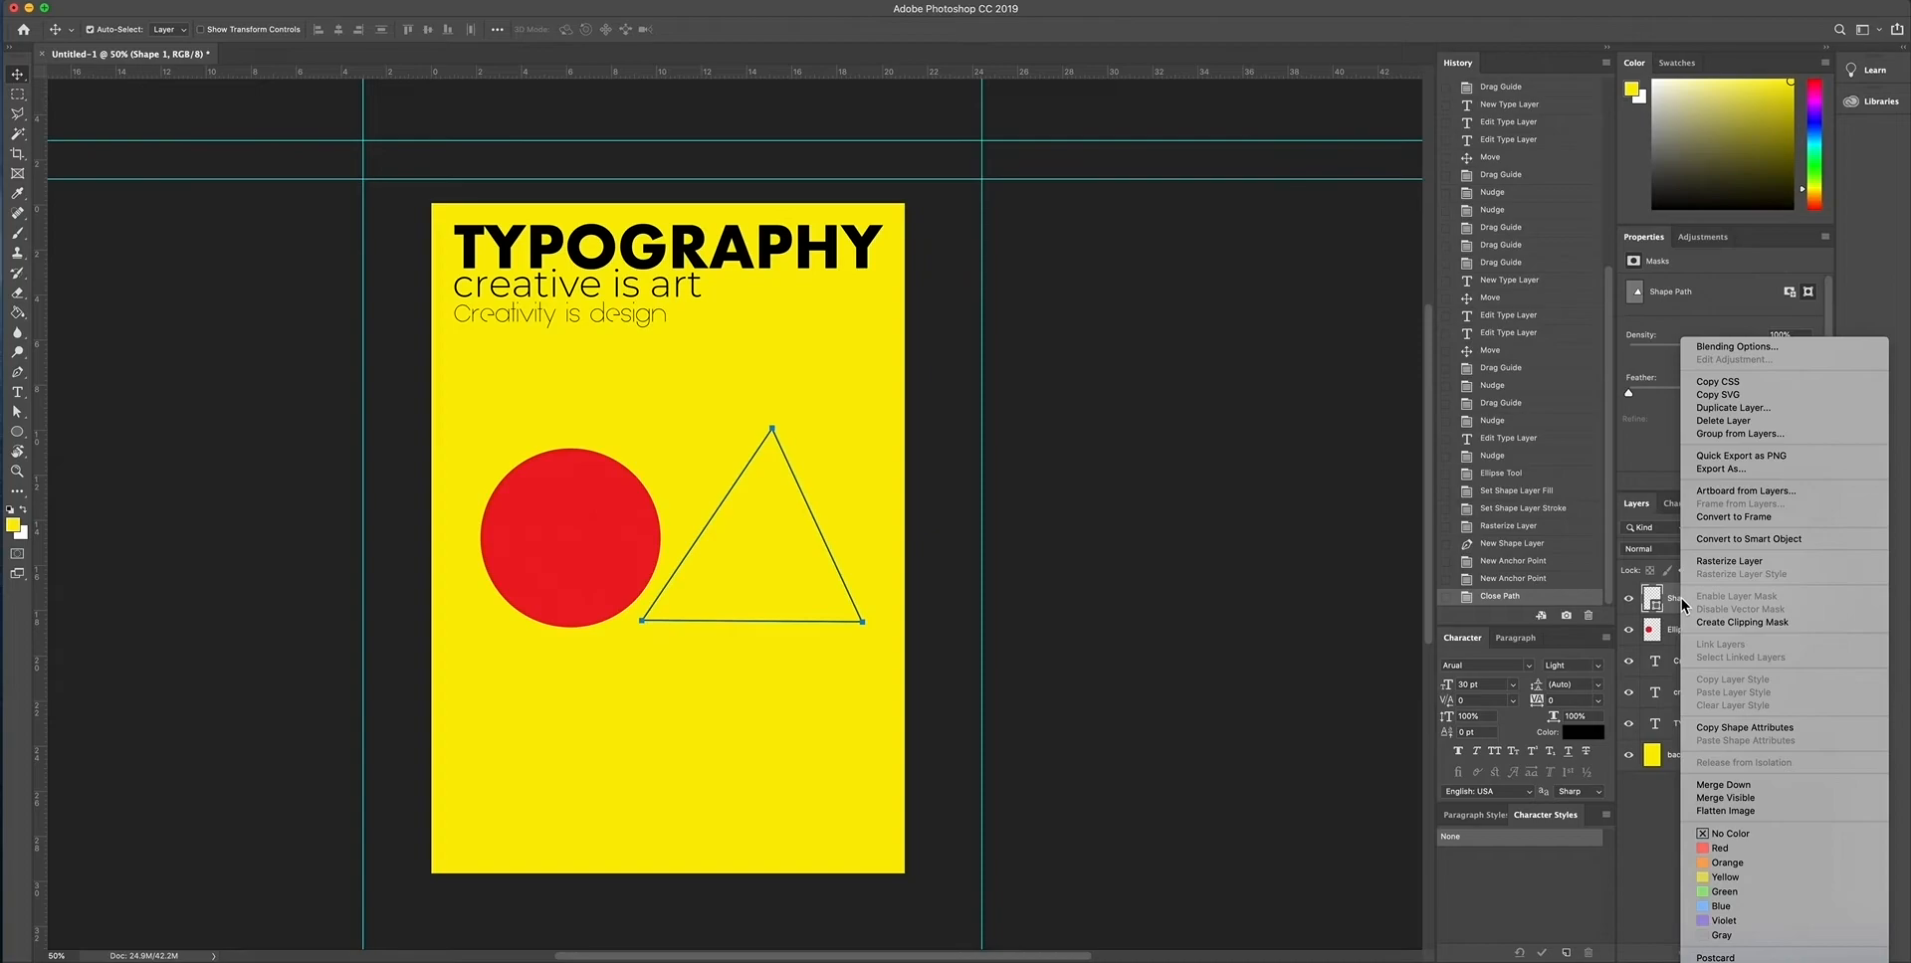
click(1666, 824)
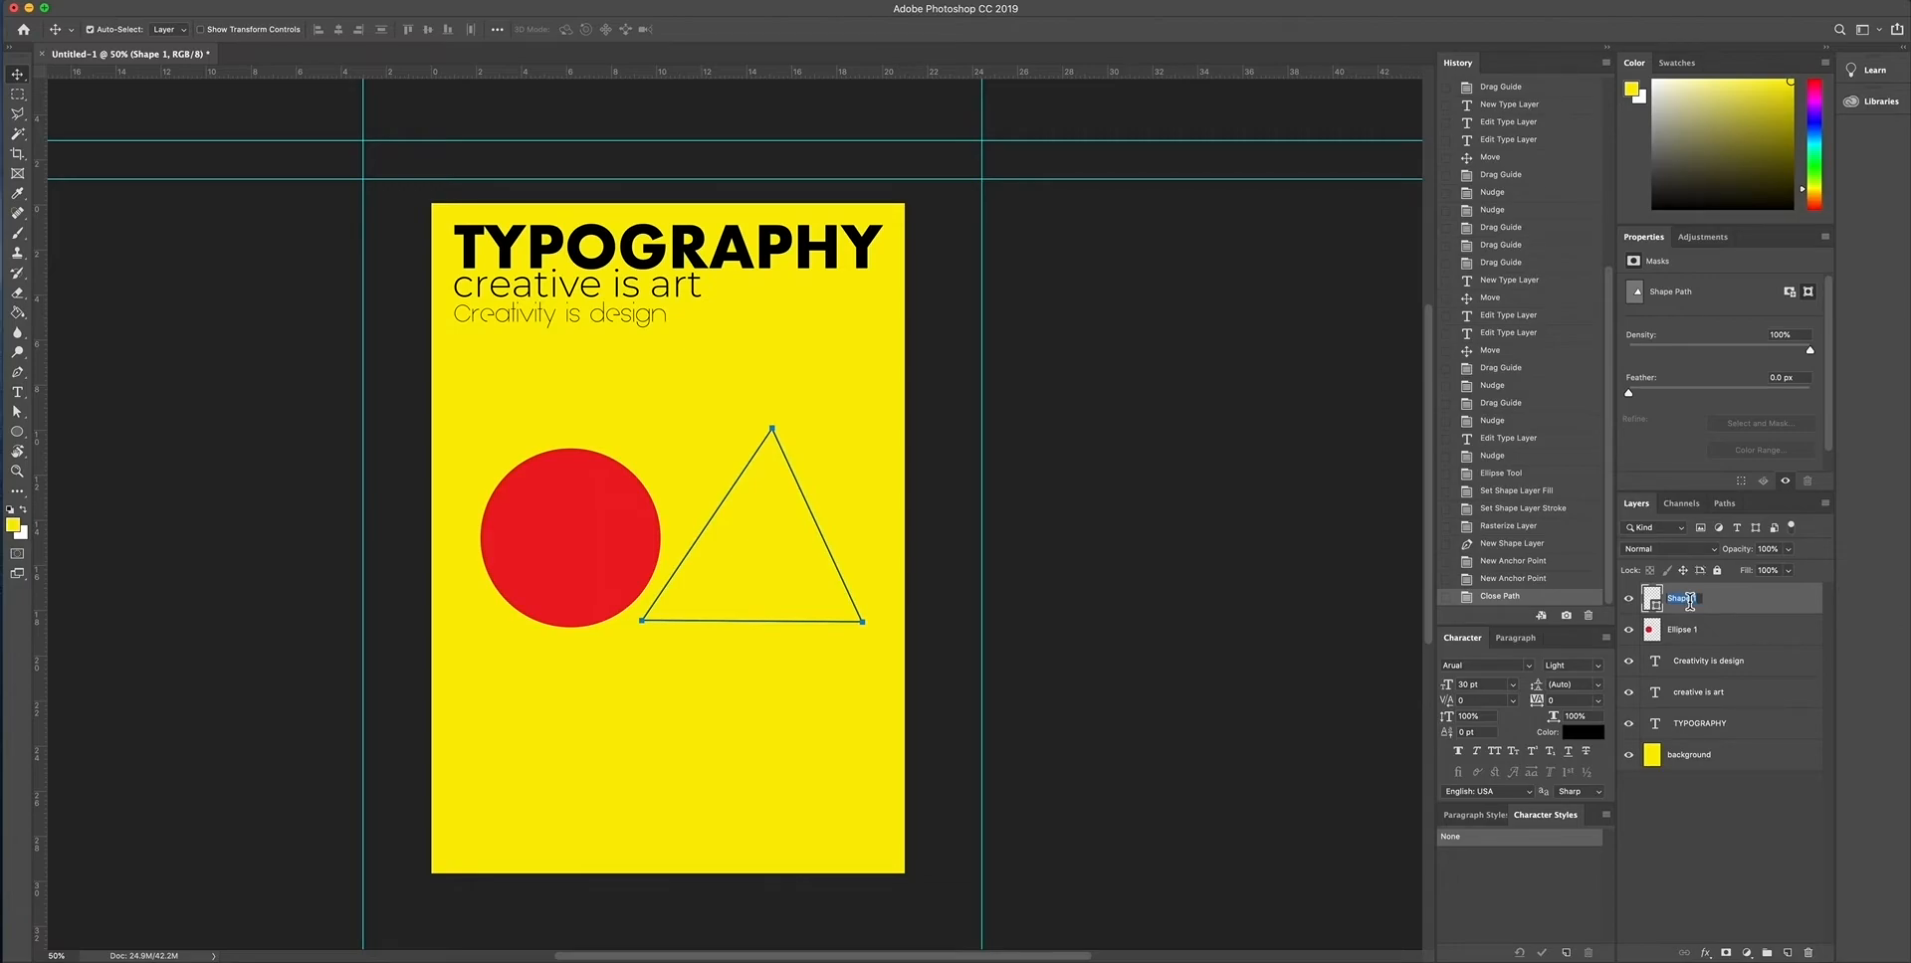
text(Triangle)
key(Return)
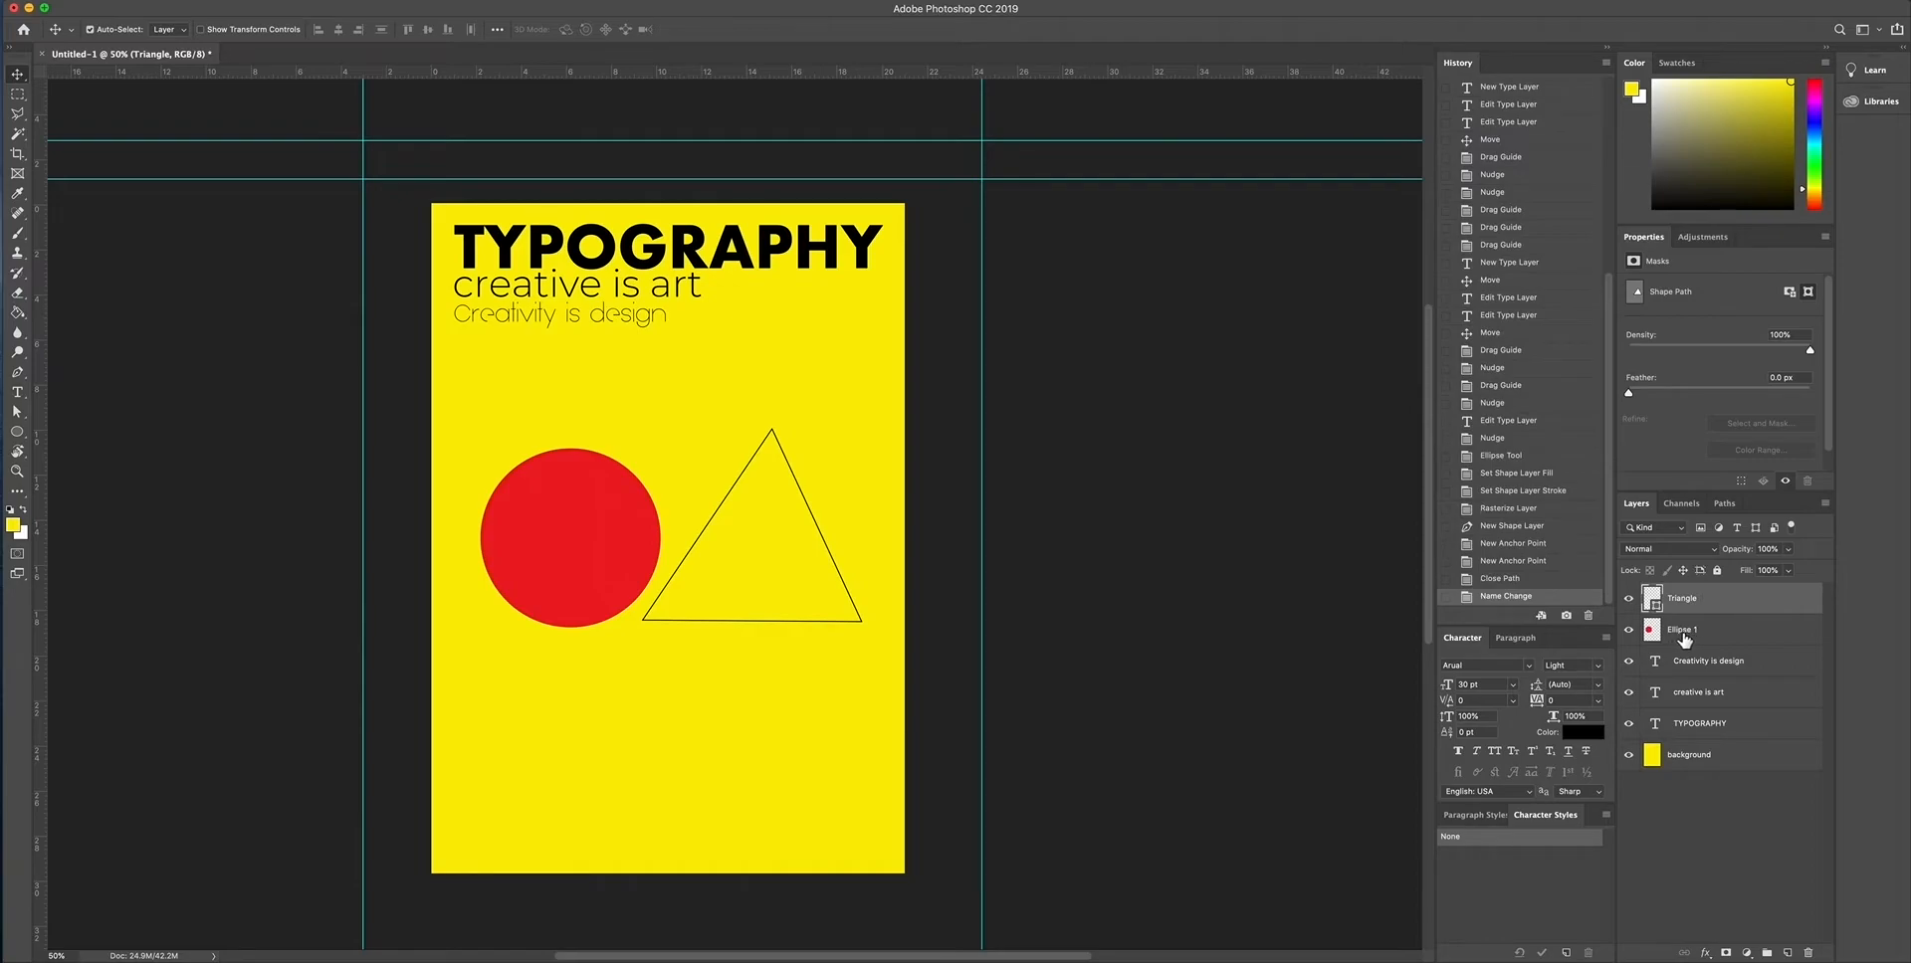
- Rename the red circle's layer as Circle
double_click(1681, 630)
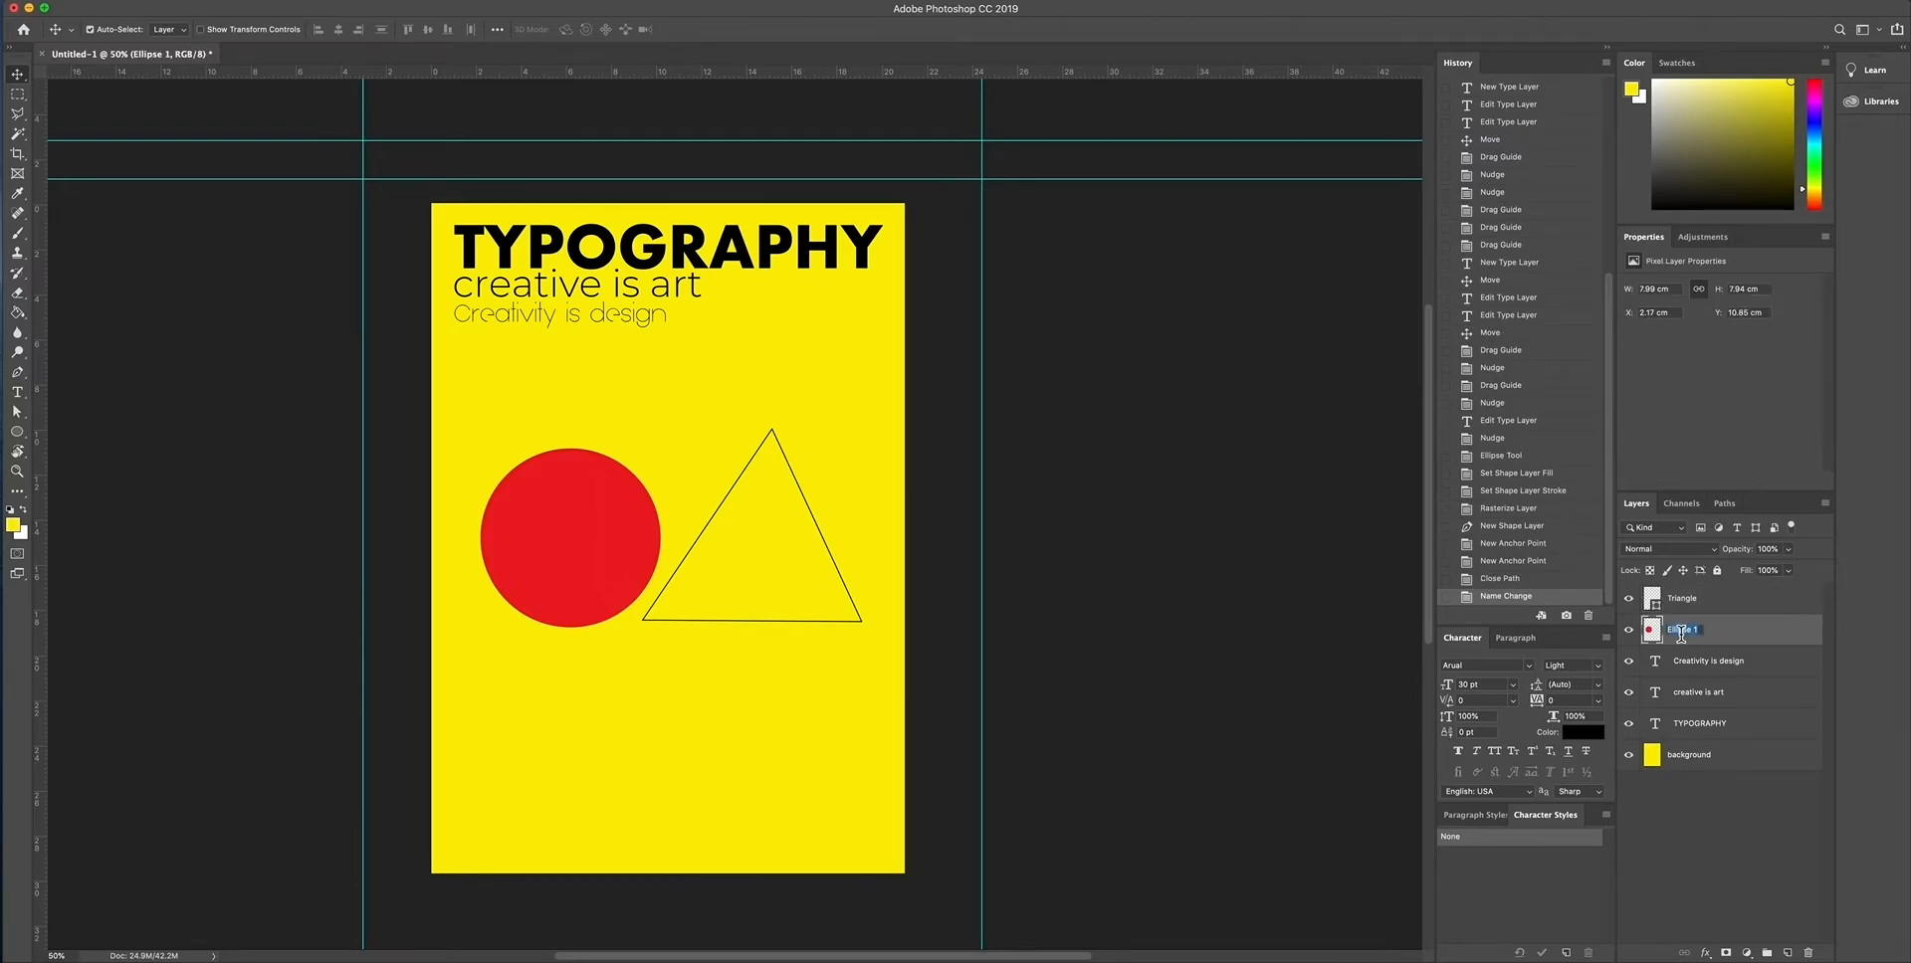
text(Circle)
key(Return)
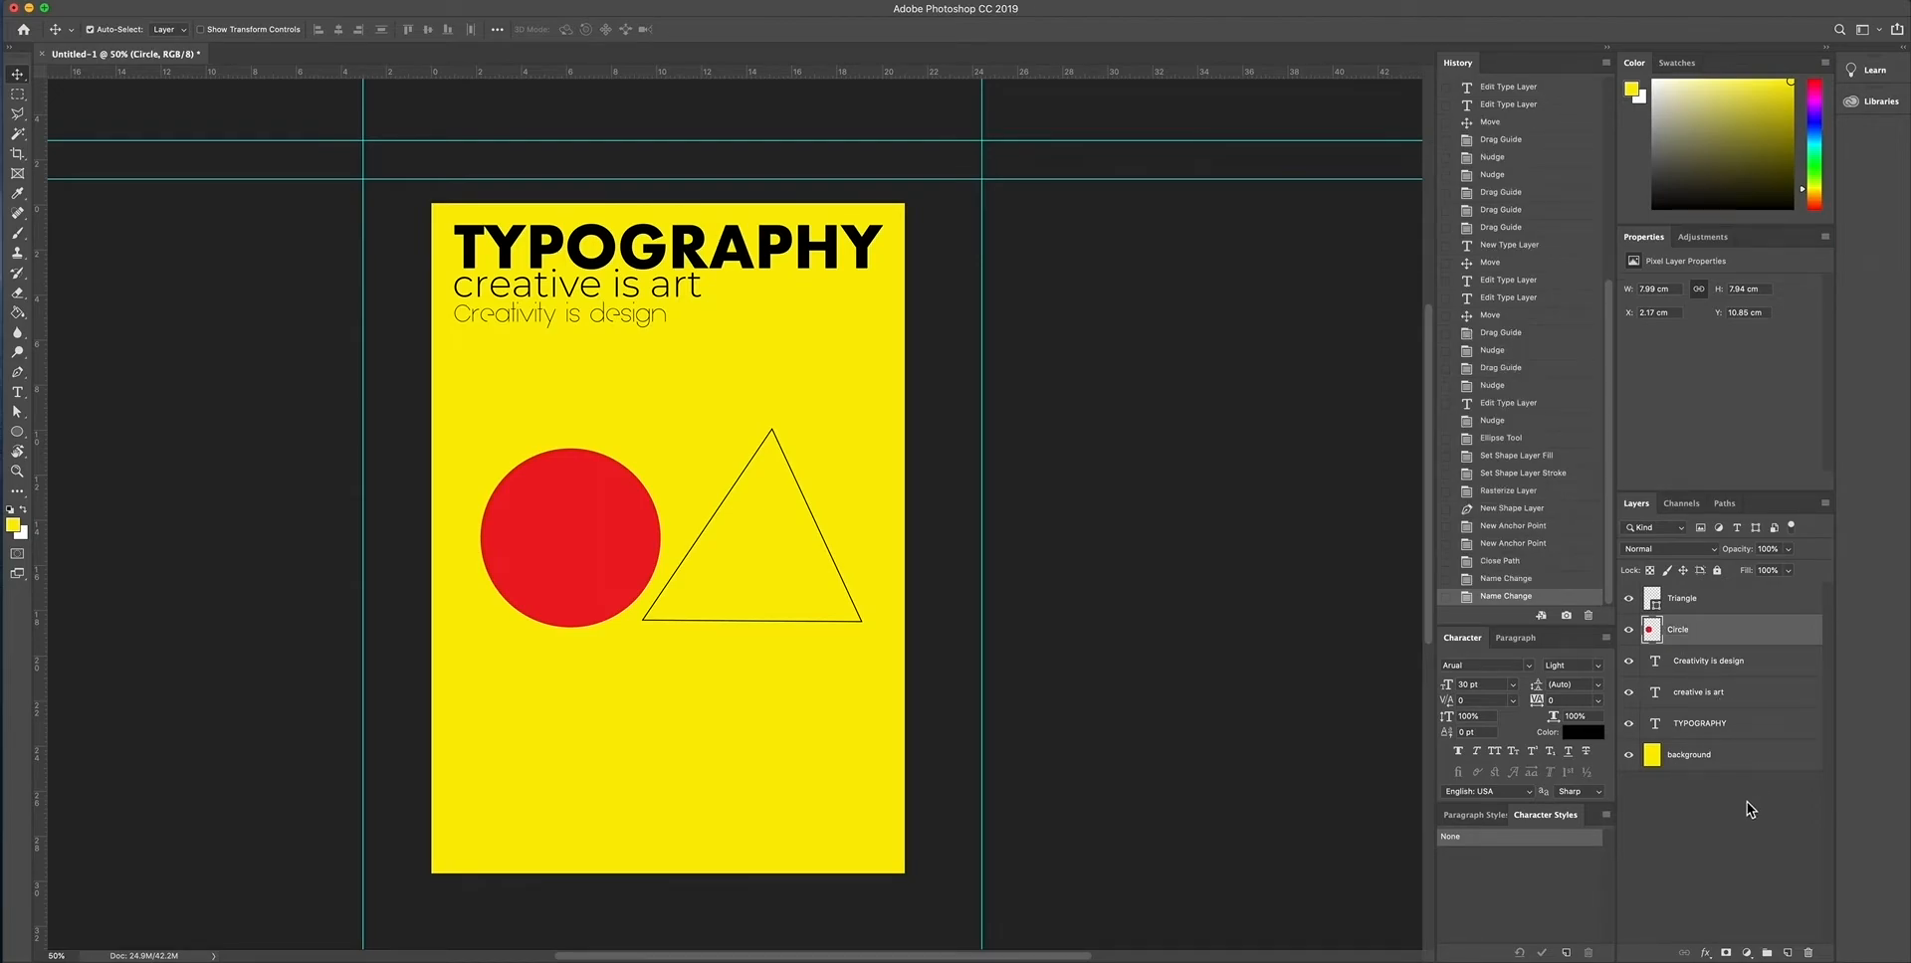
- Rasterize the Triangle layer and fill the triangle with blue #0573fb using the Paint Bucket
click(1689, 601)
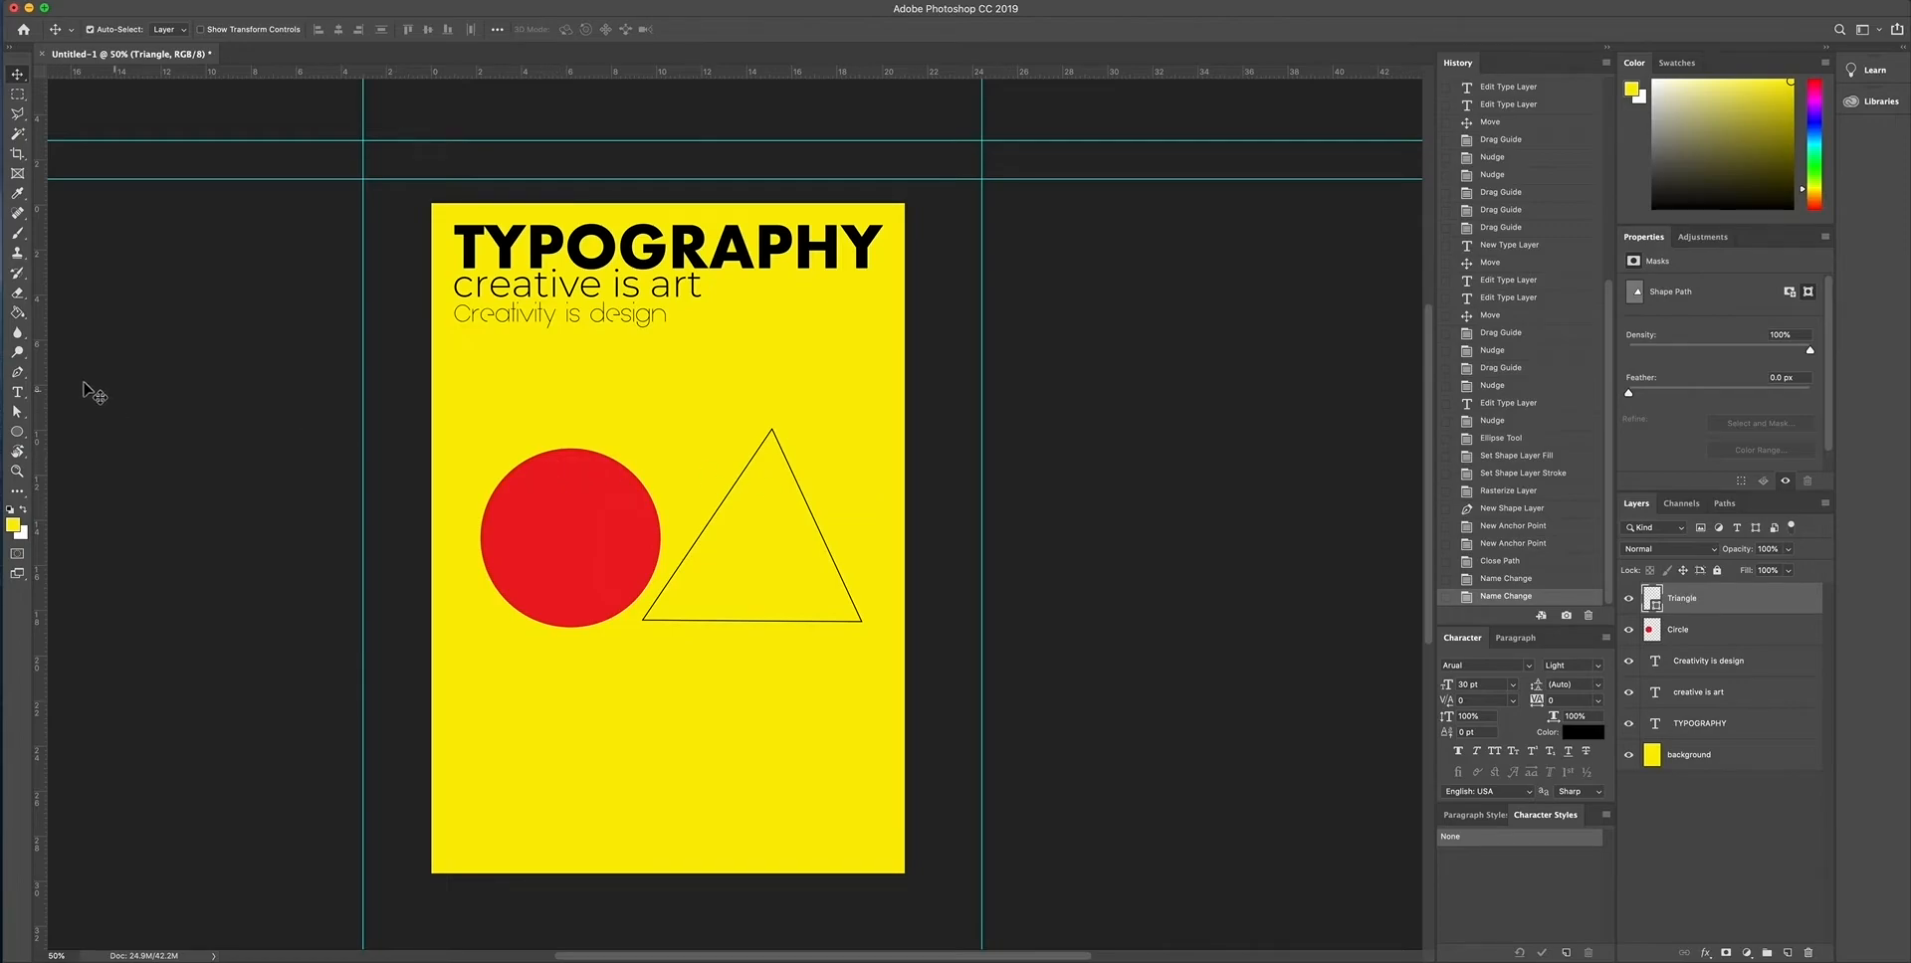
click(18, 313)
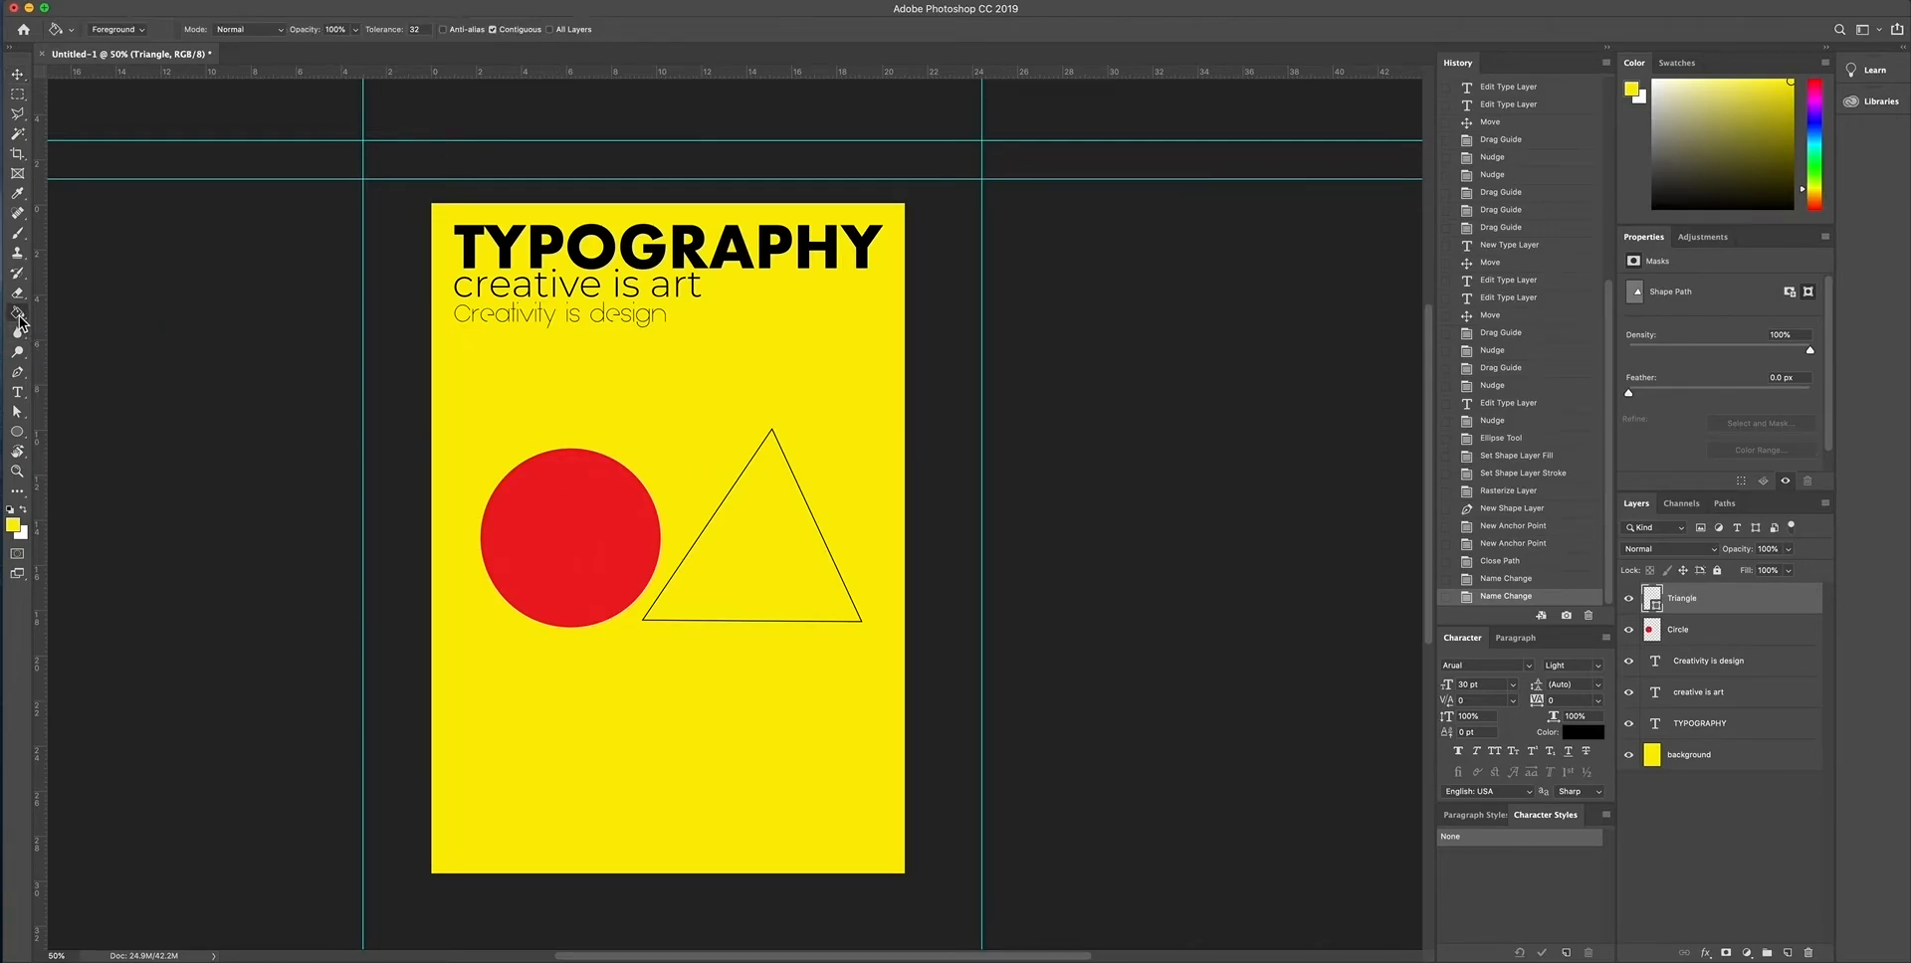
click(15, 530)
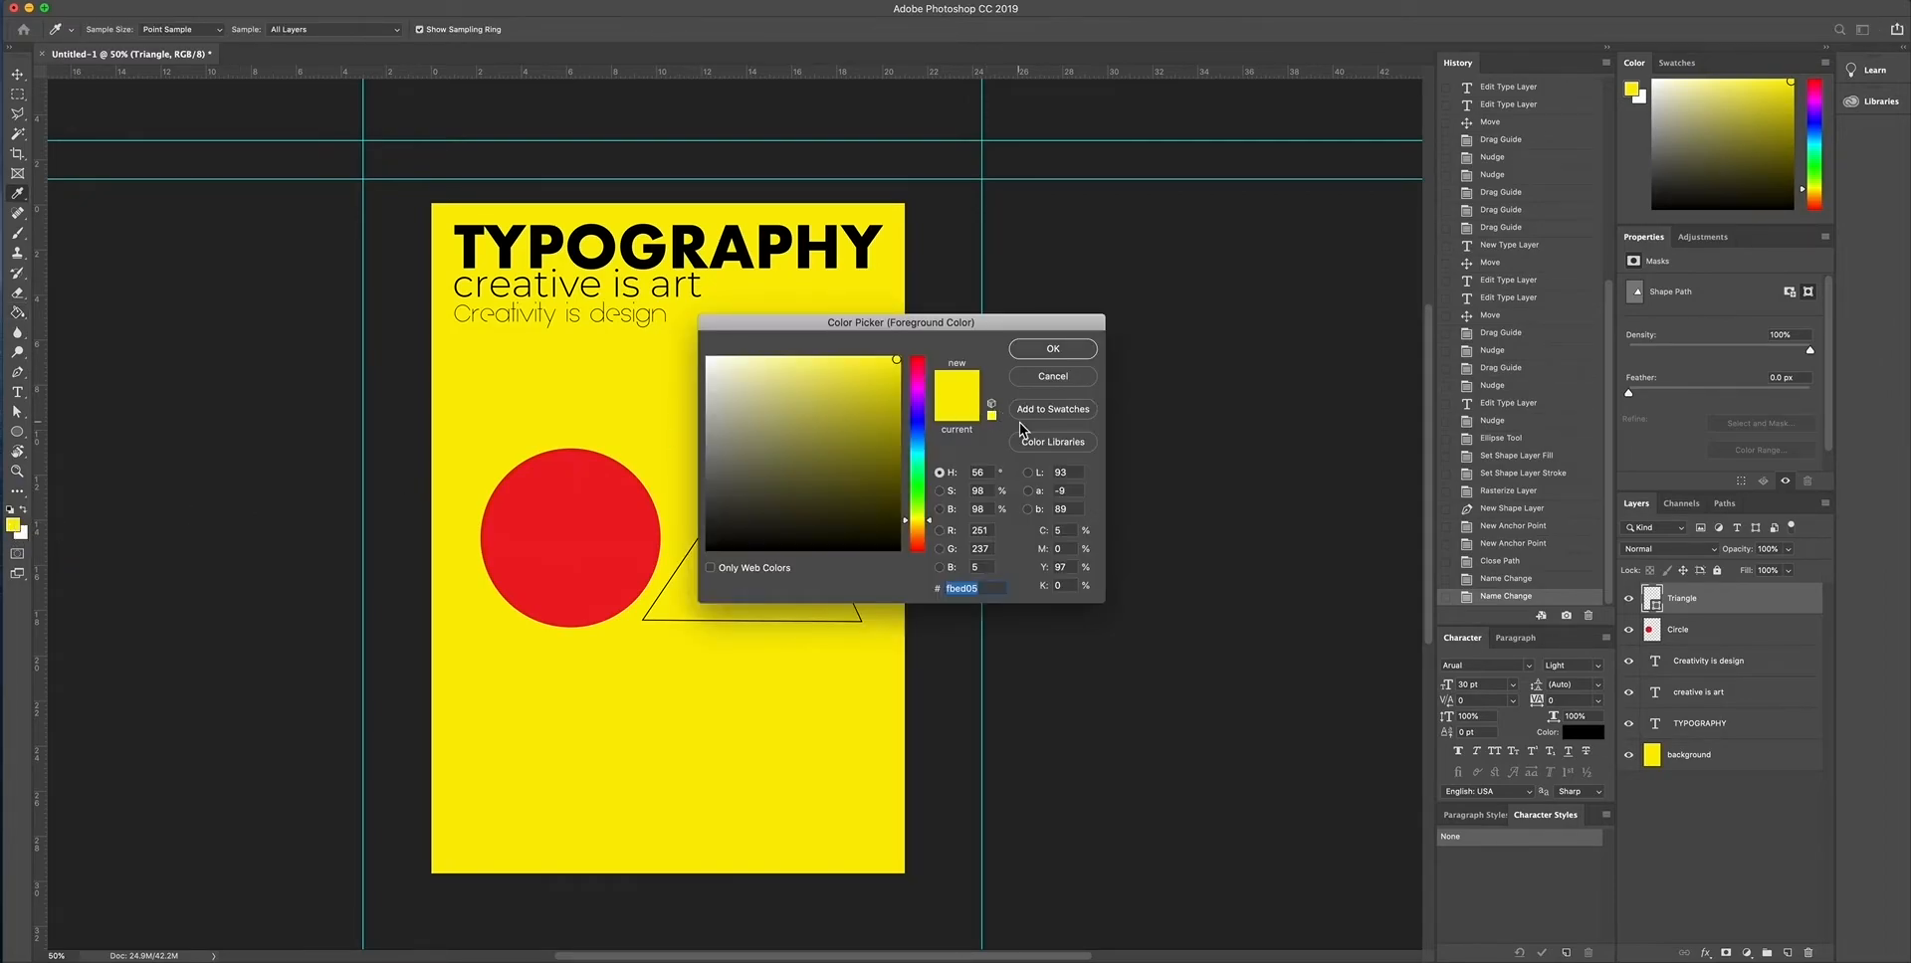
click(921, 436)
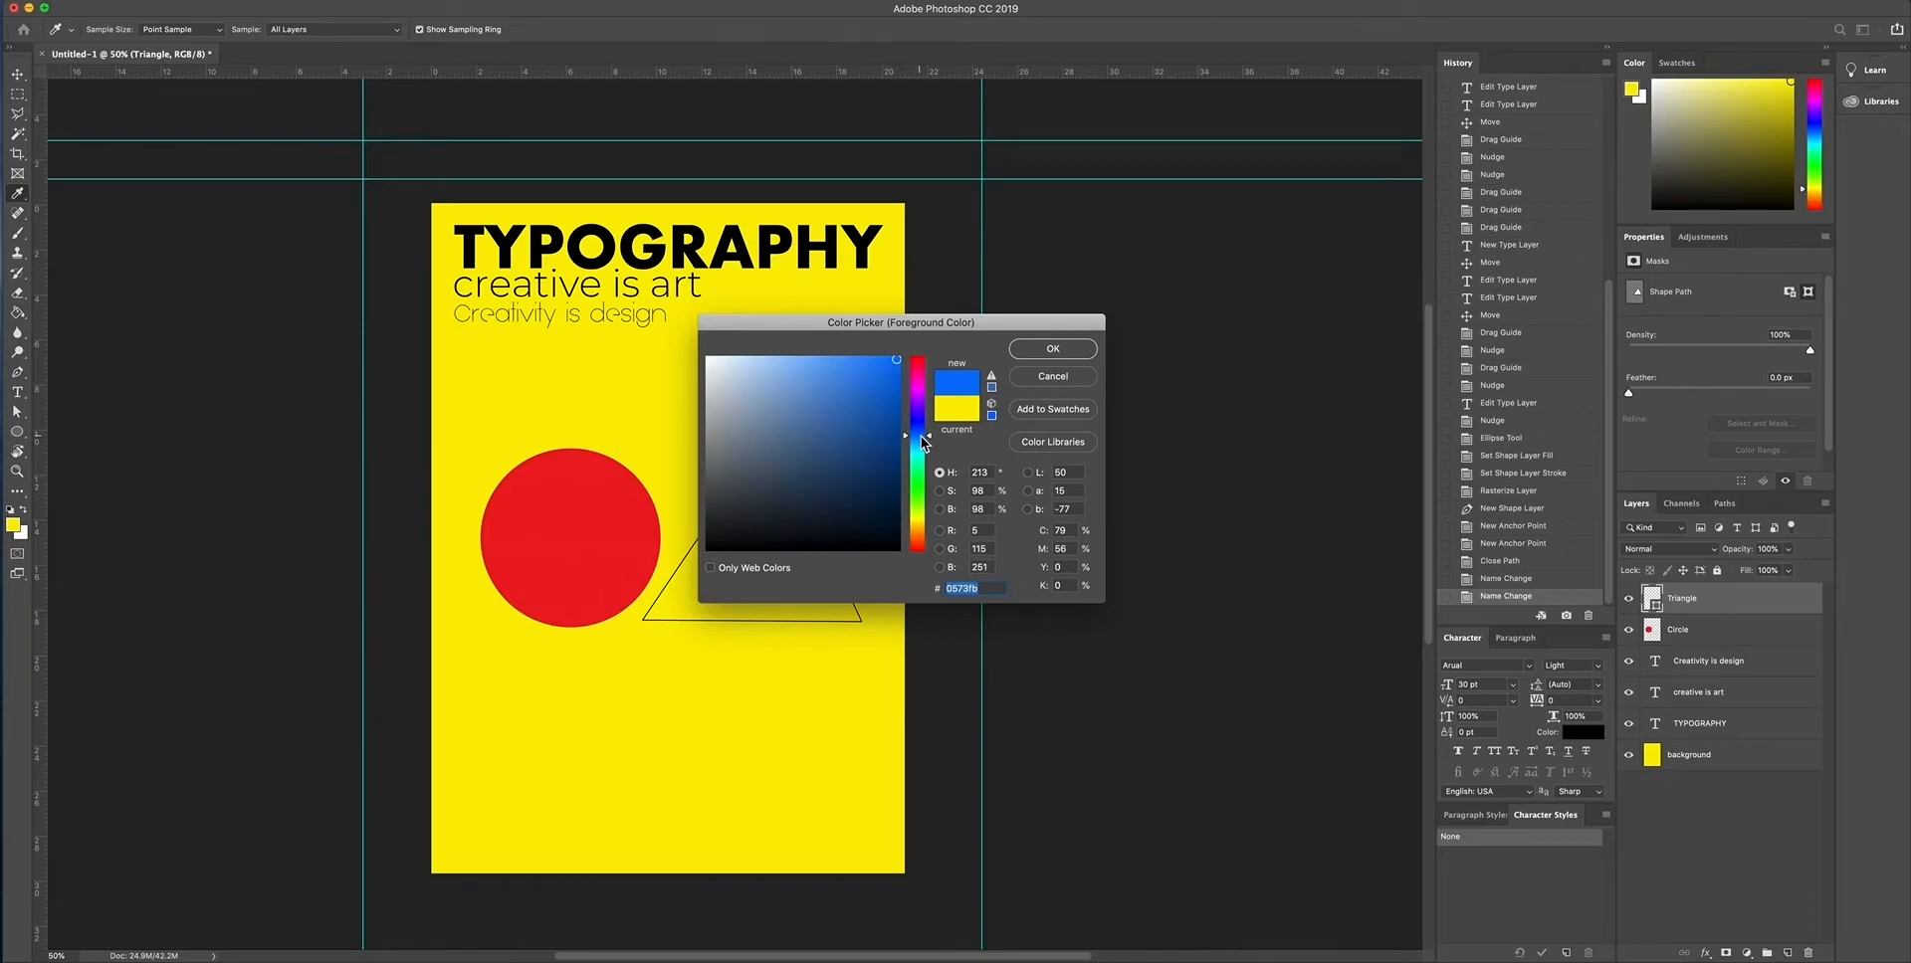
click(1053, 350)
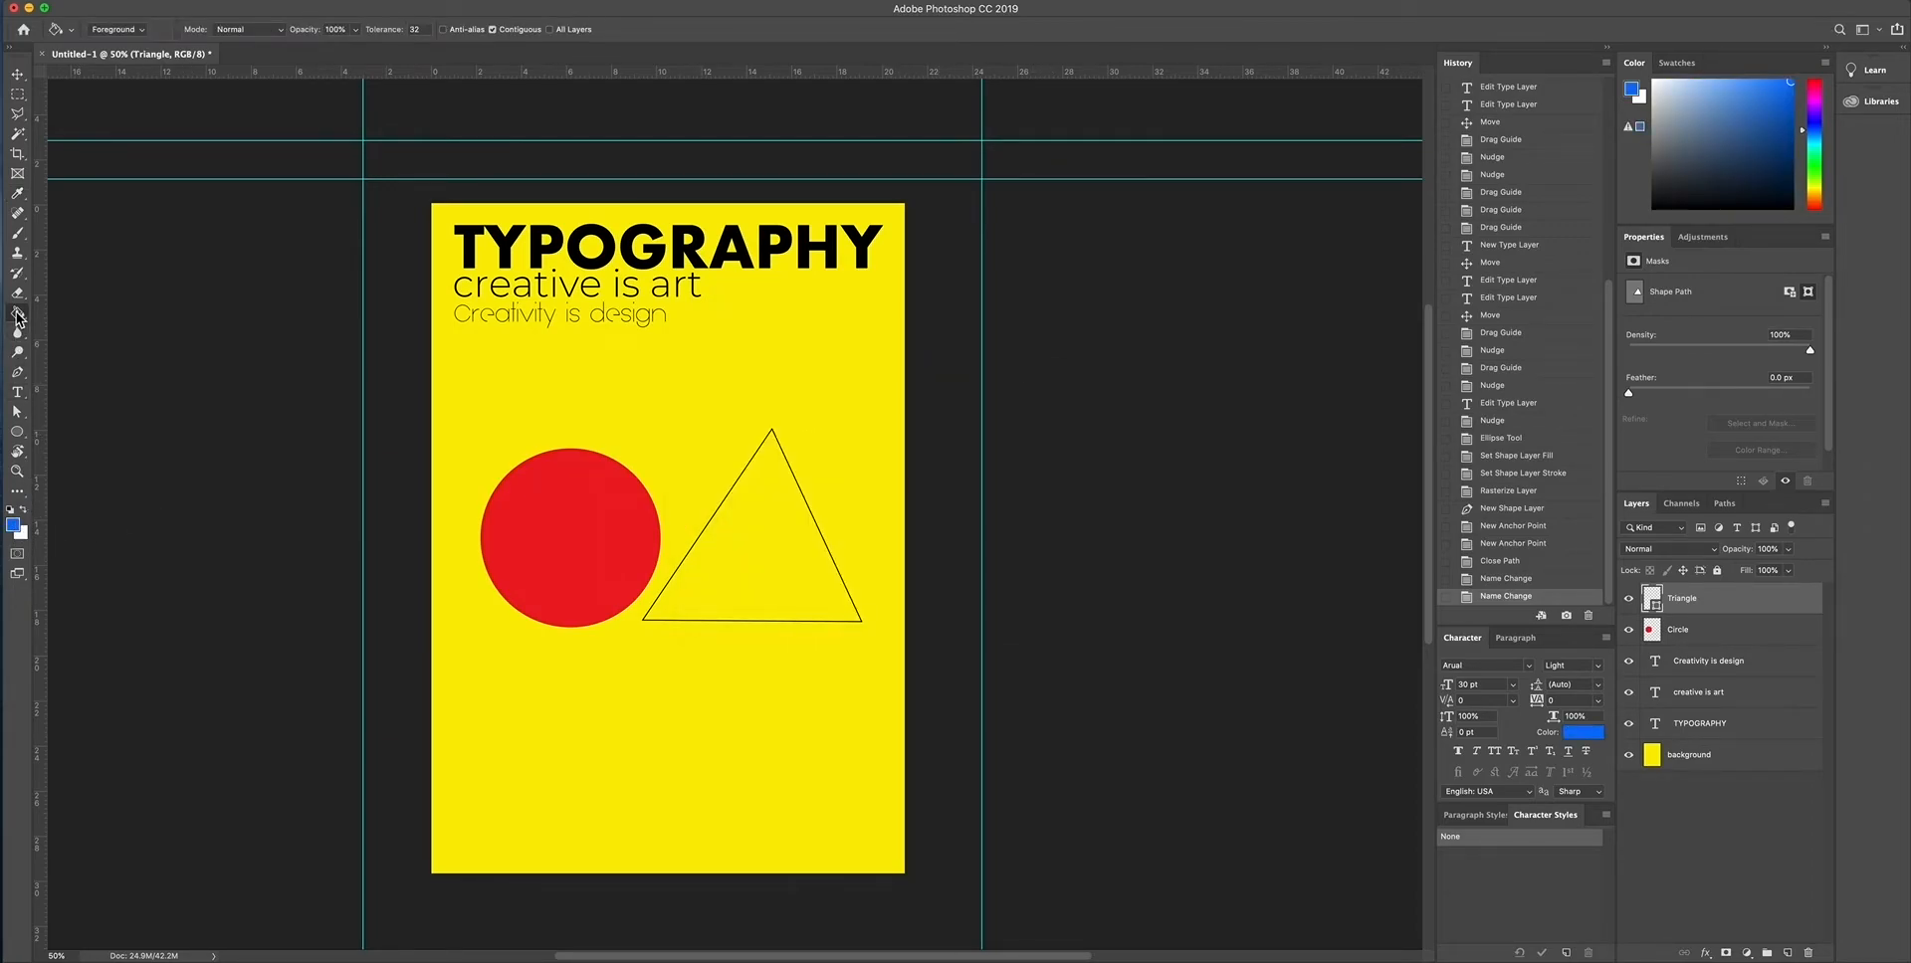
click(784, 523)
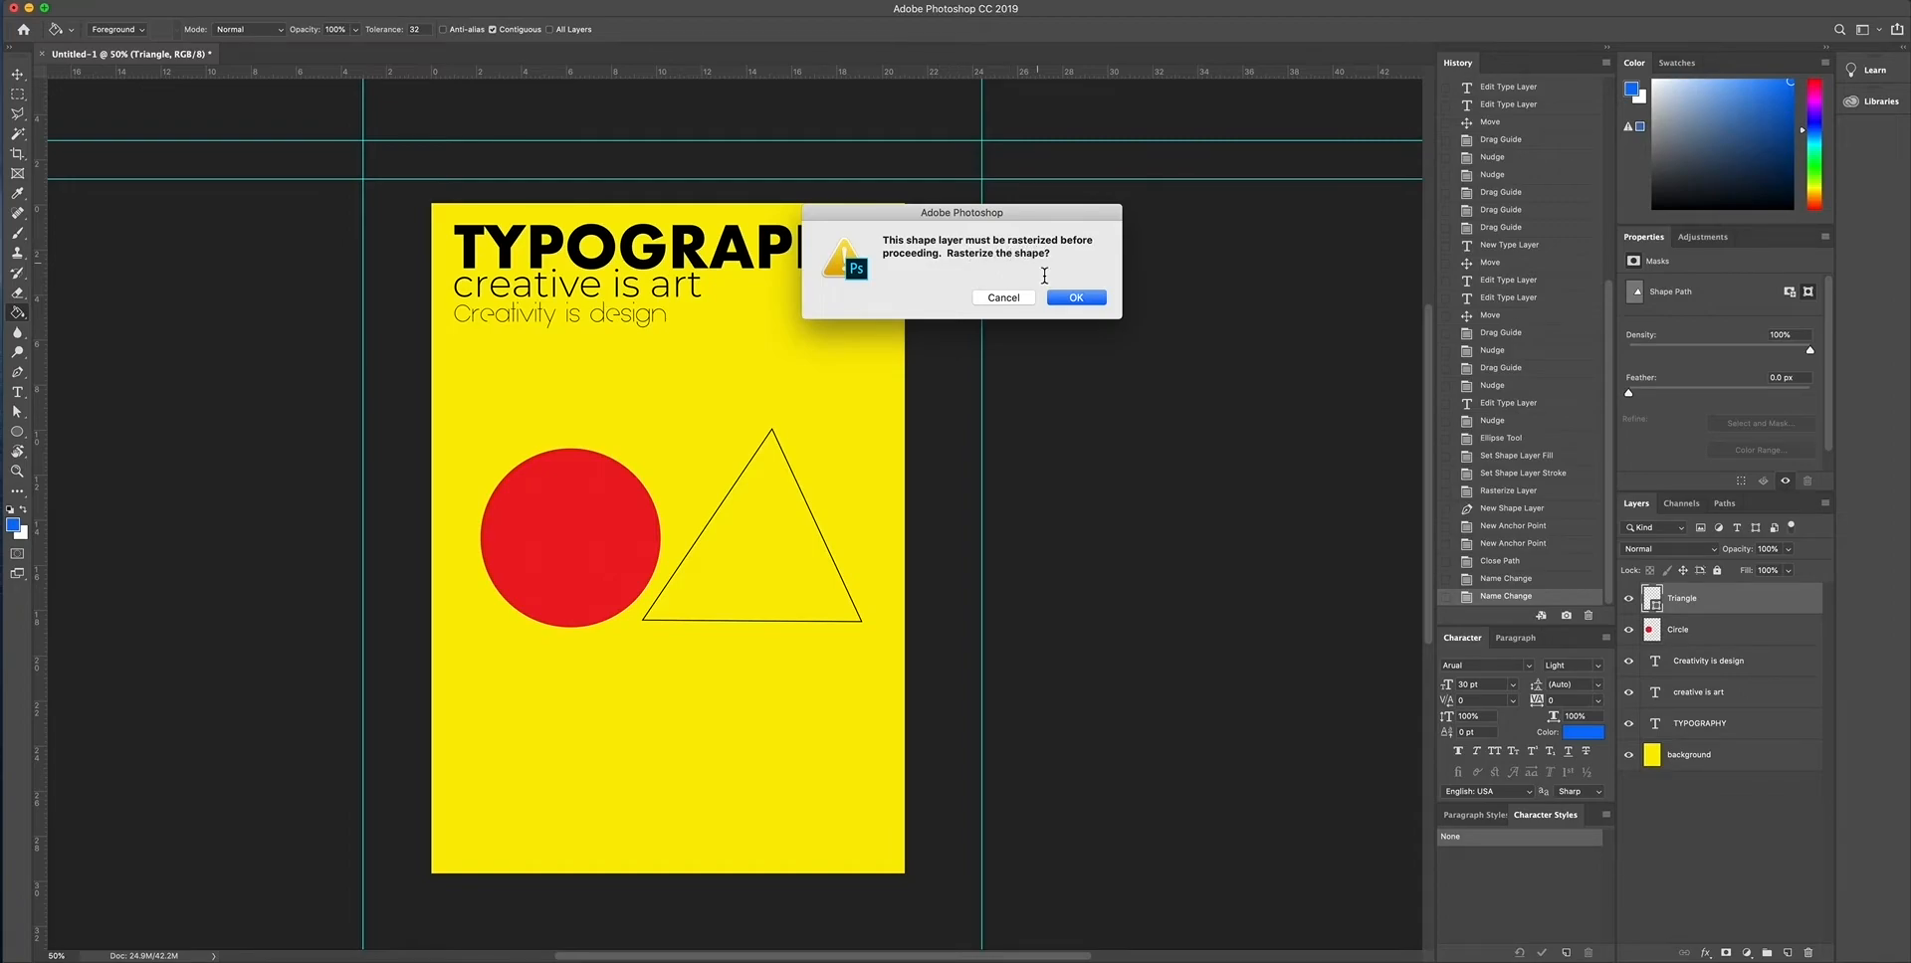
click(1096, 300)
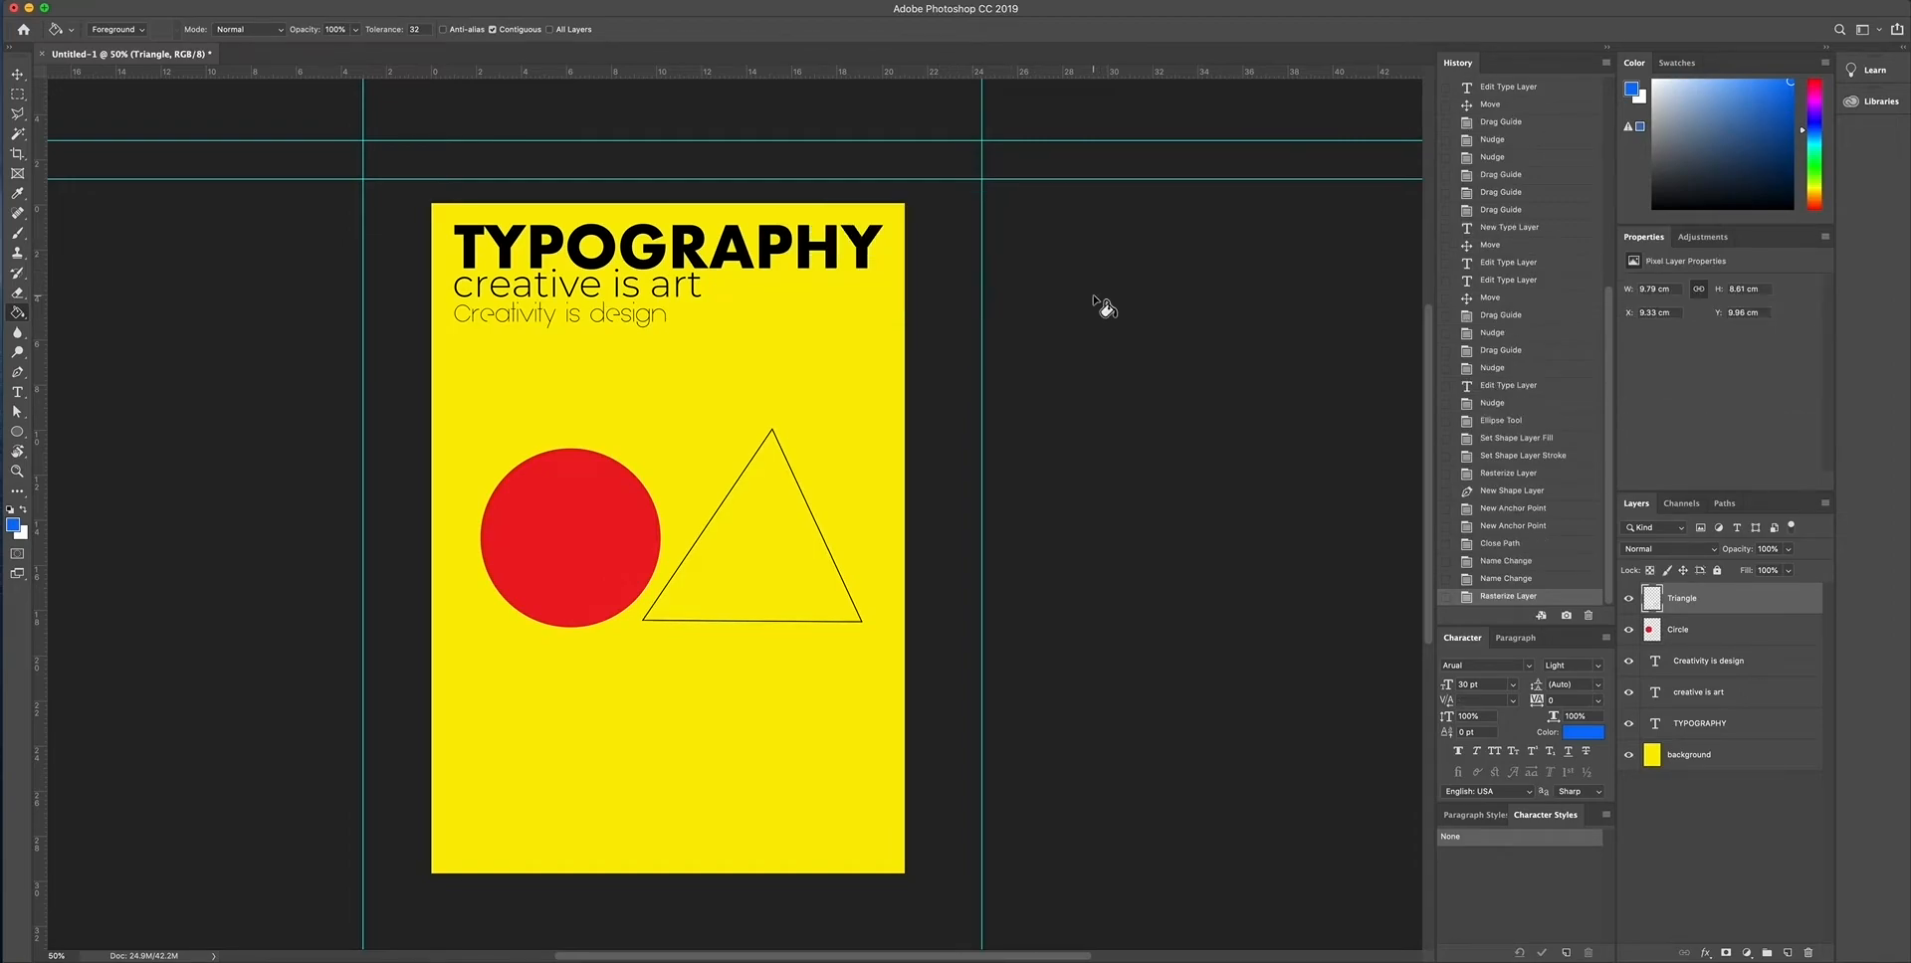
click(782, 577)
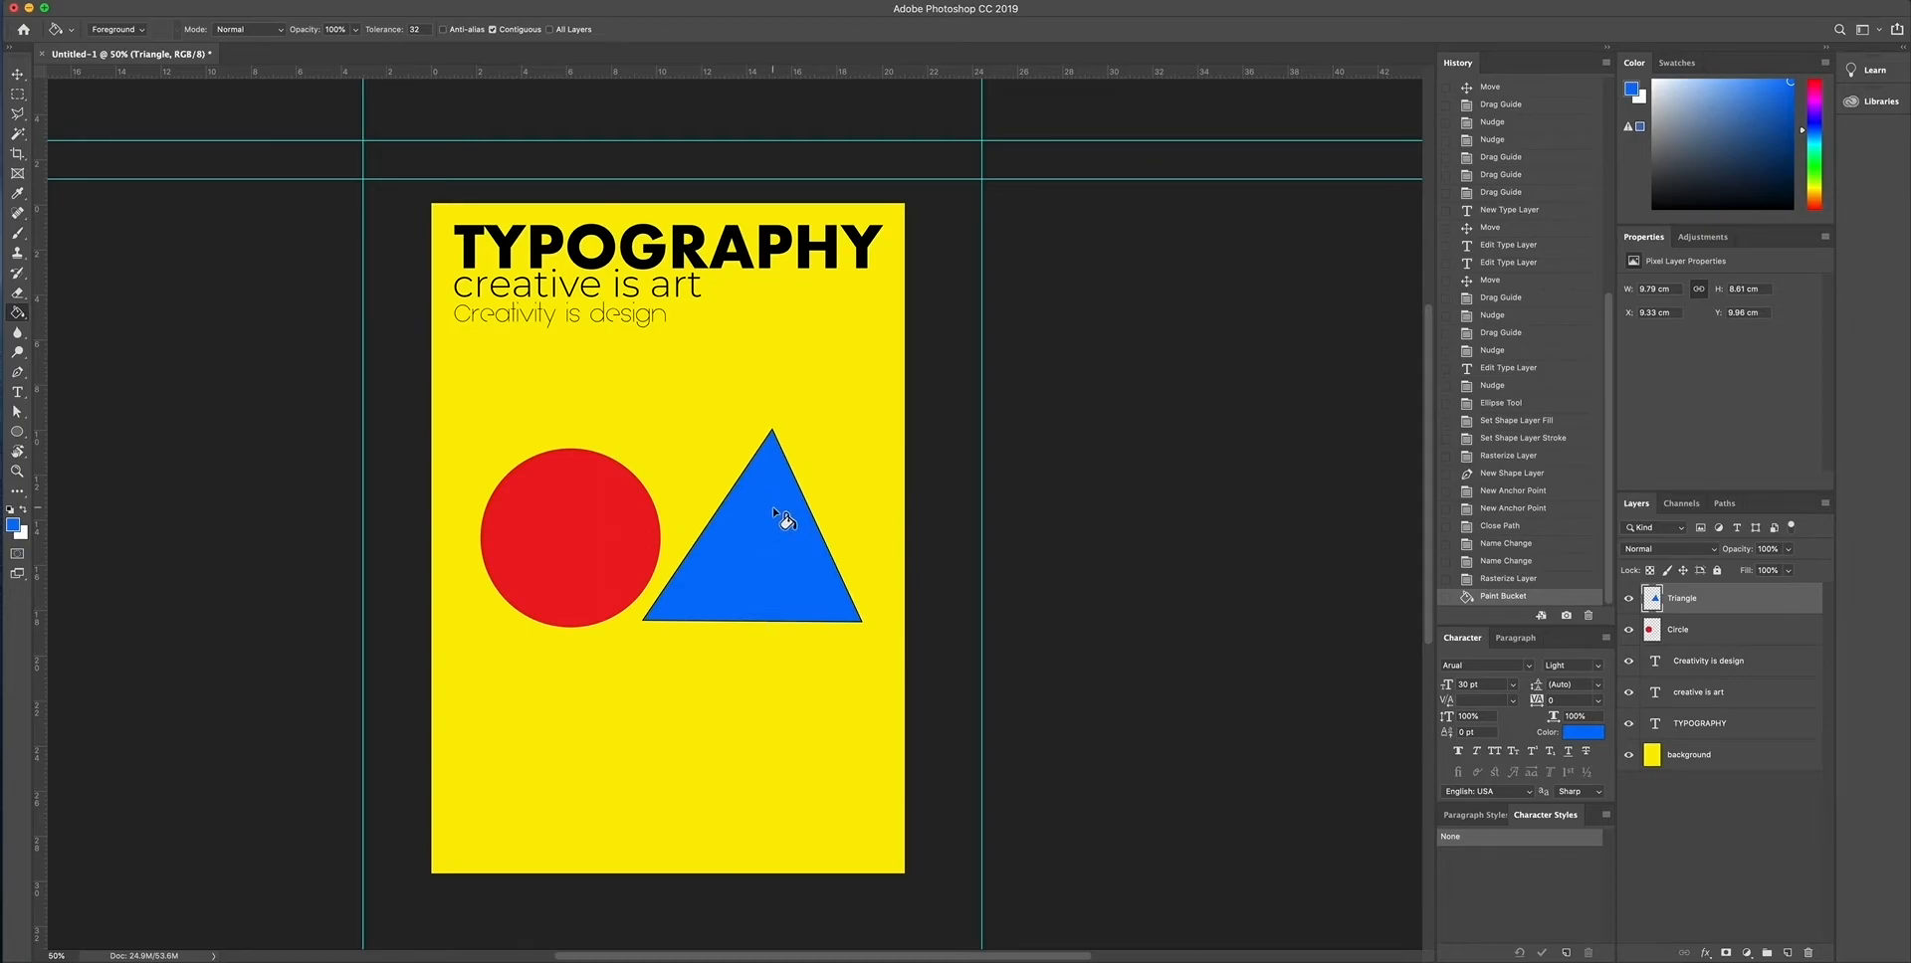
- Move the blue triangle so that its lower corner overlaps the red circle
click(16, 75)
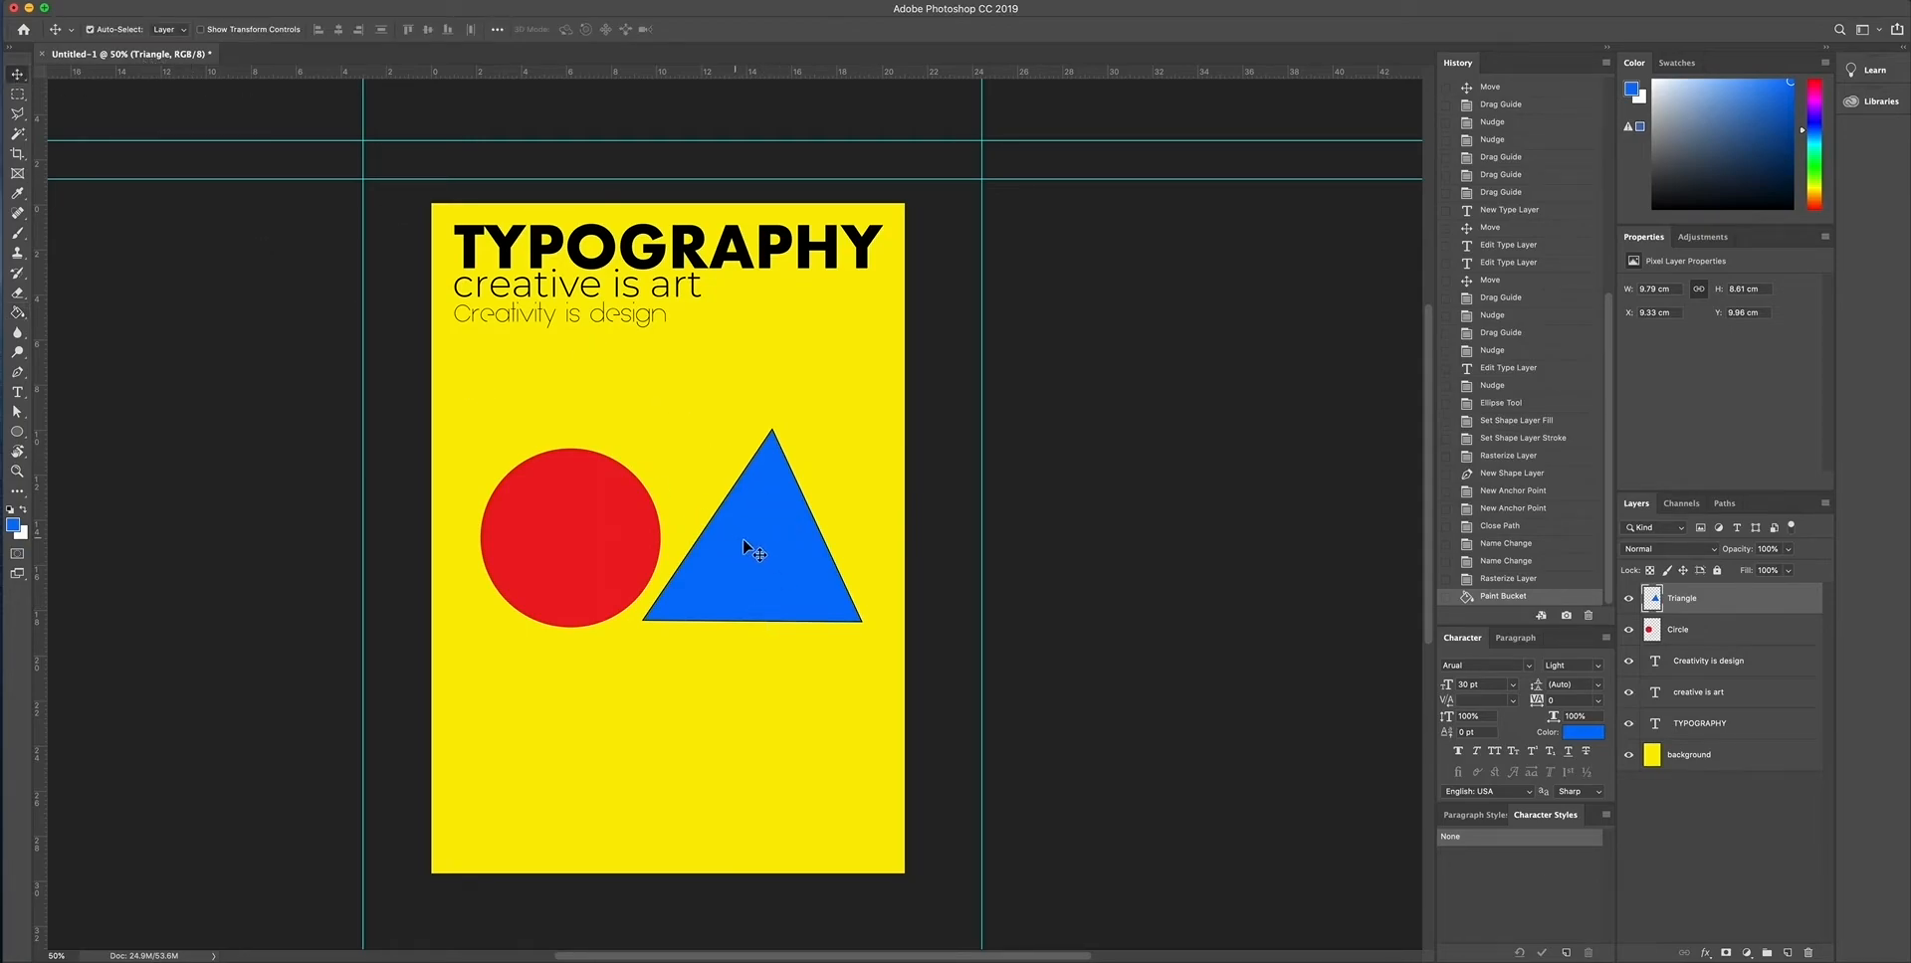
mouse_move(739, 540)
mouse_down()
mouse_move(762, 540)
mouse_move(740, 570)
mouse_up()
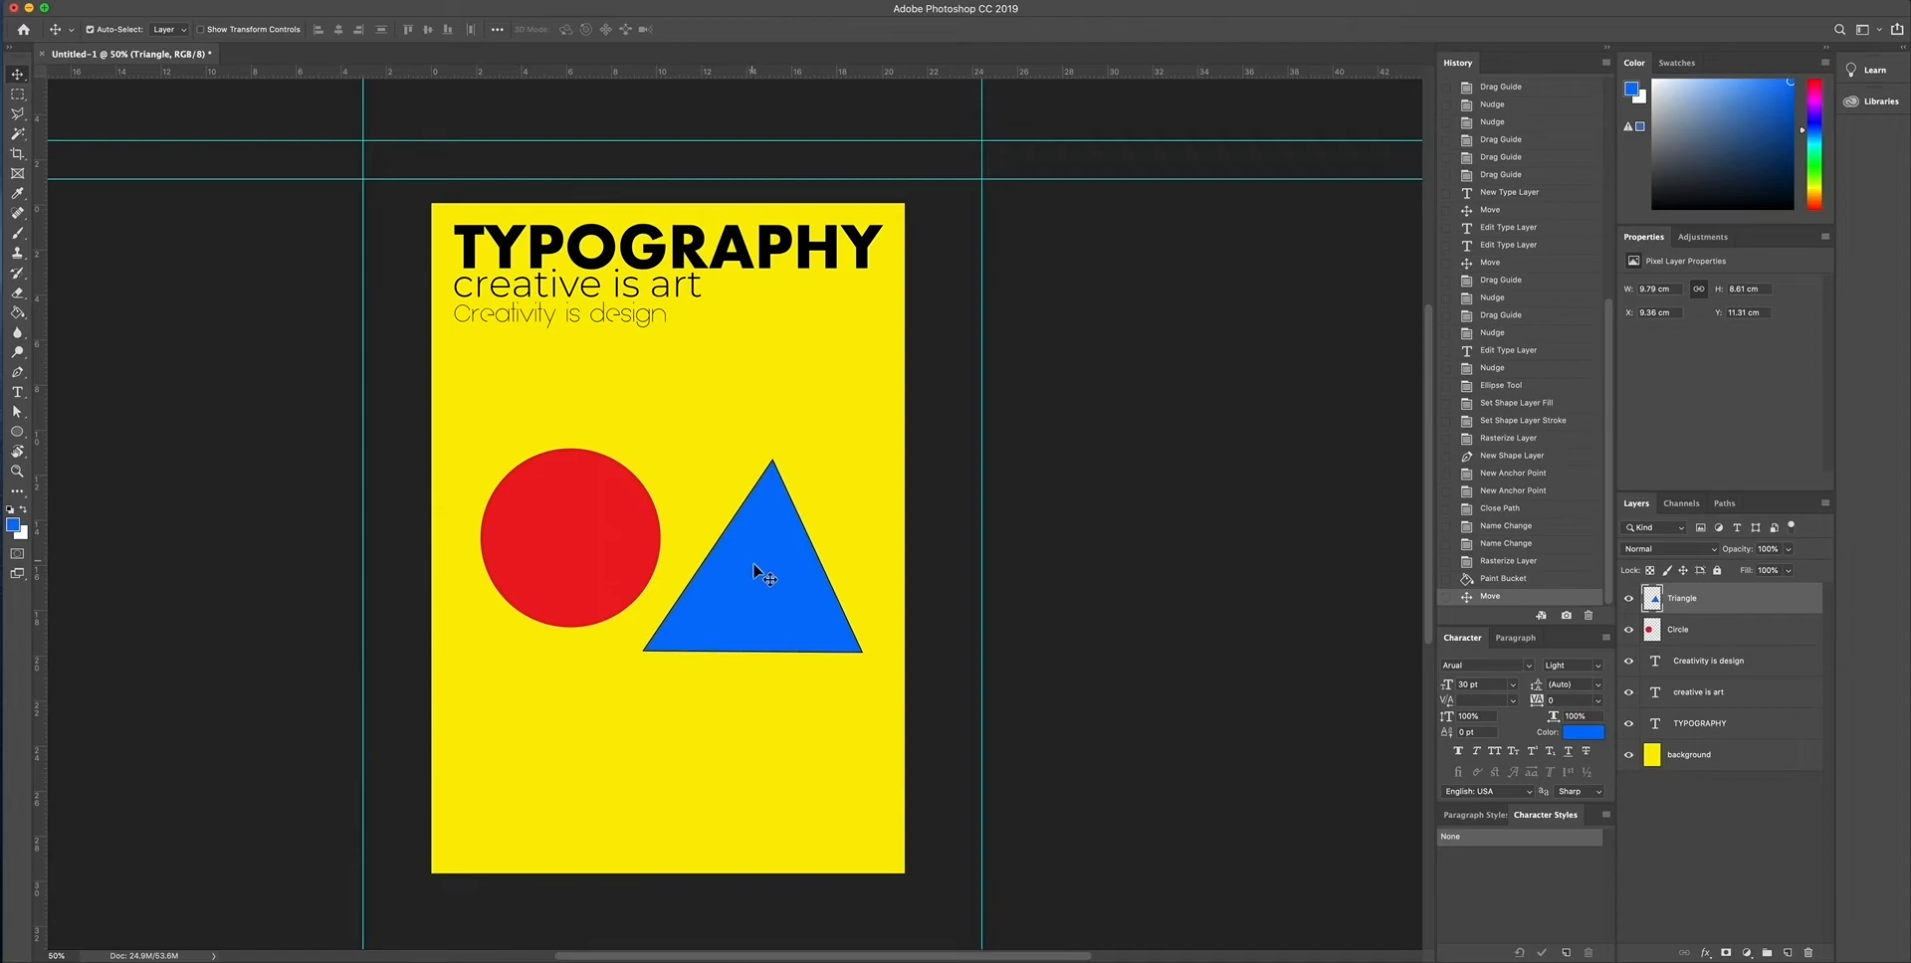
drag(758, 574, 695, 488)
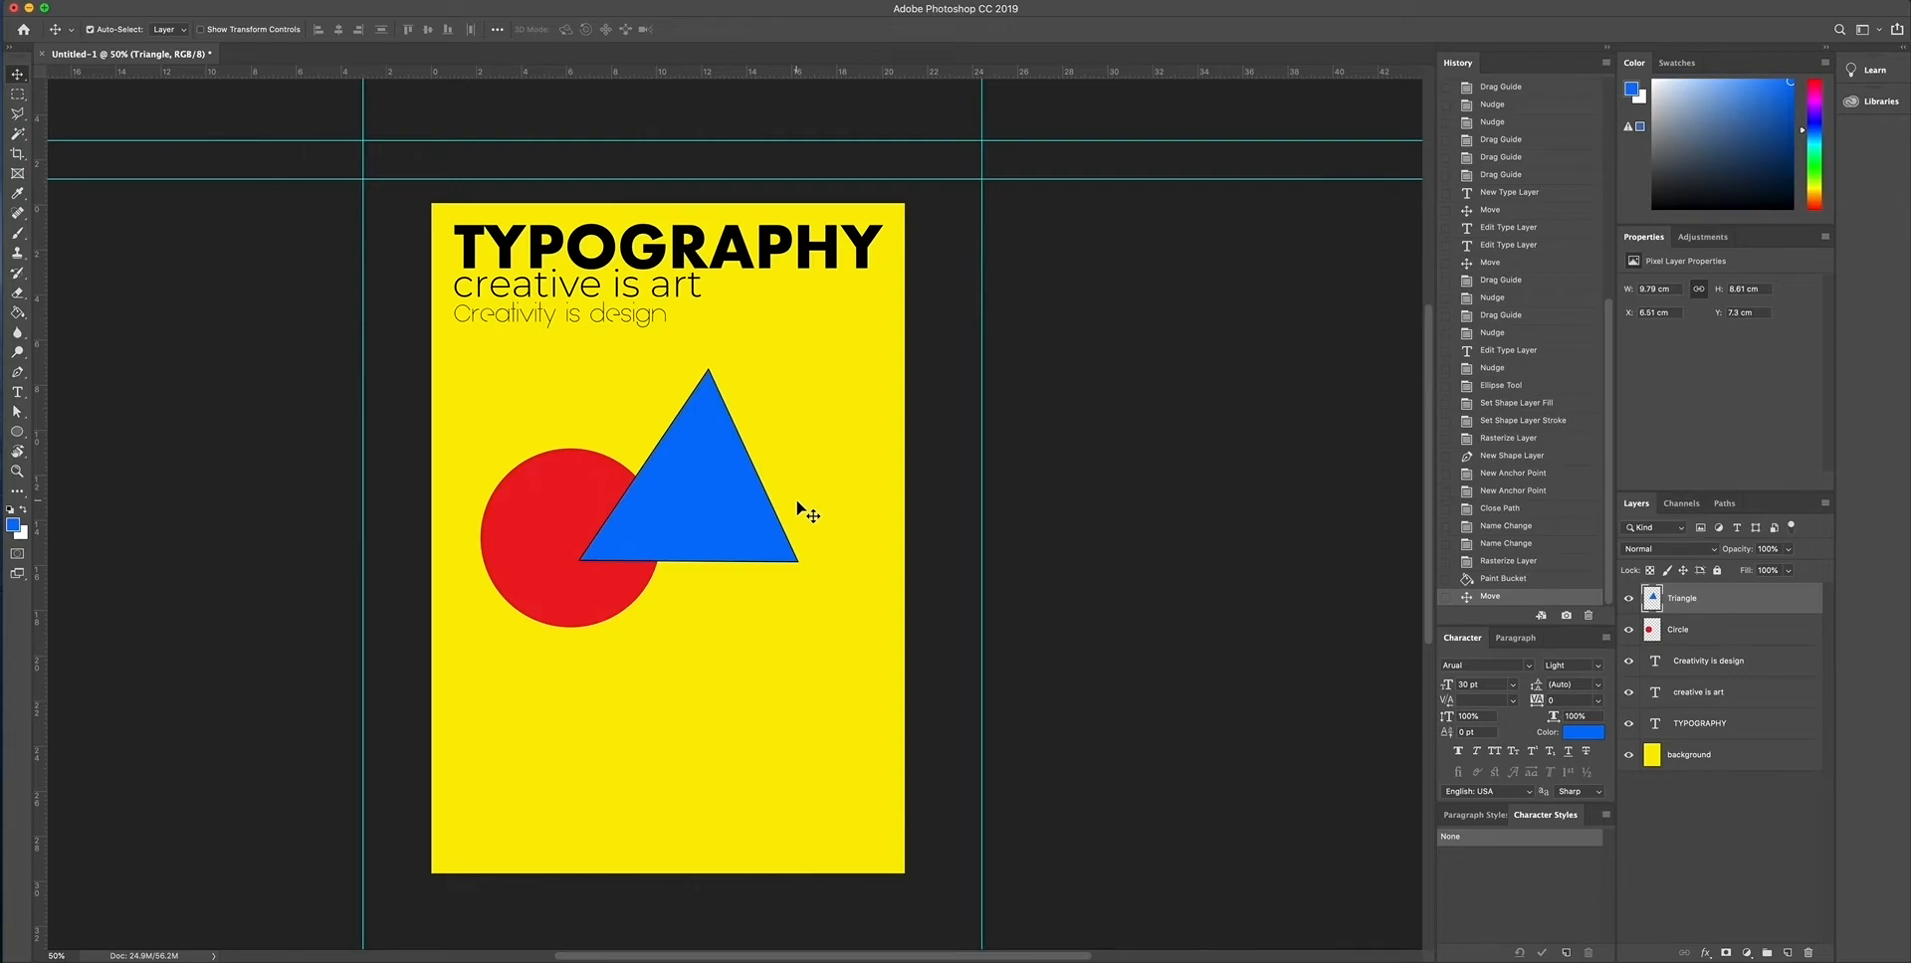
- Try to draw a winding, wavy outline across the lower part of the poster with the Pen tool
click(18, 373)
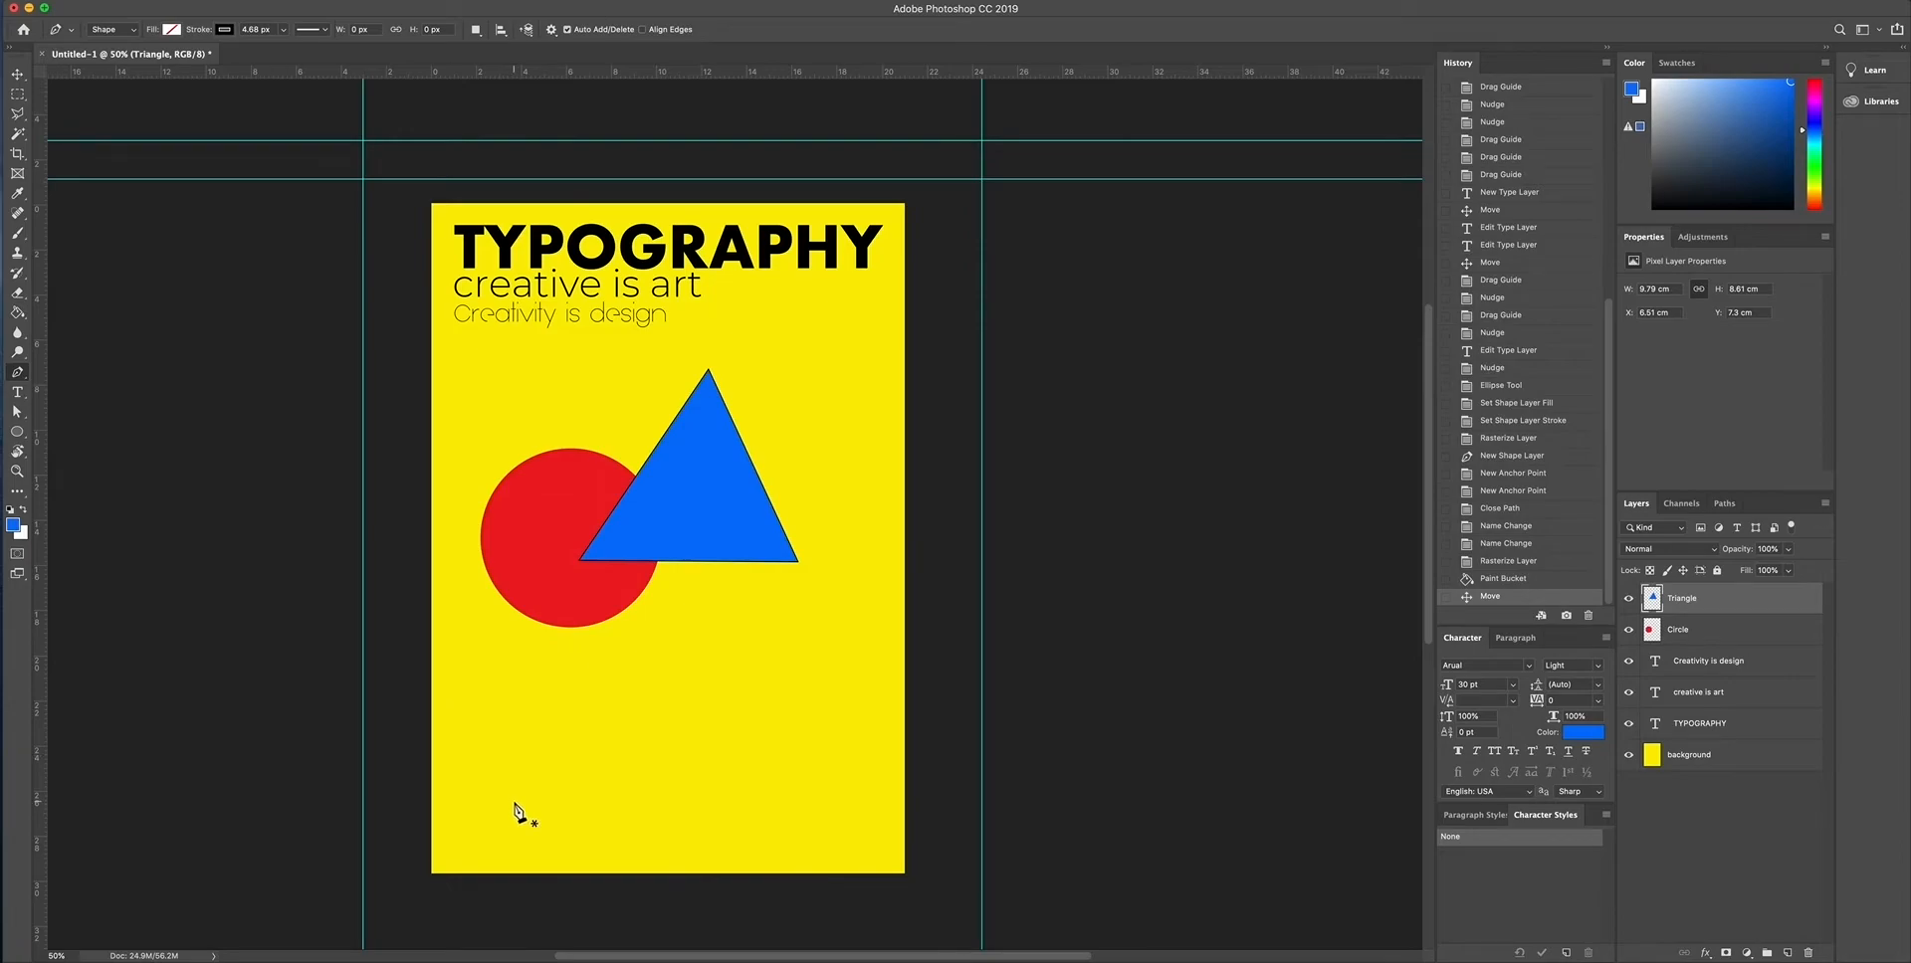
click(437, 809)
click(467, 790)
click(489, 758)
click(508, 728)
click(526, 708)
click(560, 693)
click(614, 681)
click(645, 680)
click(695, 685)
click(715, 697)
click(717, 713)
click(704, 725)
click(659, 739)
click(614, 747)
click(592, 761)
click(578, 778)
click(578, 793)
click(602, 794)
click(628, 787)
click(648, 775)
click(690, 762)
click(732, 750)
click(781, 732)
click(839, 718)
click(880, 715)
click(901, 737)
click(898, 761)
click(892, 783)
click(842, 800)
click(816, 810)
click(785, 825)
click(781, 836)
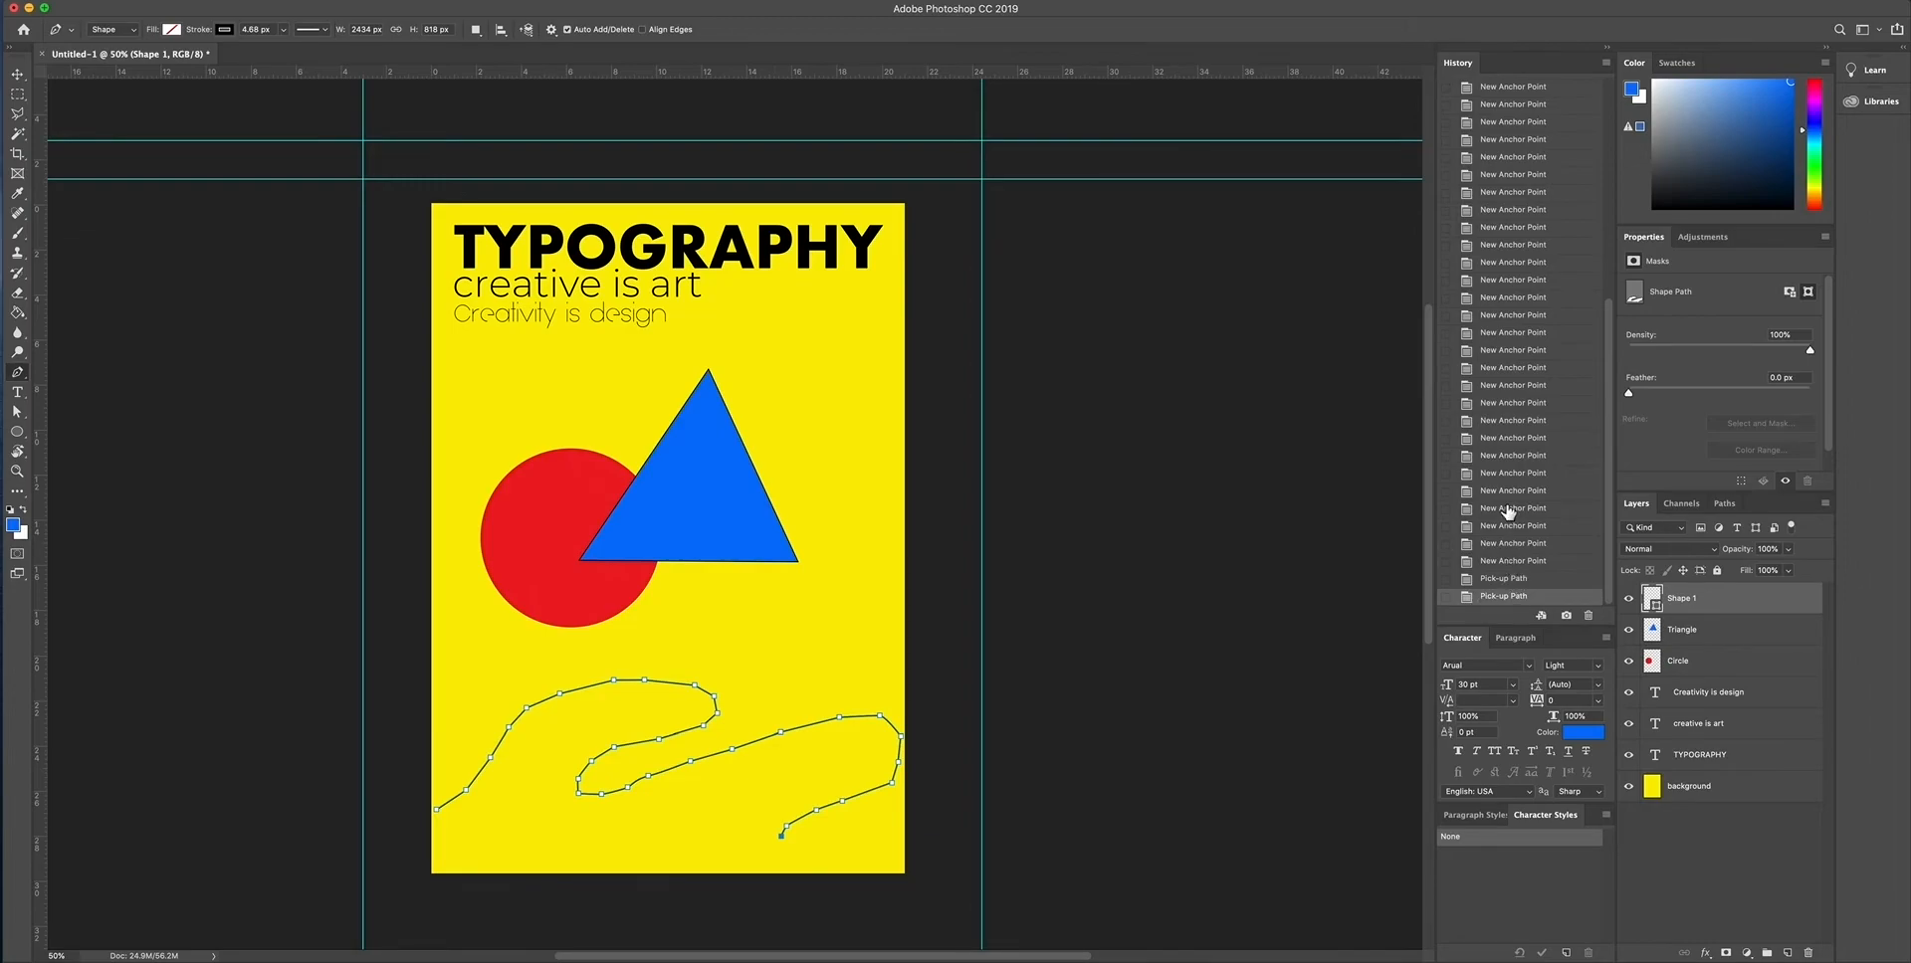
- Step the document history back to the triangle's Move state, removing the wavy pen path and its layer
click(1531, 579)
click(1521, 563)
click(1520, 544)
click(1519, 526)
click(1519, 509)
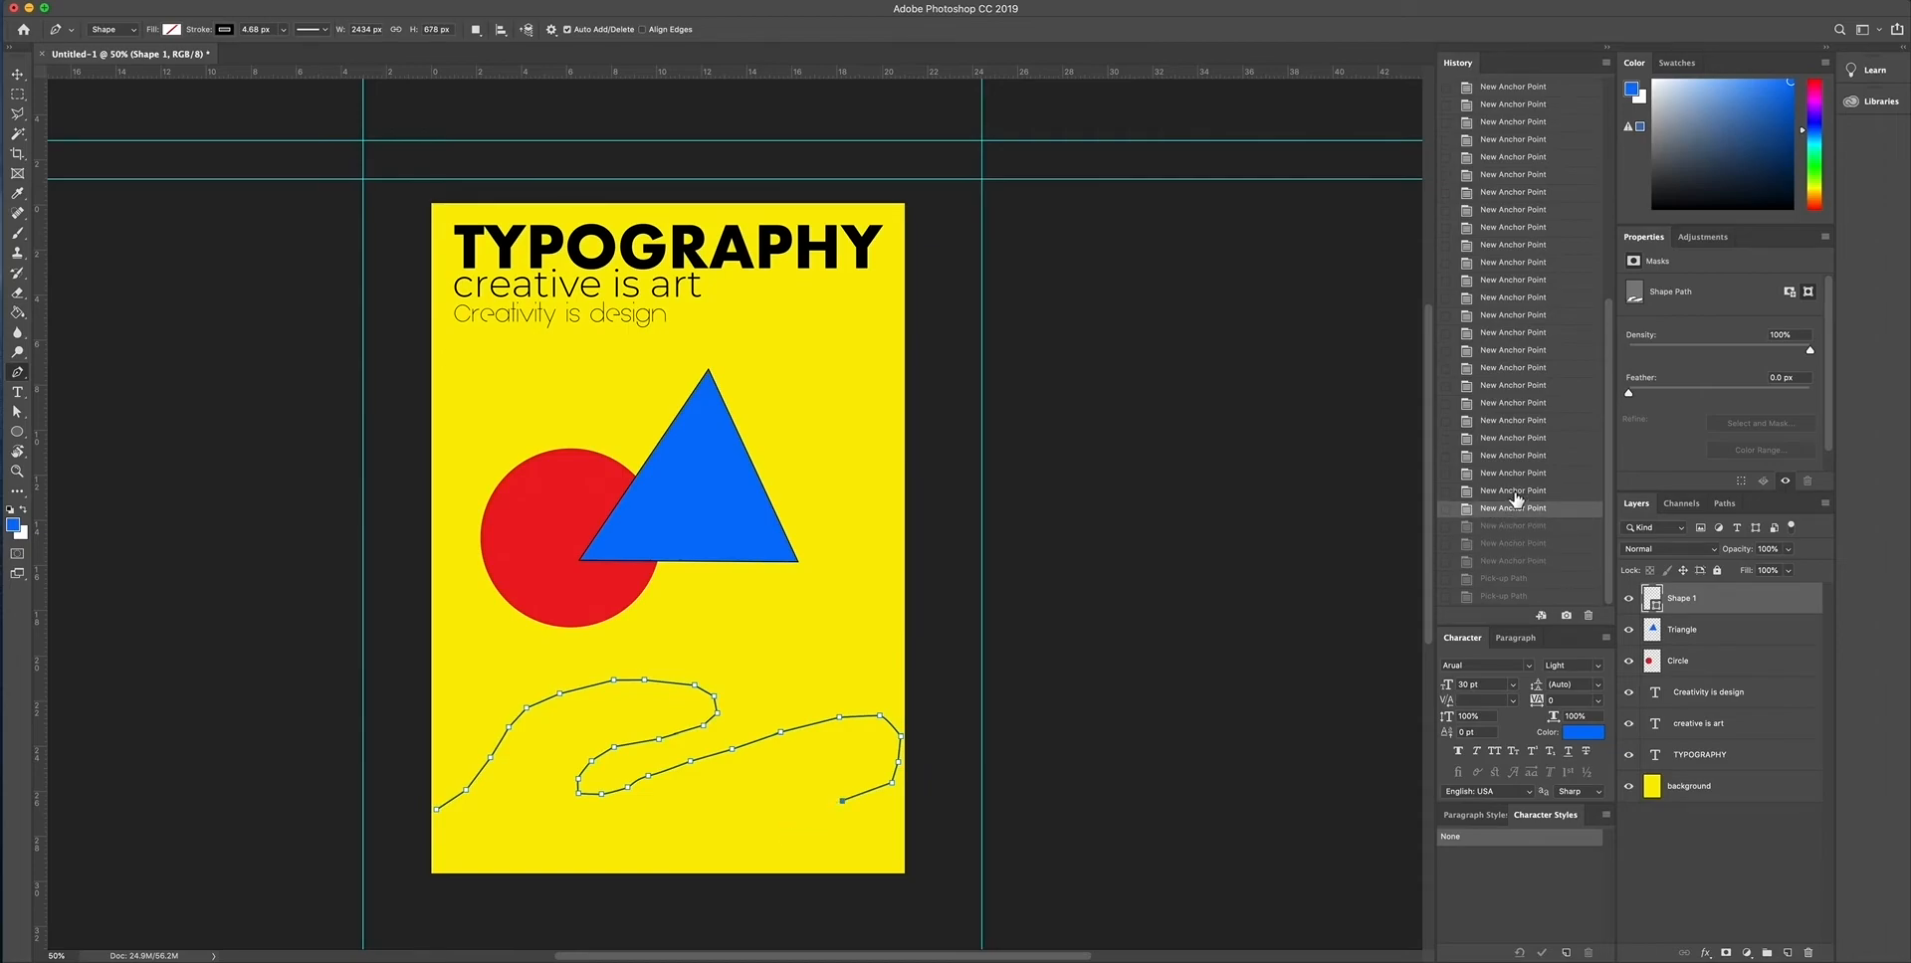
click(1517, 490)
click(1515, 473)
click(1512, 456)
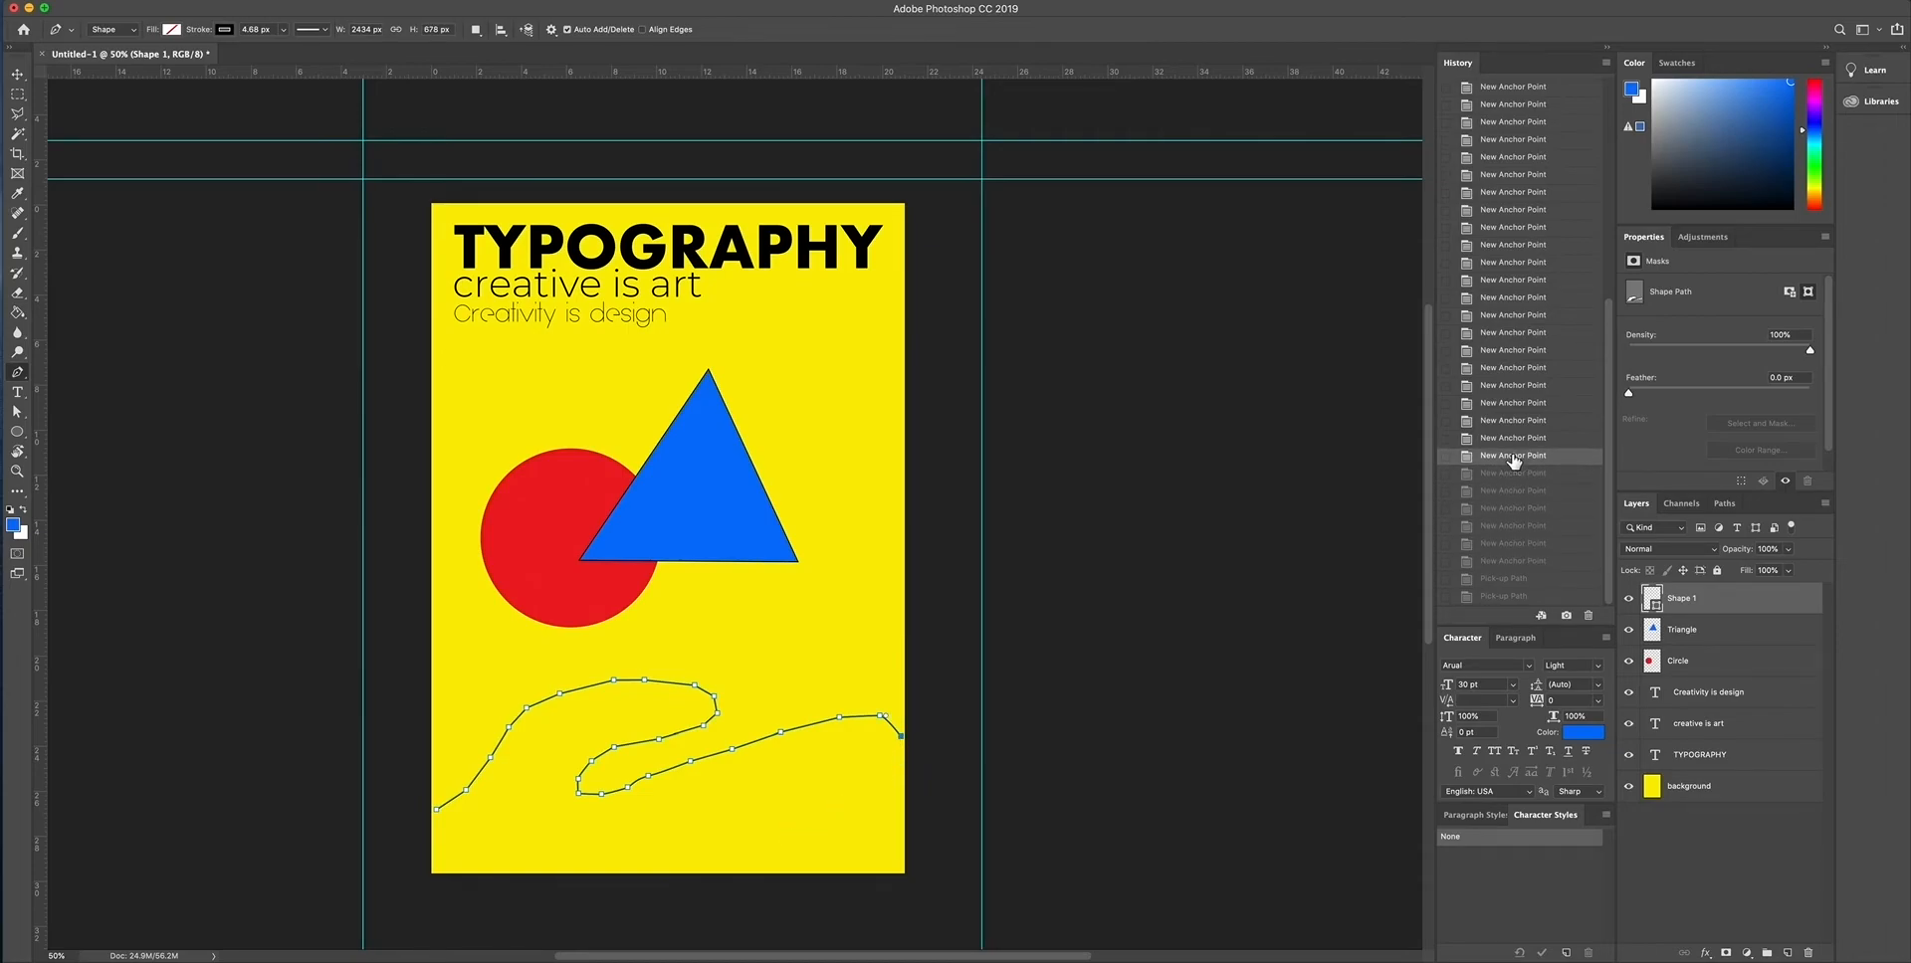
click(1510, 438)
click(1508, 387)
click(1505, 369)
scroll(1505, 366, up, 5)
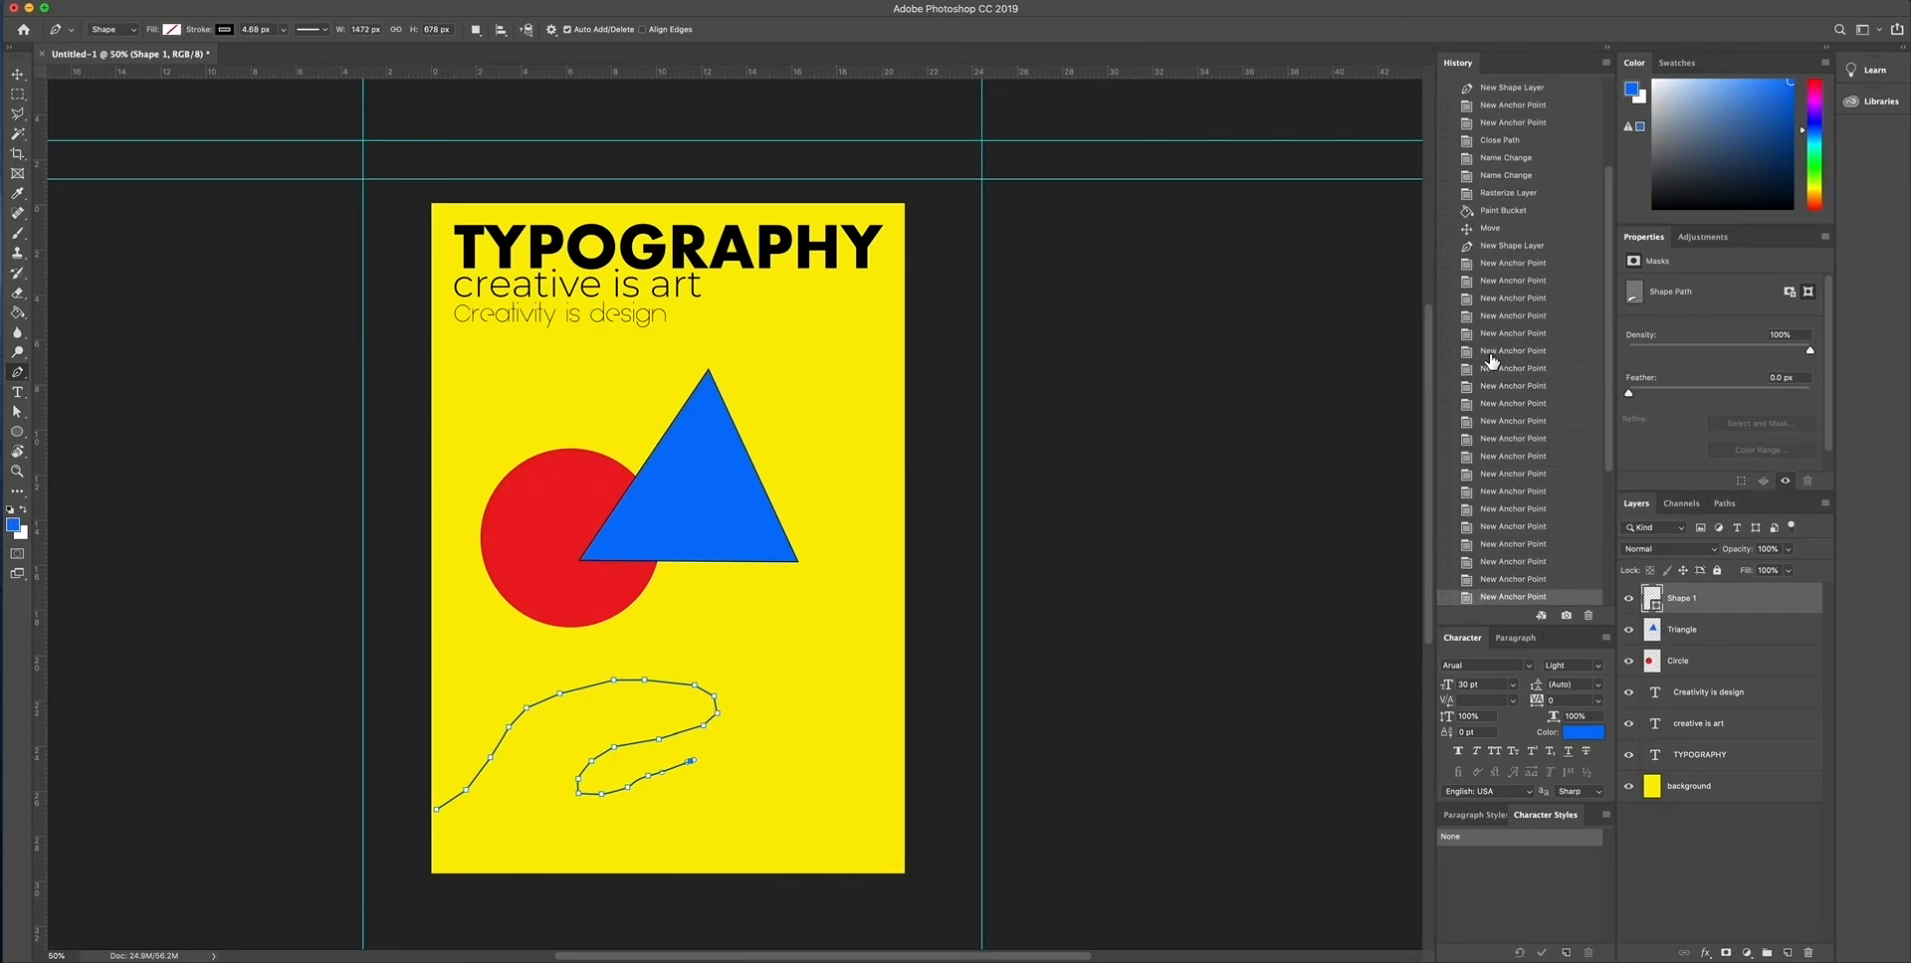
click(1495, 264)
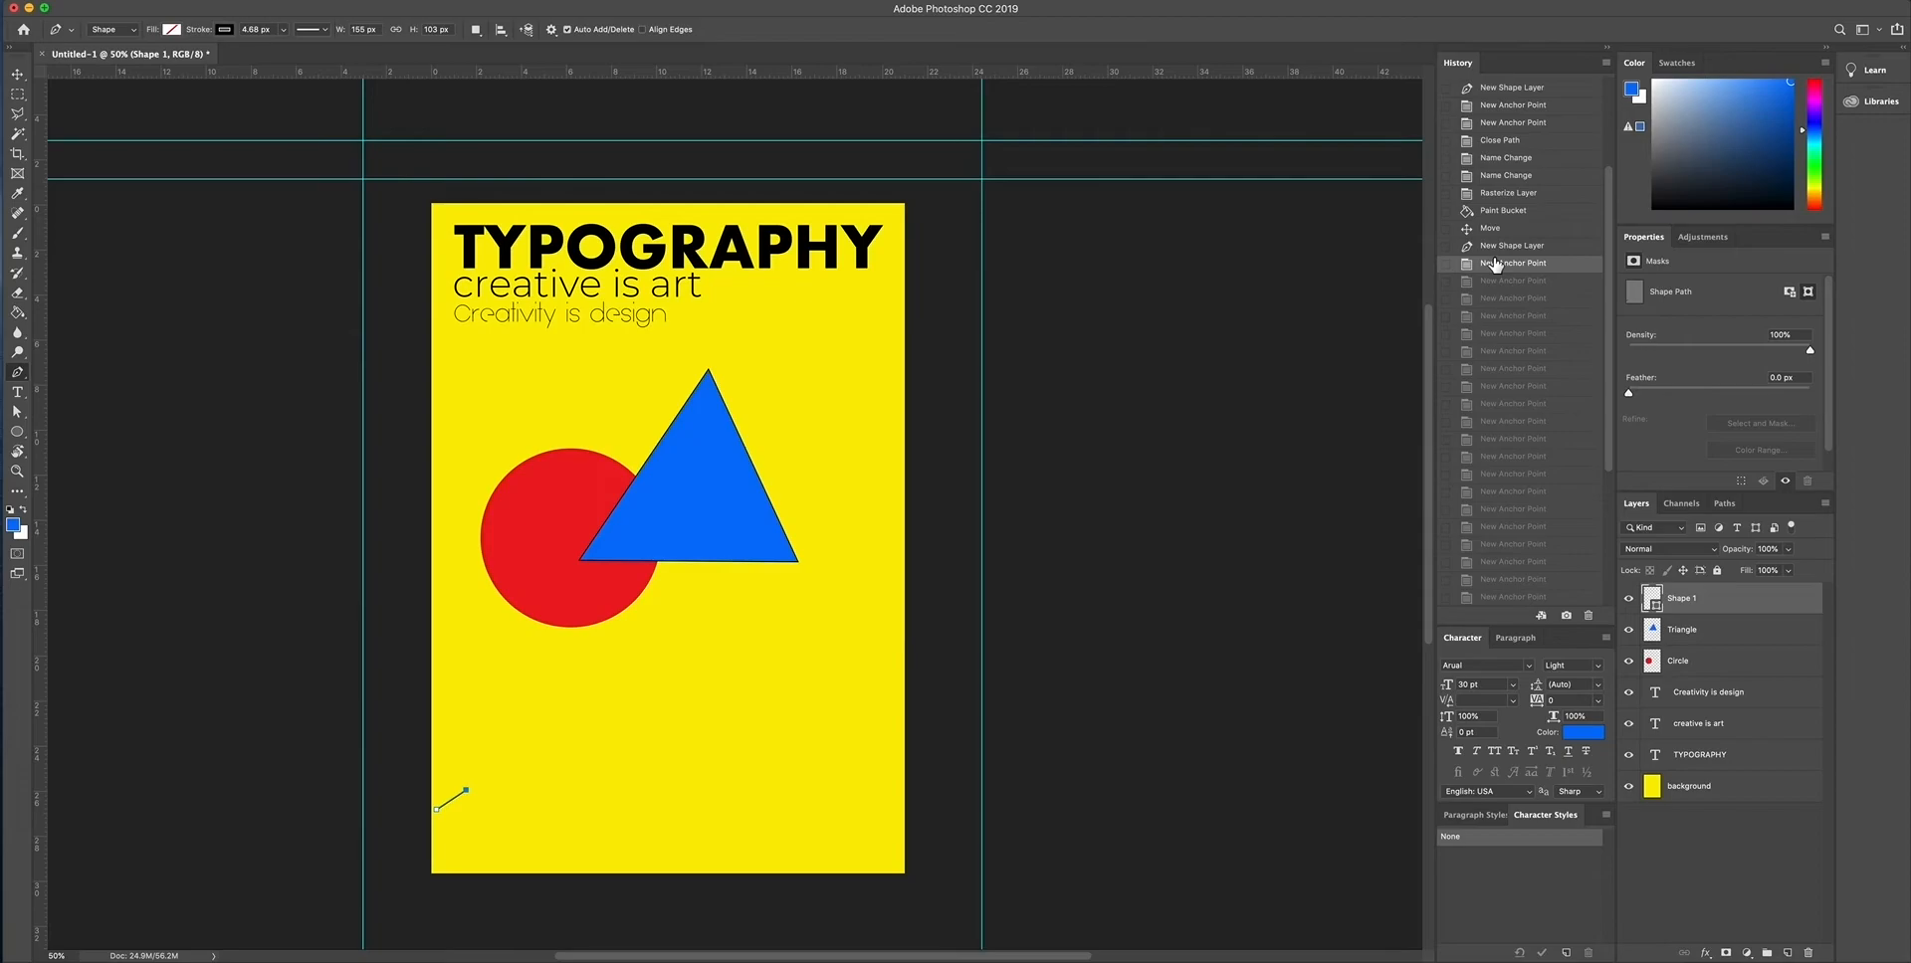
click(1502, 247)
scroll(1499, 247, up, 1)
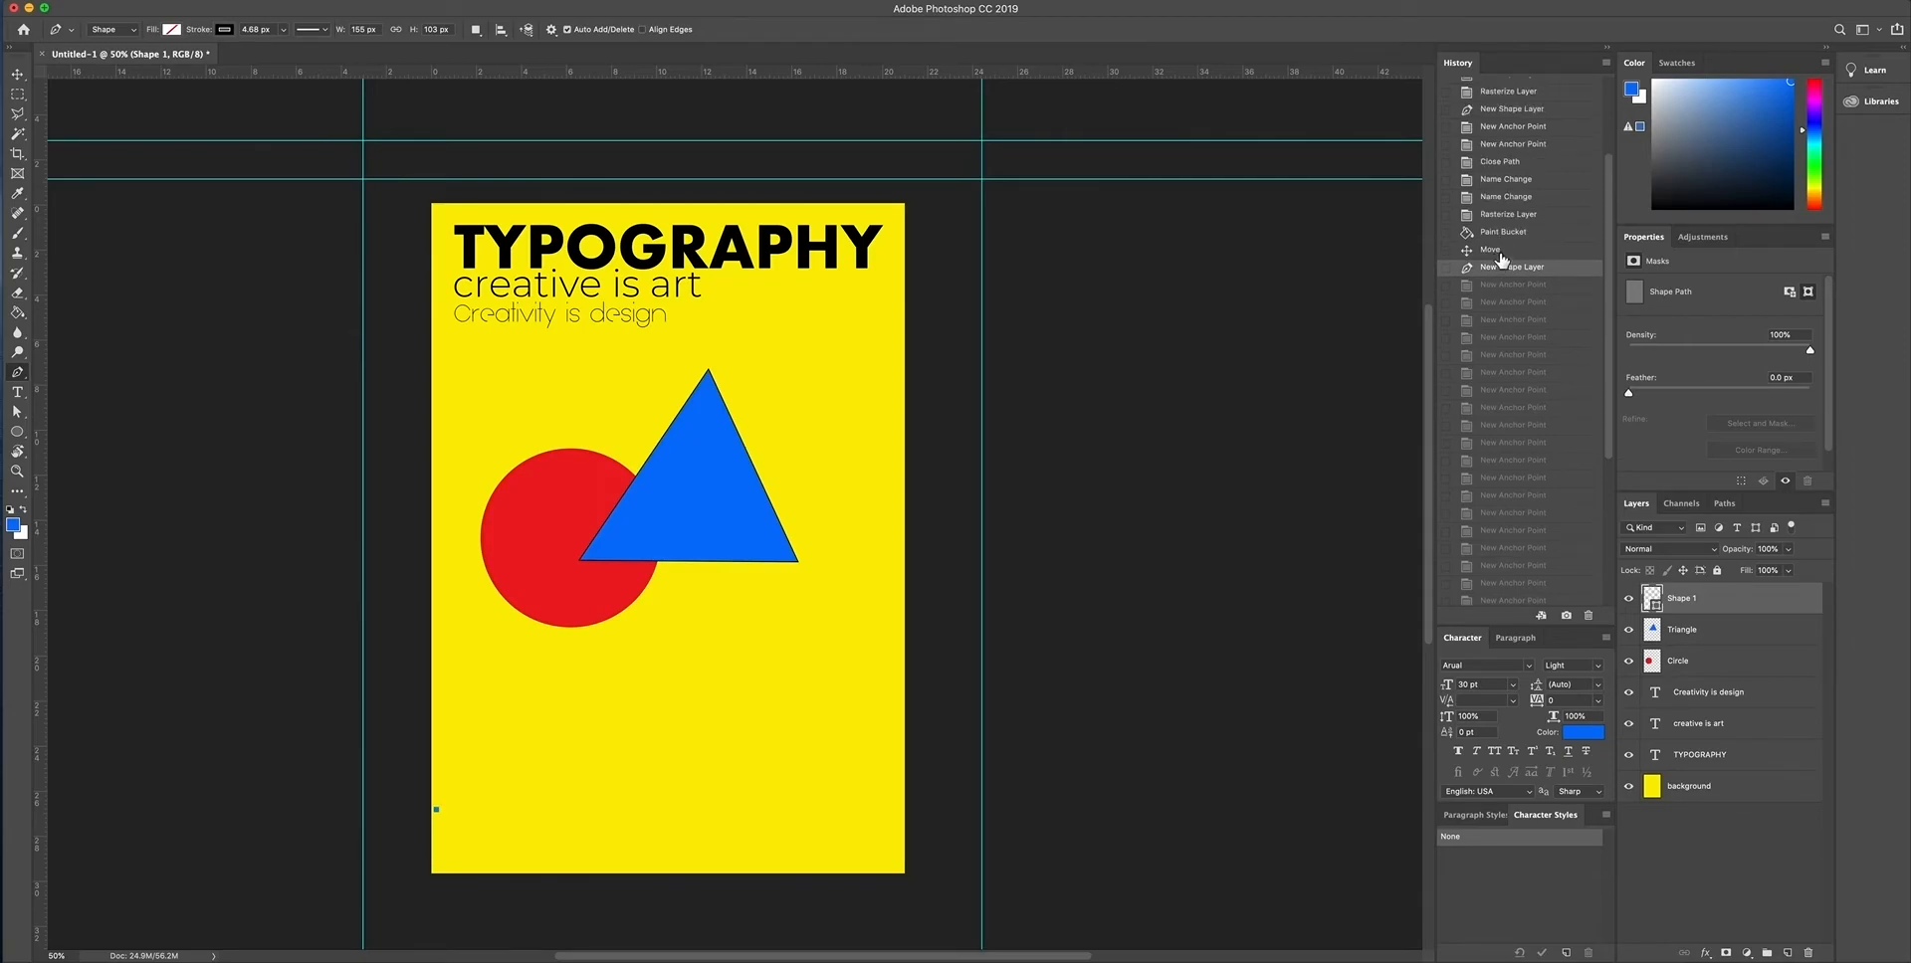
click(1500, 250)
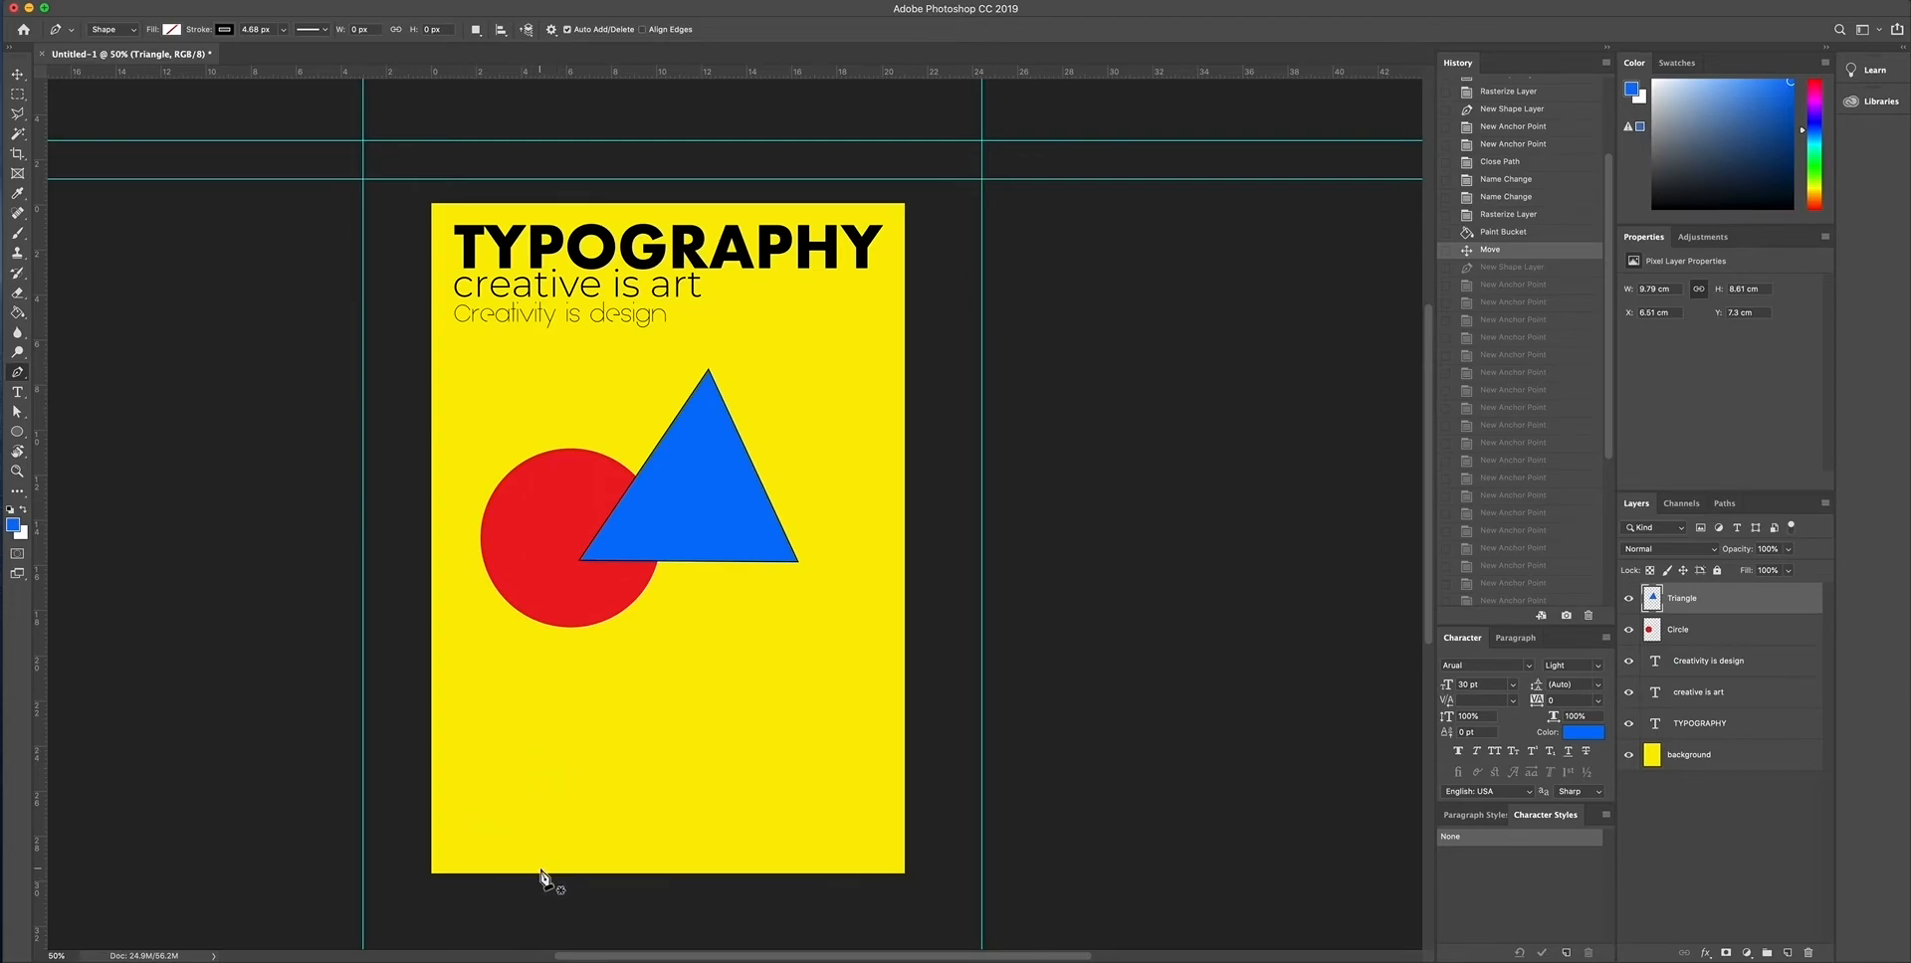
- Draw a closed two-armed cactus outline about 8.5 cm wide and 12.4 cm high with the Pen tool, standing on the poster's bottom edge
click(693, 868)
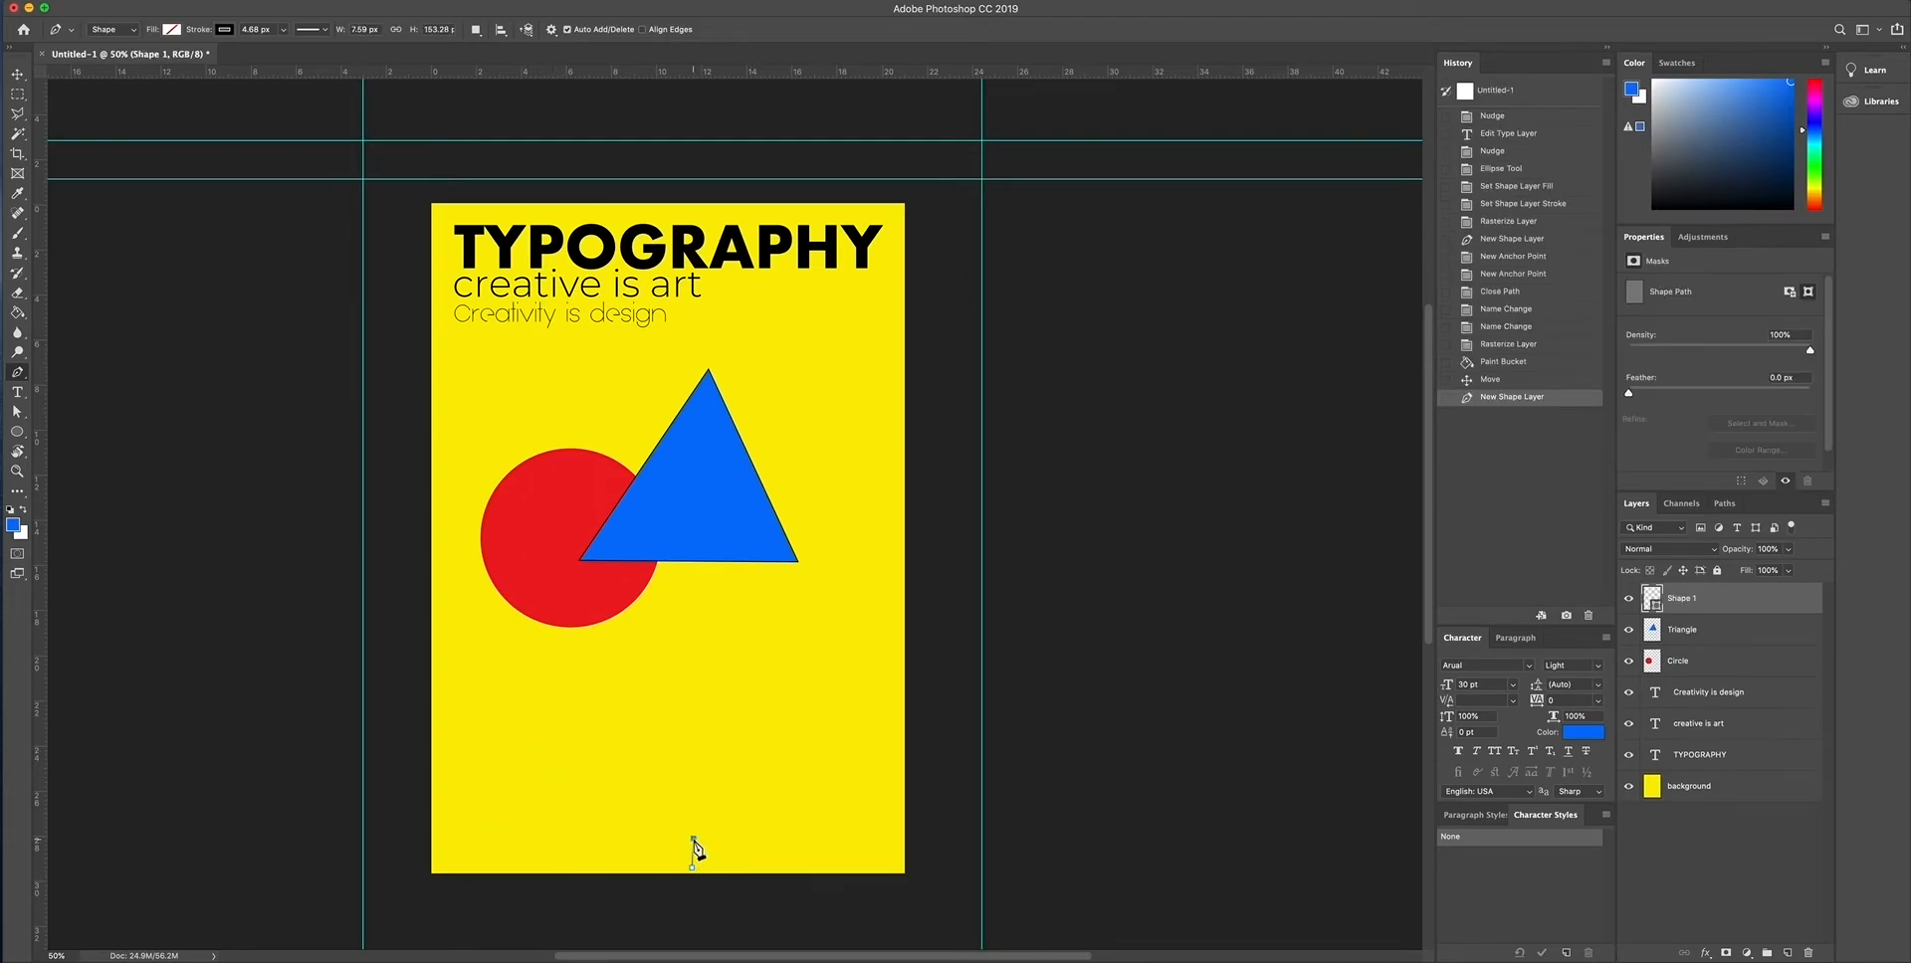
click(694, 839)
click(696, 800)
click(687, 788)
click(660, 777)
click(651, 761)
click(647, 728)
click(647, 705)
click(662, 688)
click(681, 692)
click(691, 713)
click(693, 729)
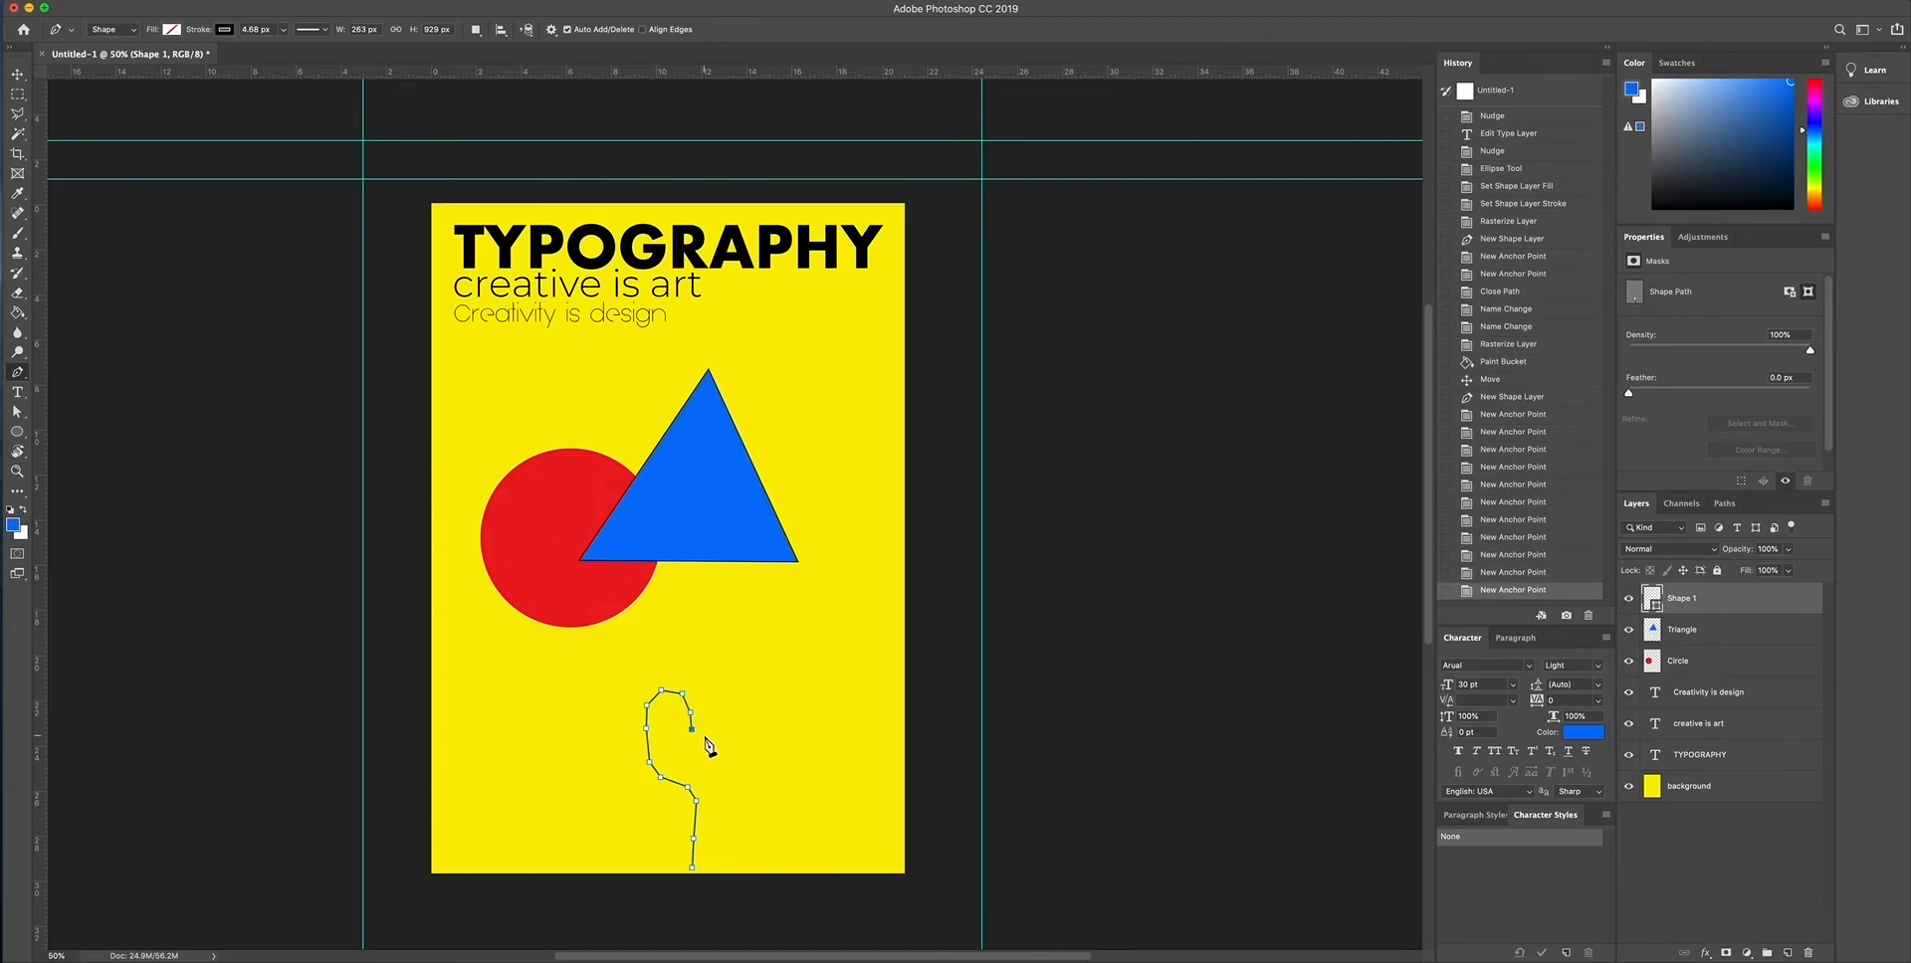
click(705, 734)
click(715, 722)
click(712, 694)
click(710, 653)
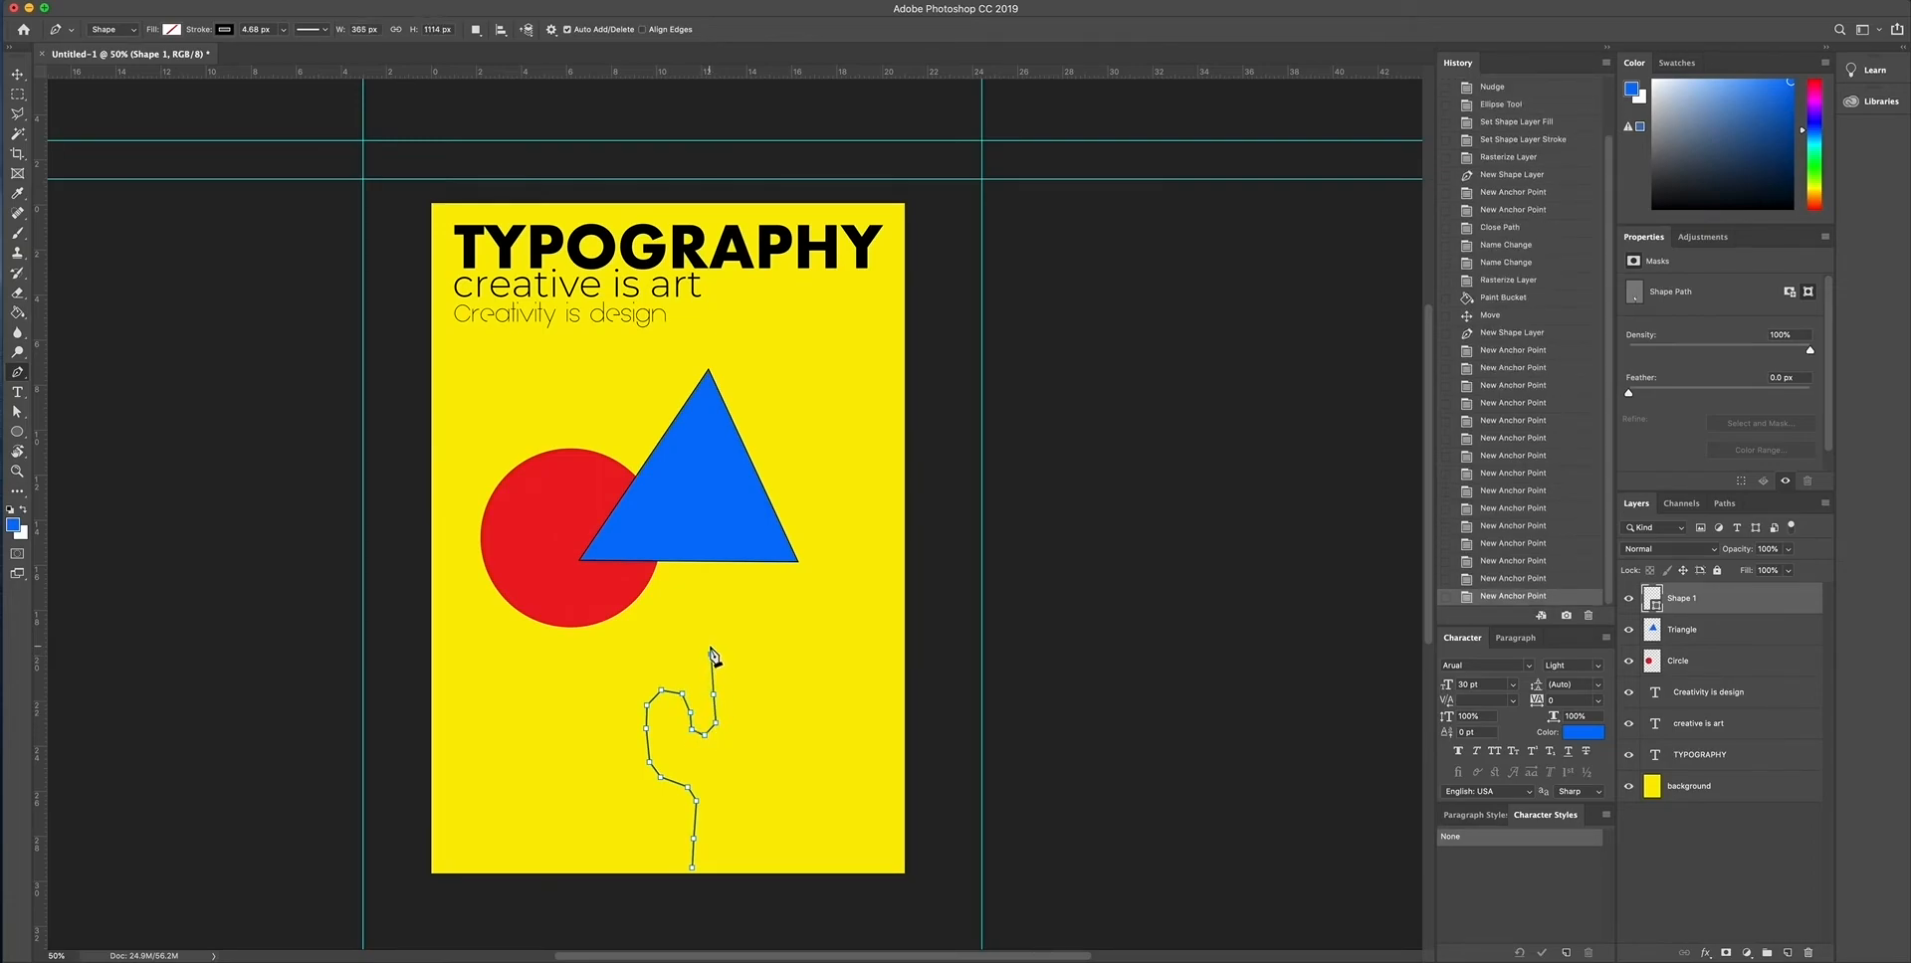
click(712, 628)
click(716, 600)
click(736, 590)
click(759, 589)
click(772, 610)
click(775, 634)
click(776, 669)
click(776, 705)
click(772, 741)
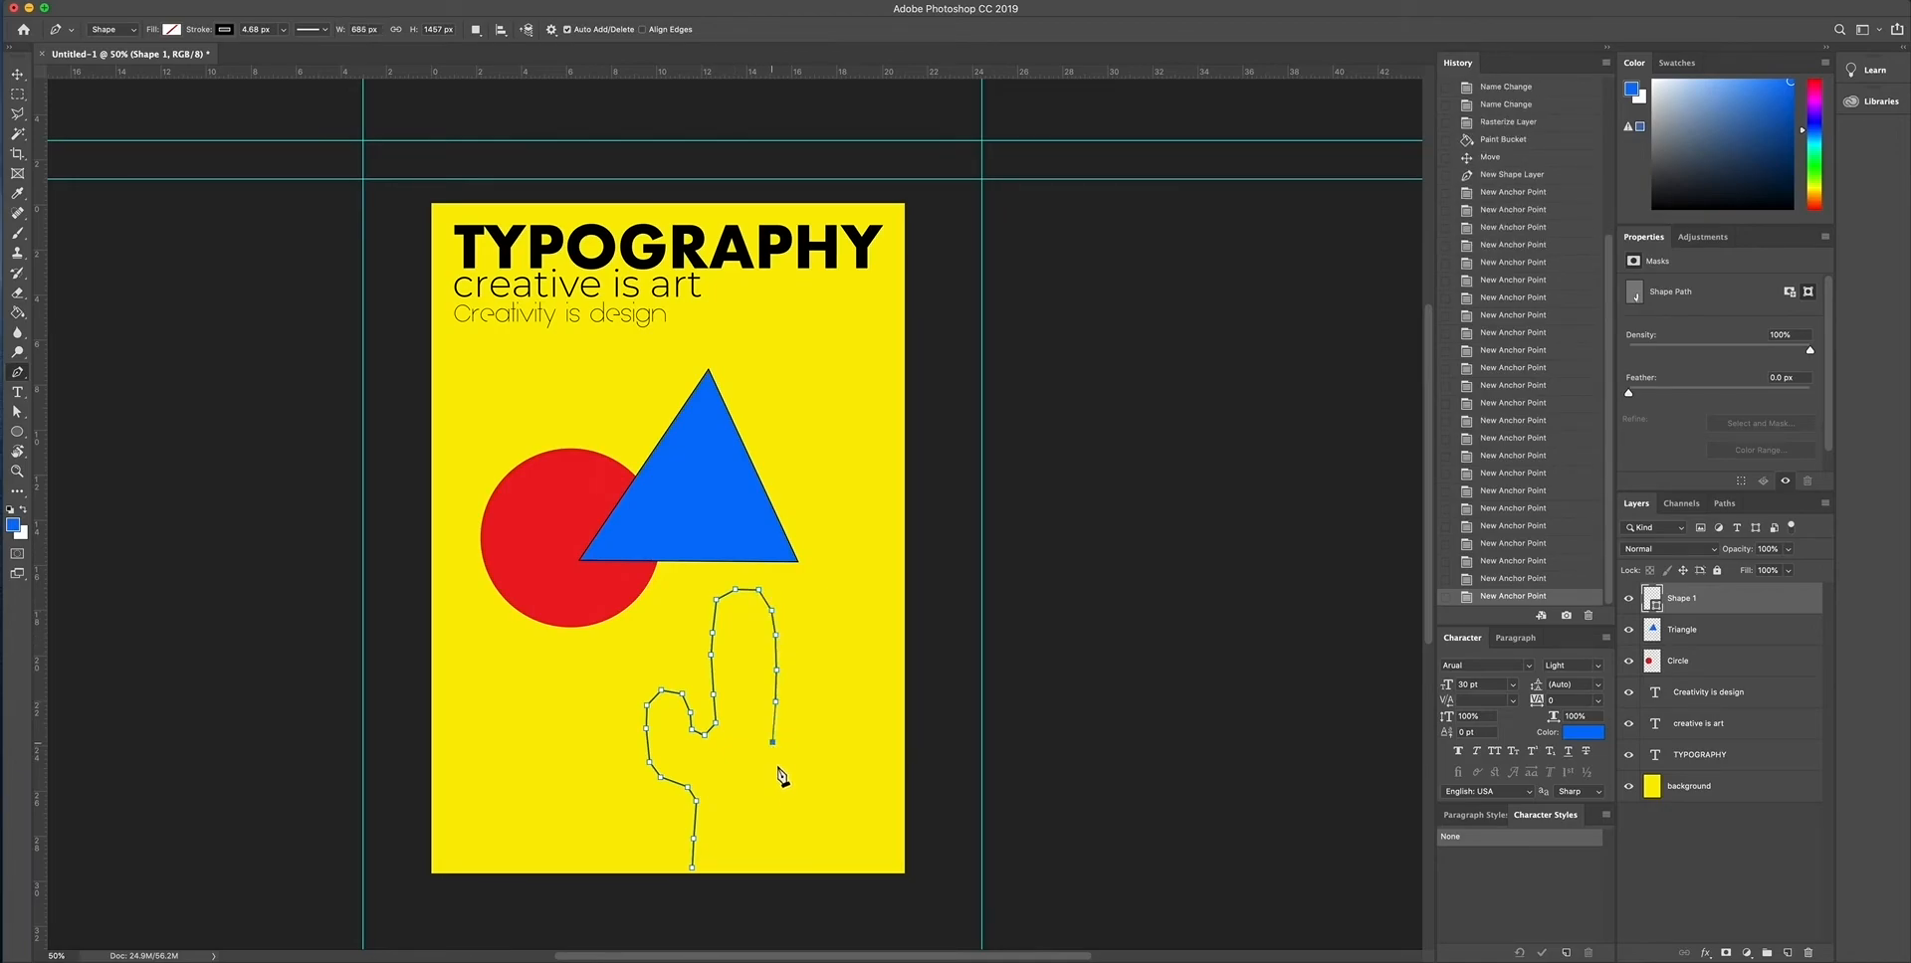
click(782, 786)
click(791, 789)
click(803, 746)
click(816, 723)
click(832, 725)
click(838, 744)
click(830, 774)
click(826, 797)
click(819, 818)
click(803, 828)
click(776, 827)
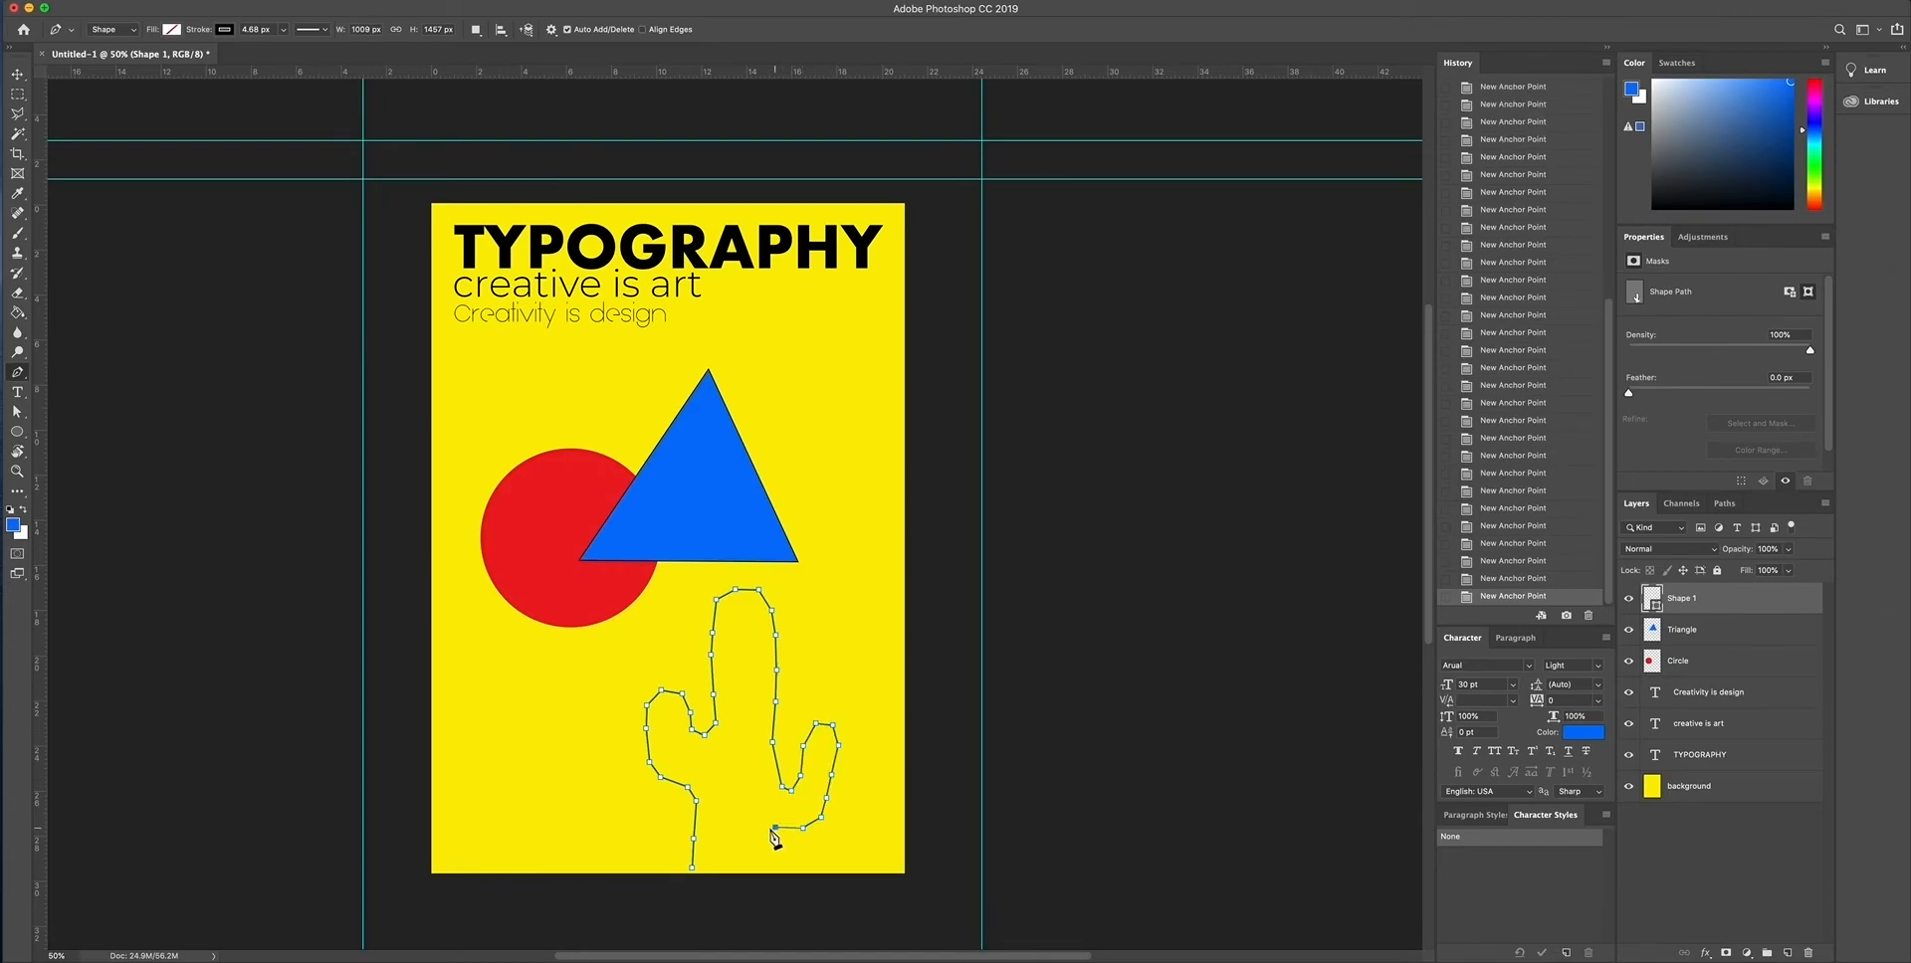
click(778, 869)
click(694, 870)
click(18, 76)
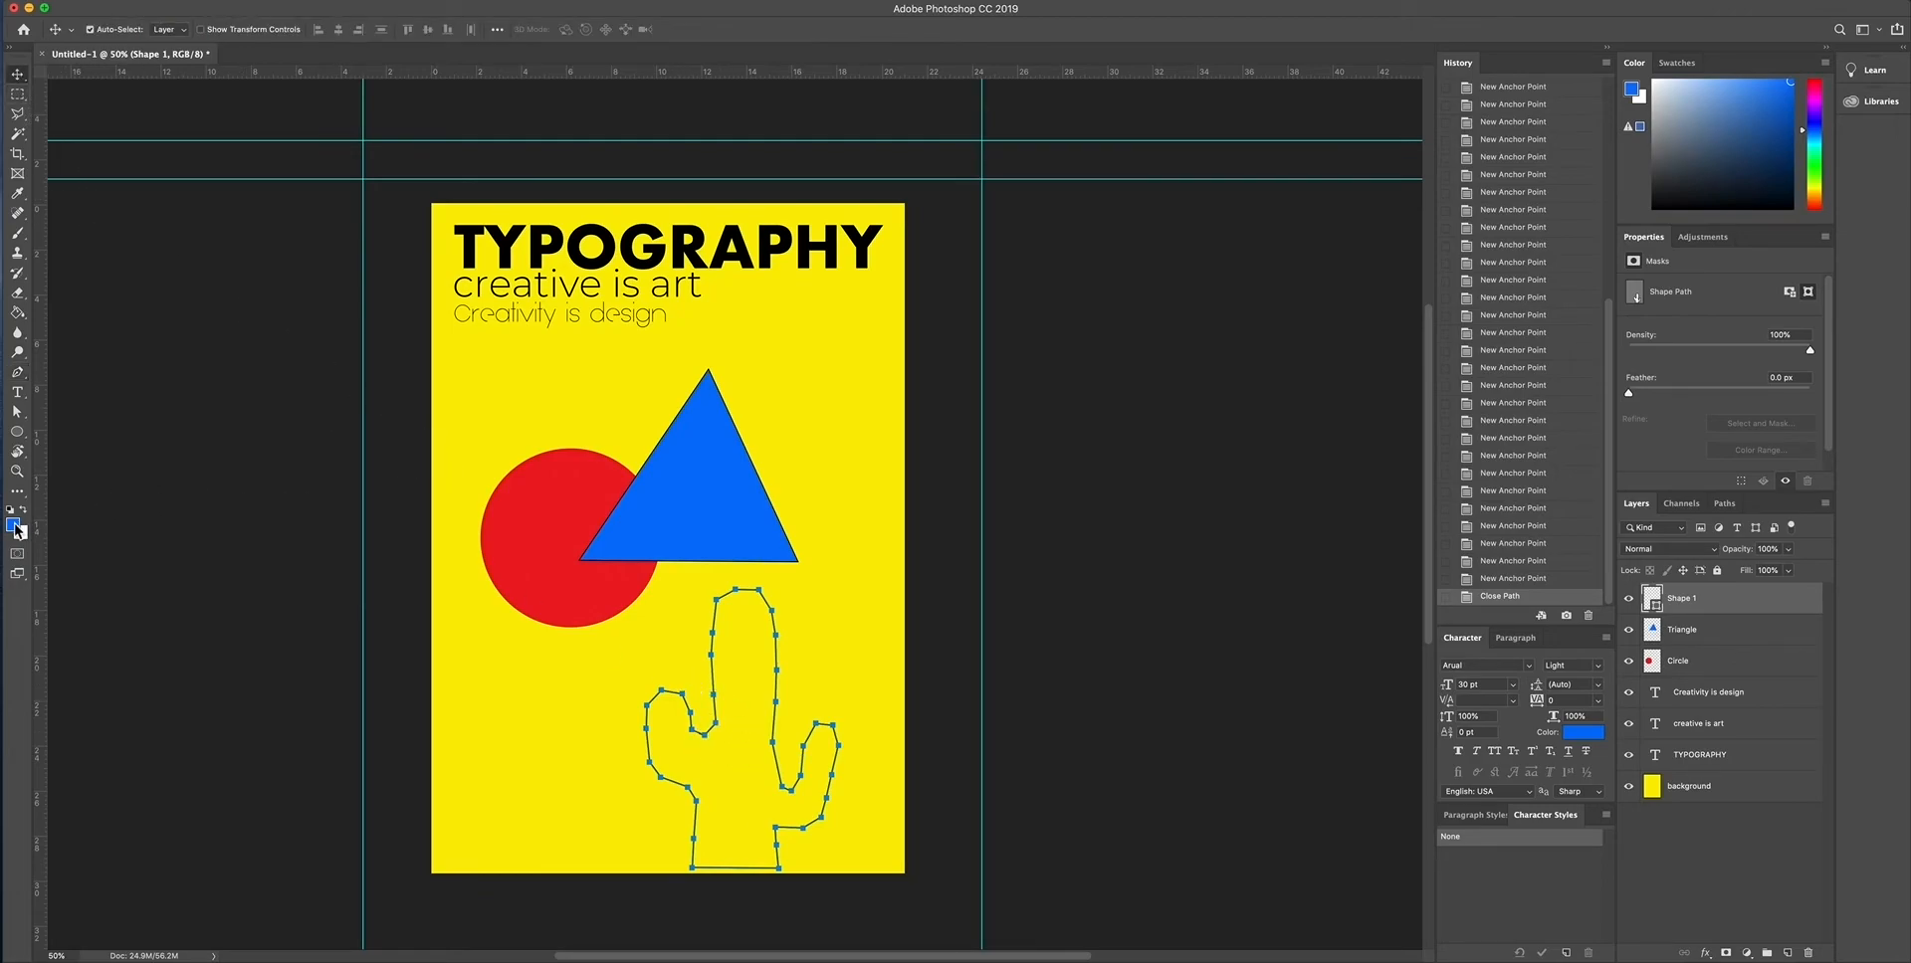
- Rasterize the cactus shape and fill it with bright green (RGB 45, 251, 5) using the Paint Bucket
click(14, 527)
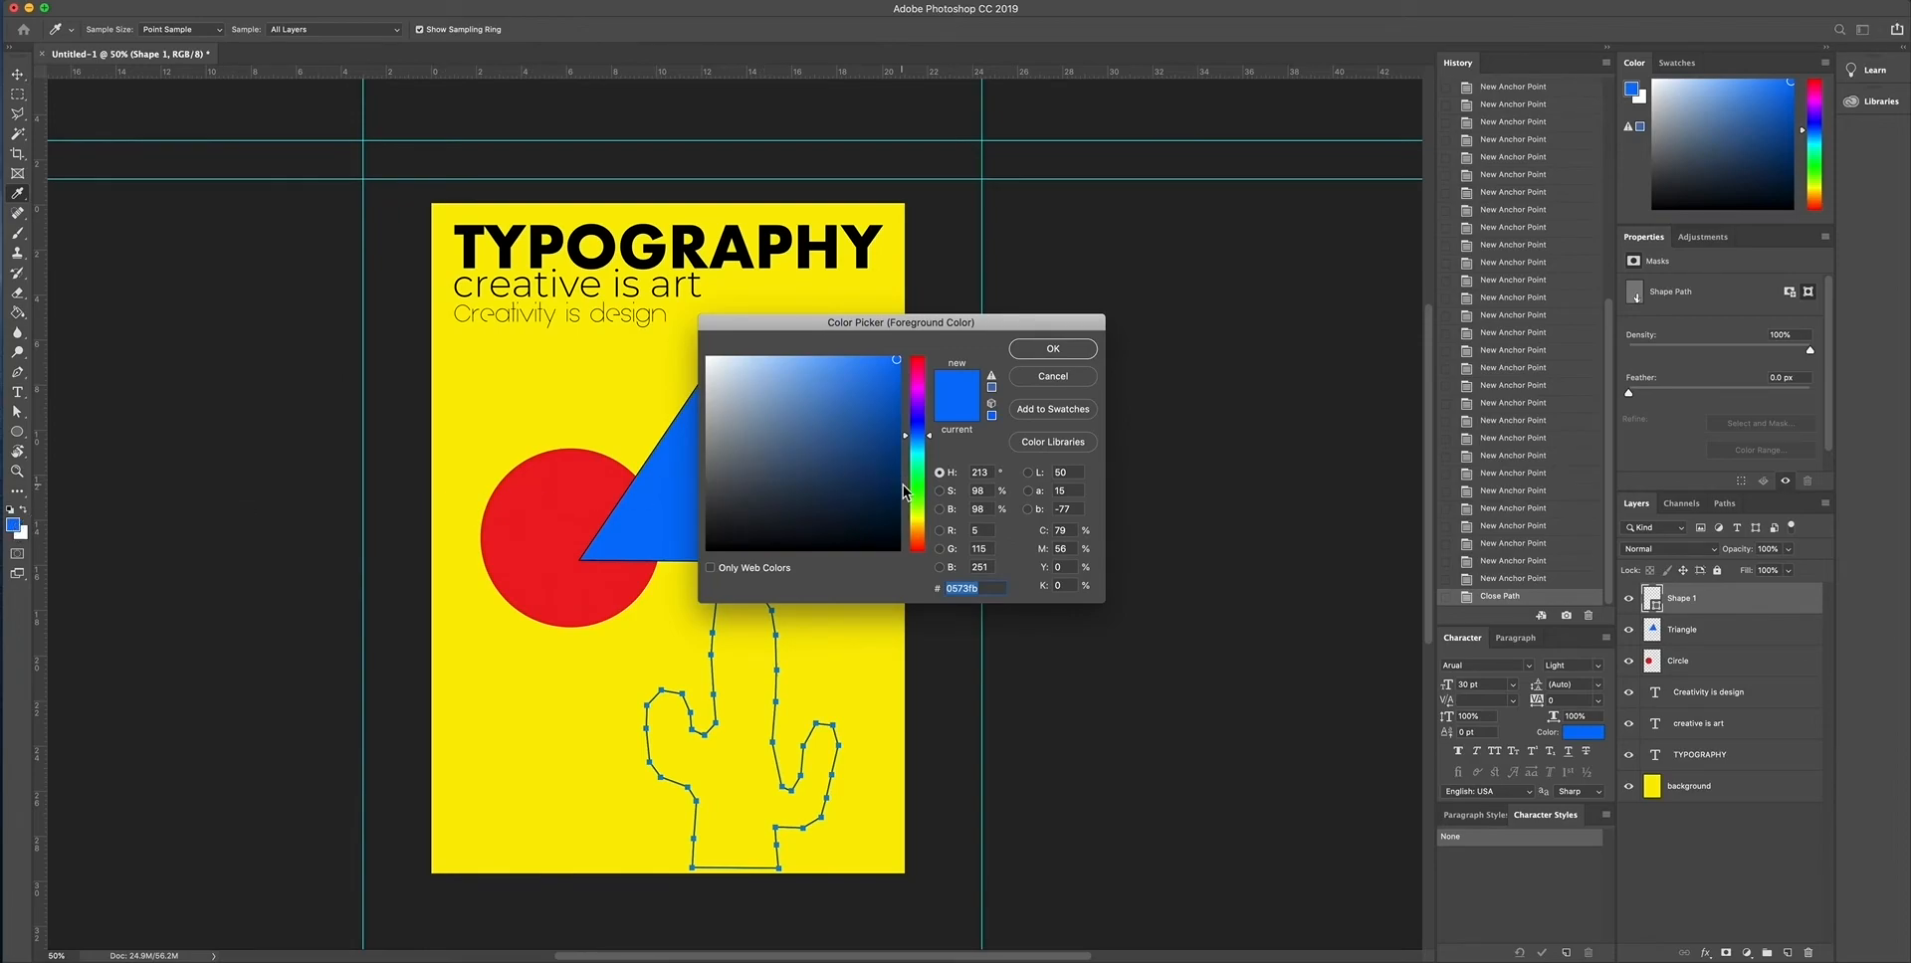
click(918, 492)
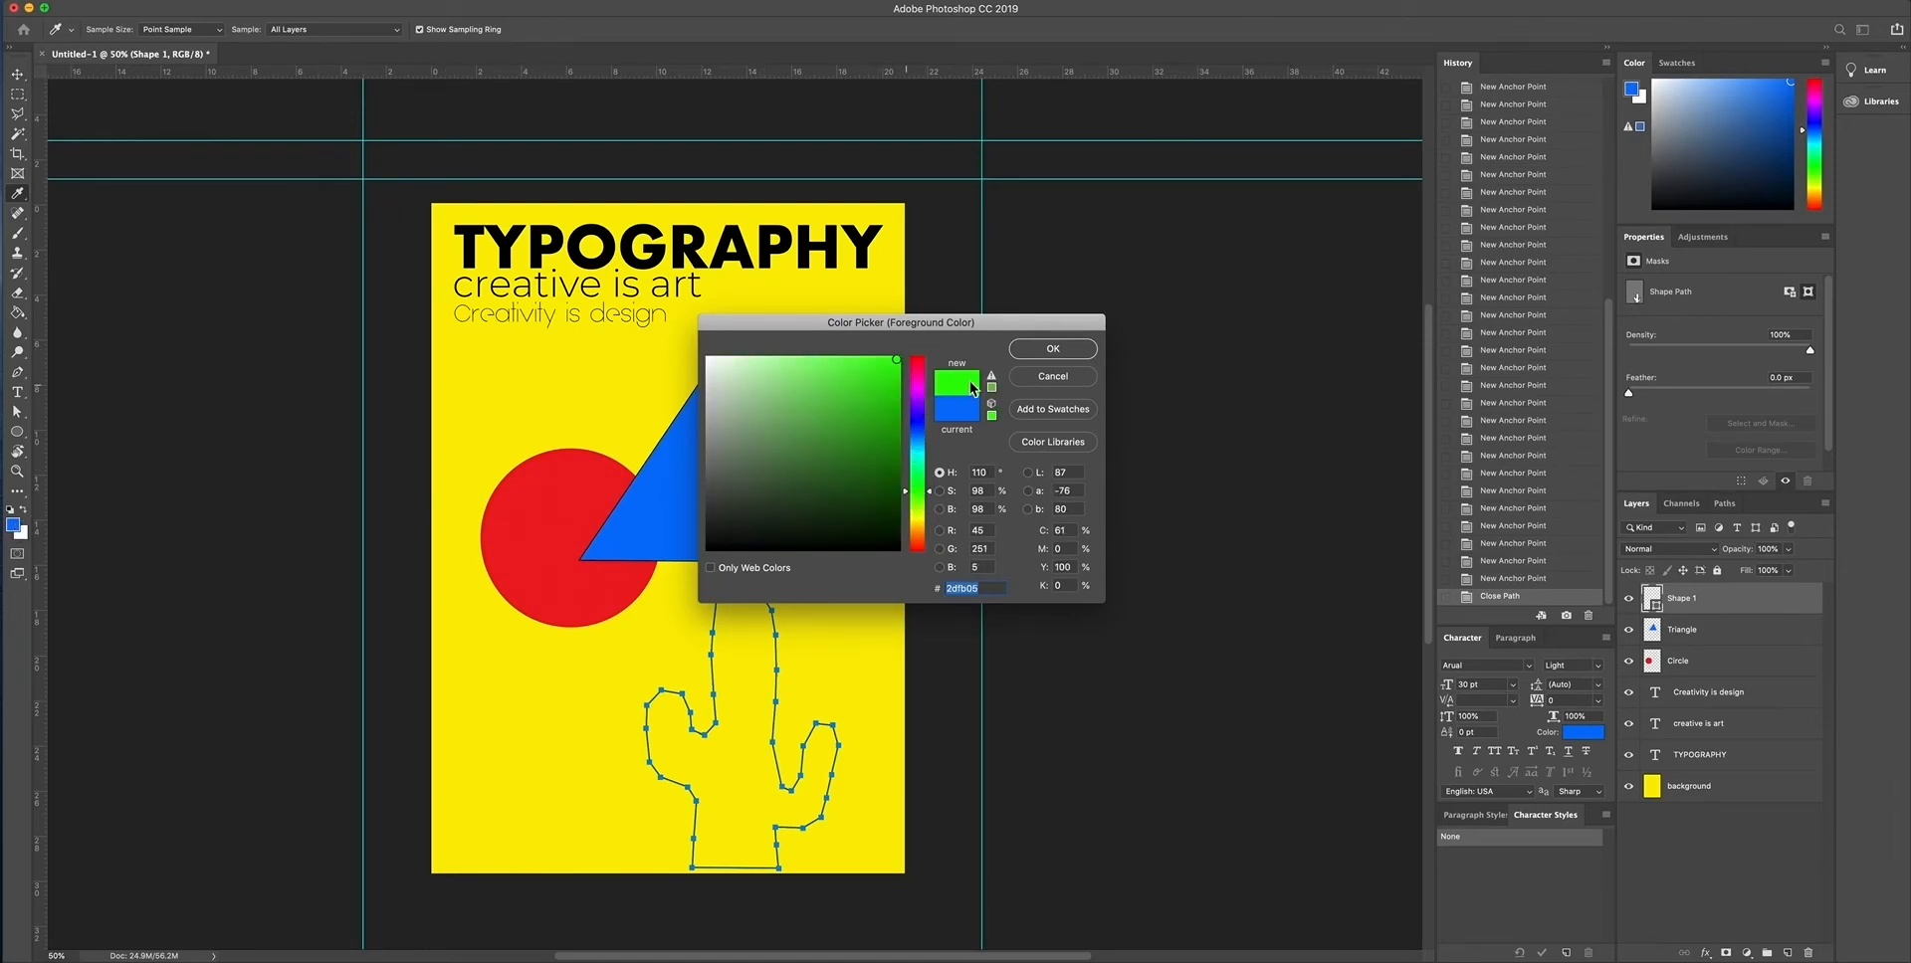
click(1052, 348)
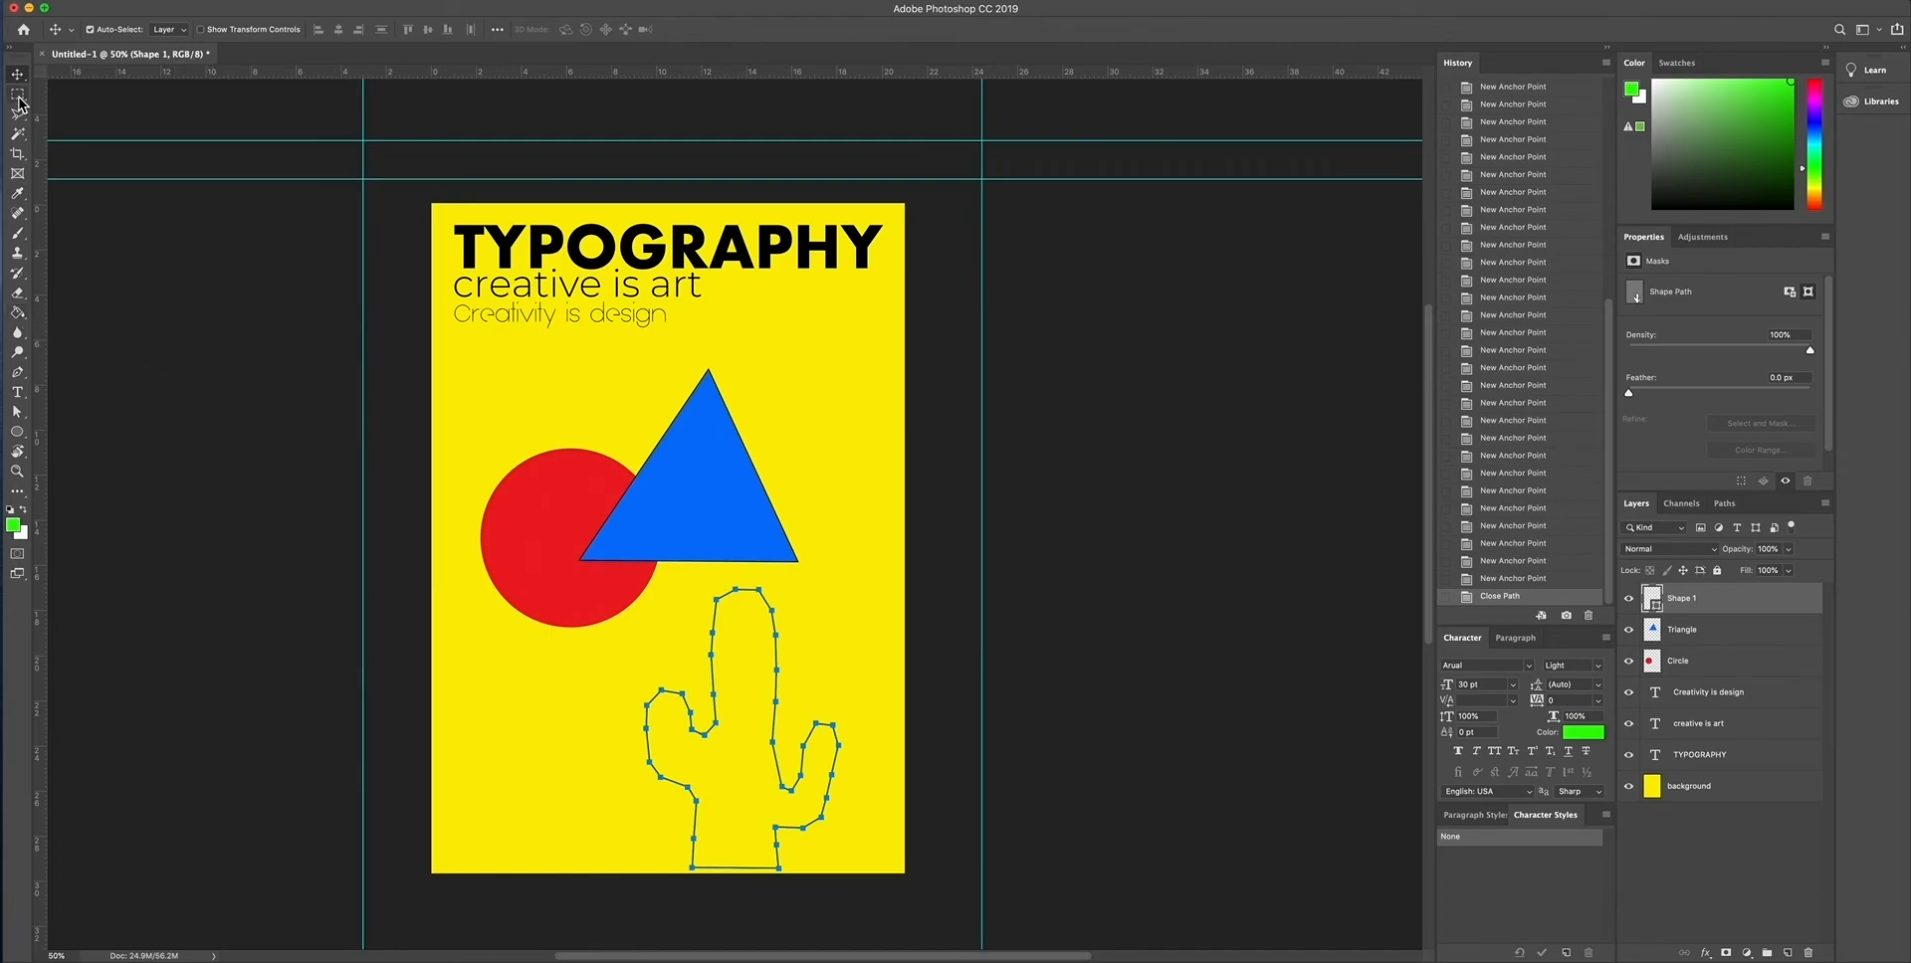
click(18, 311)
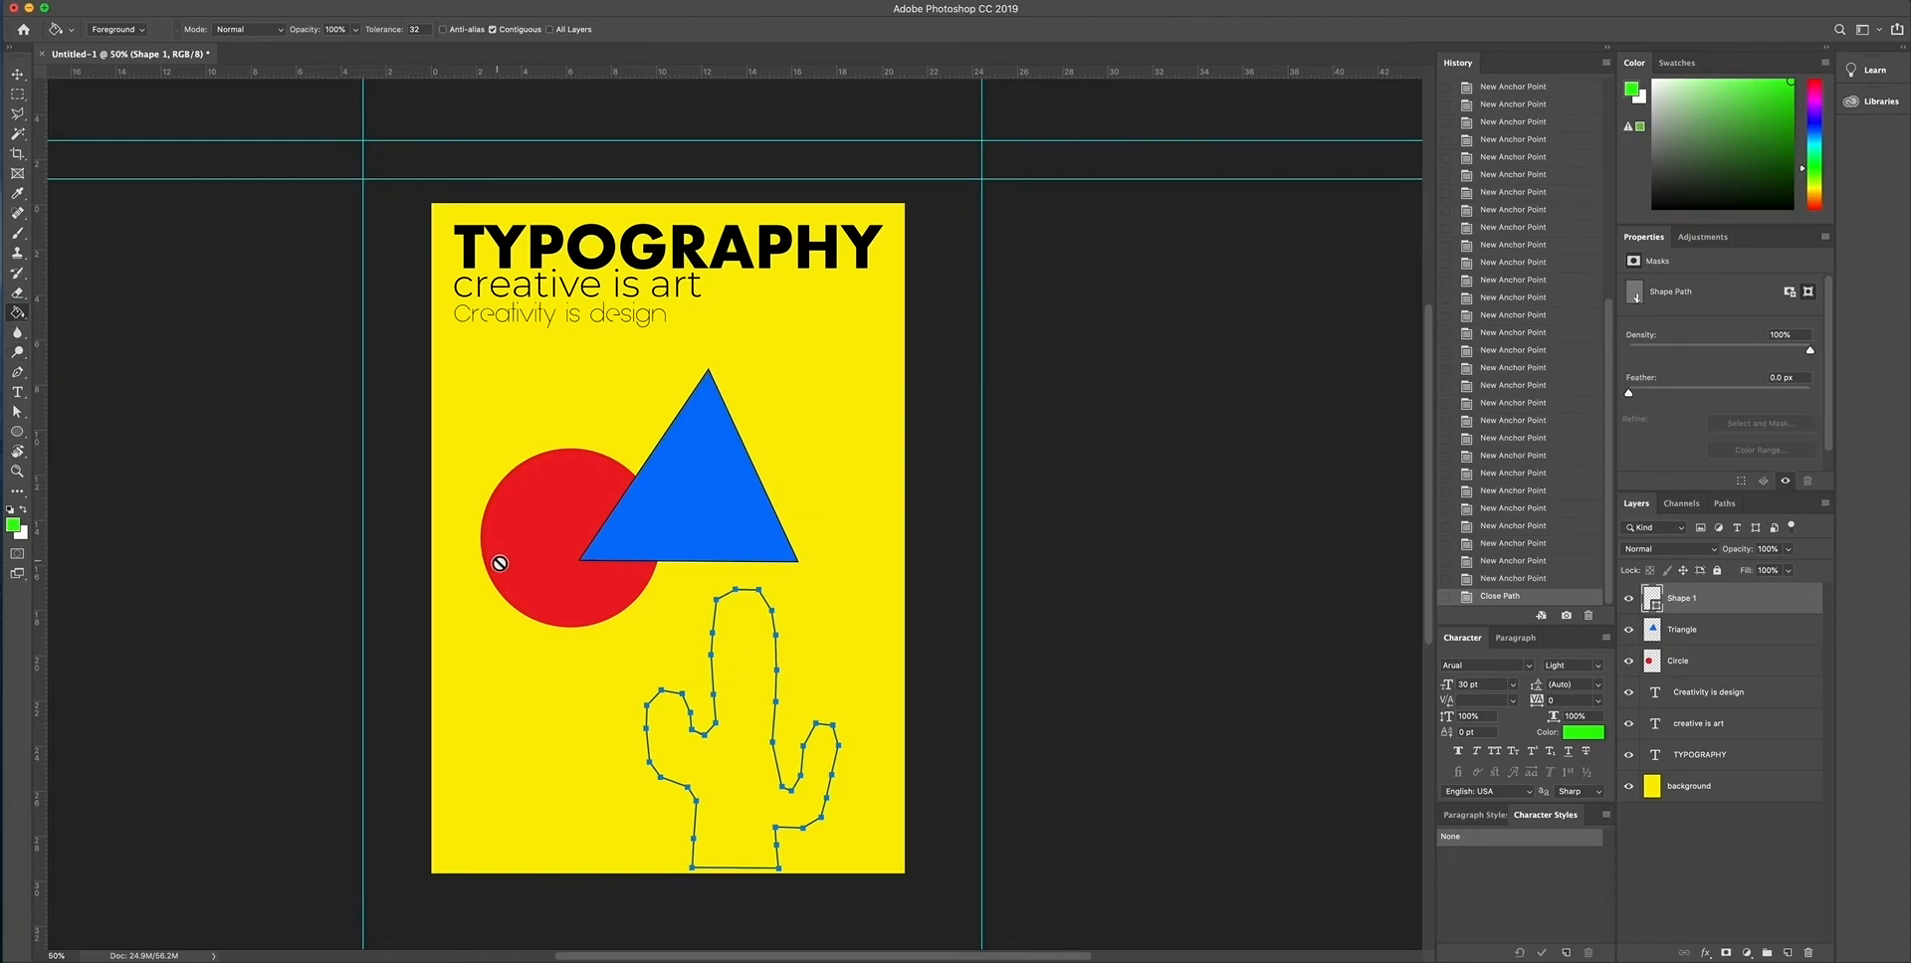
click(746, 653)
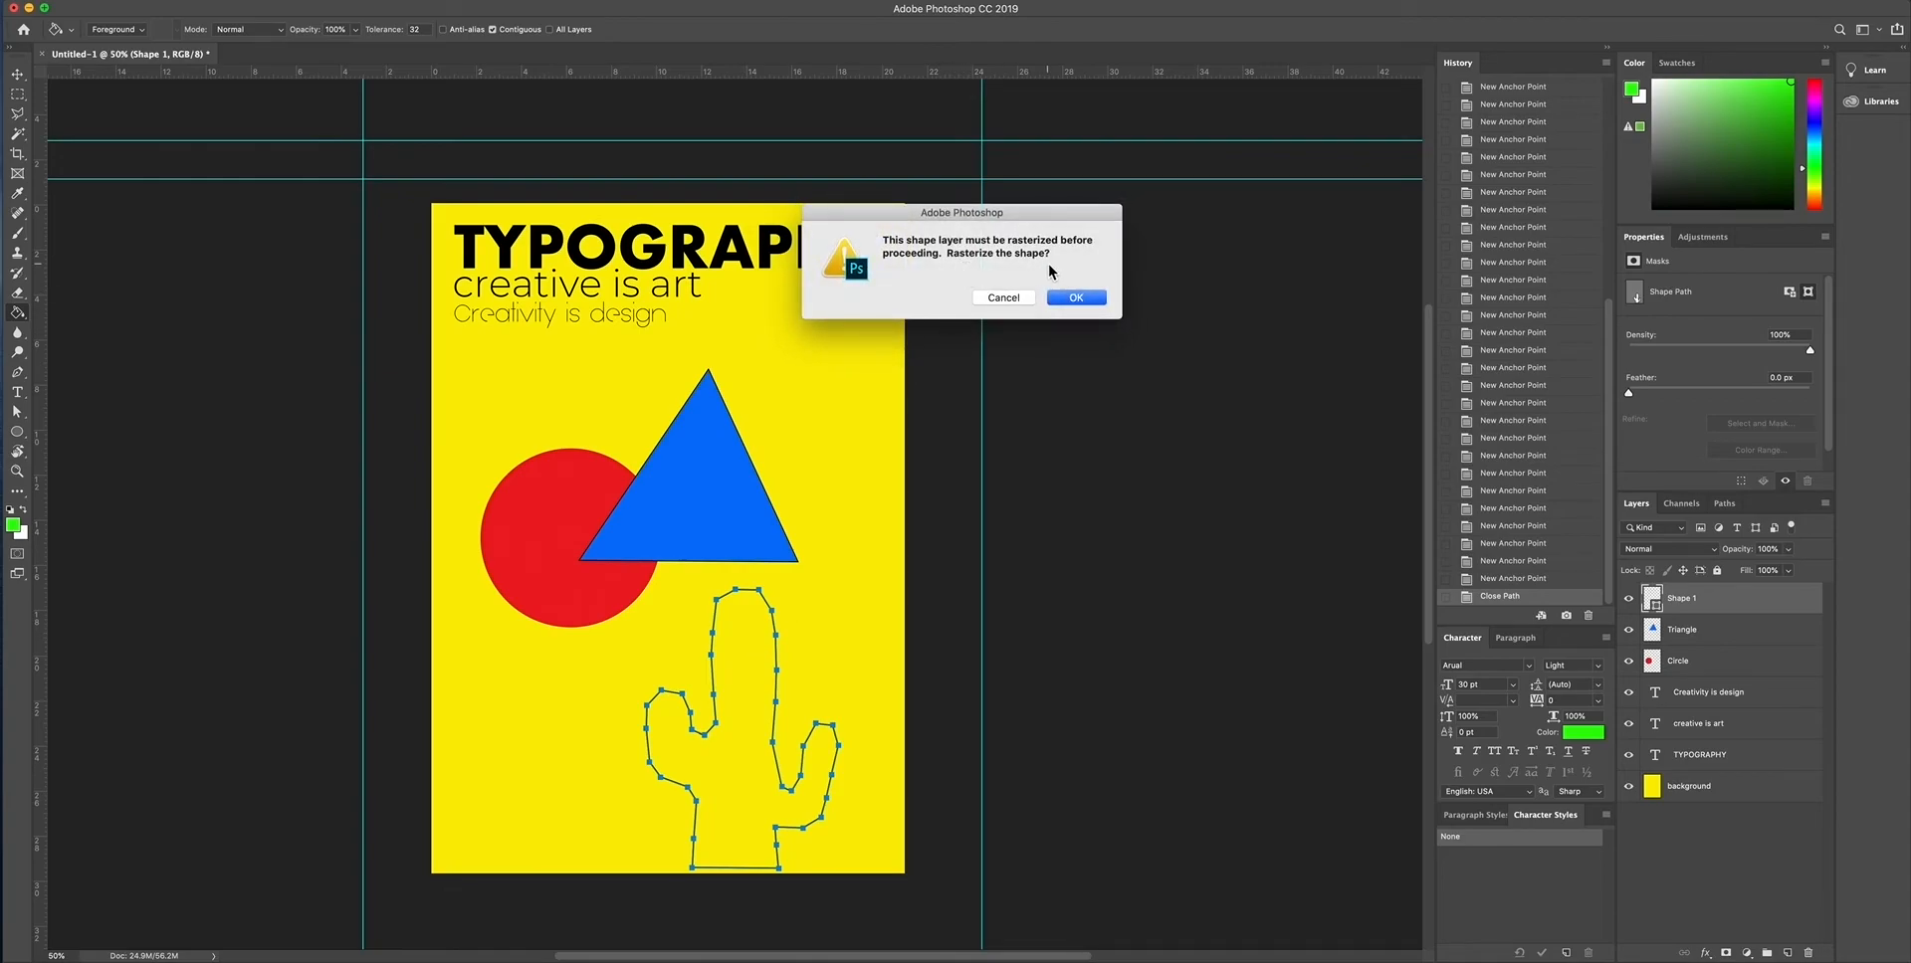
click(1076, 297)
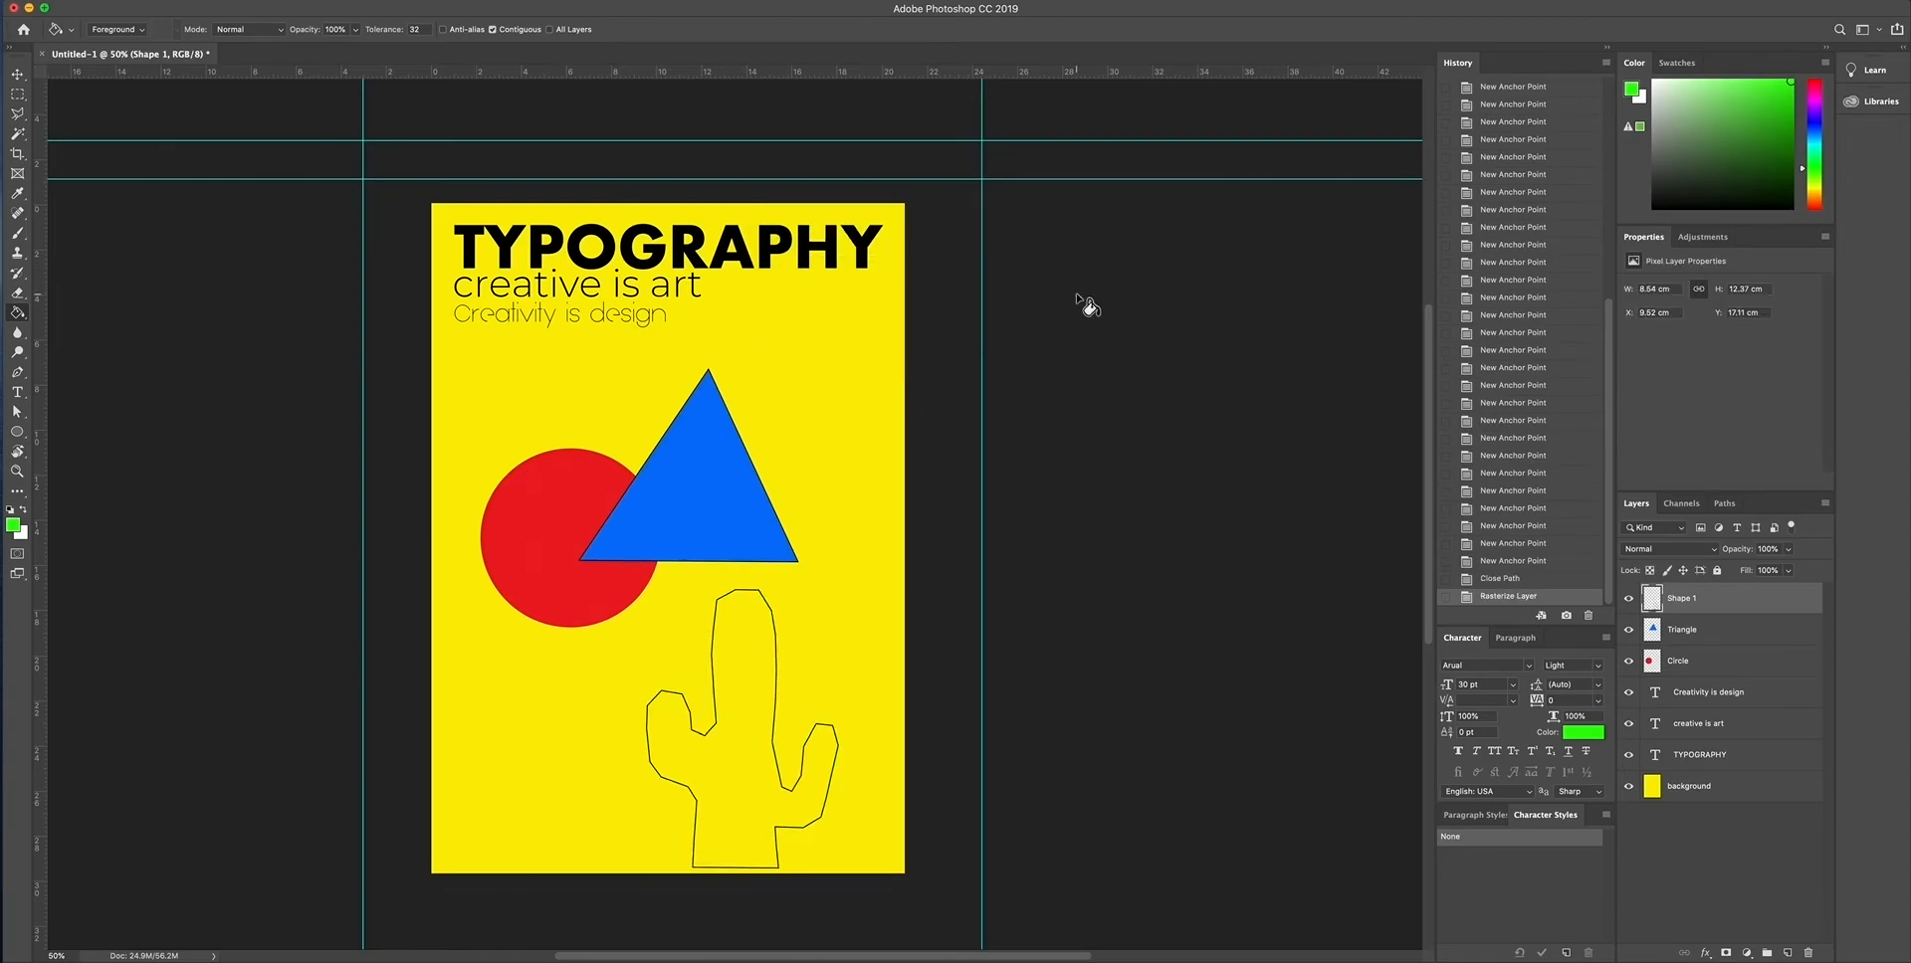
click(735, 663)
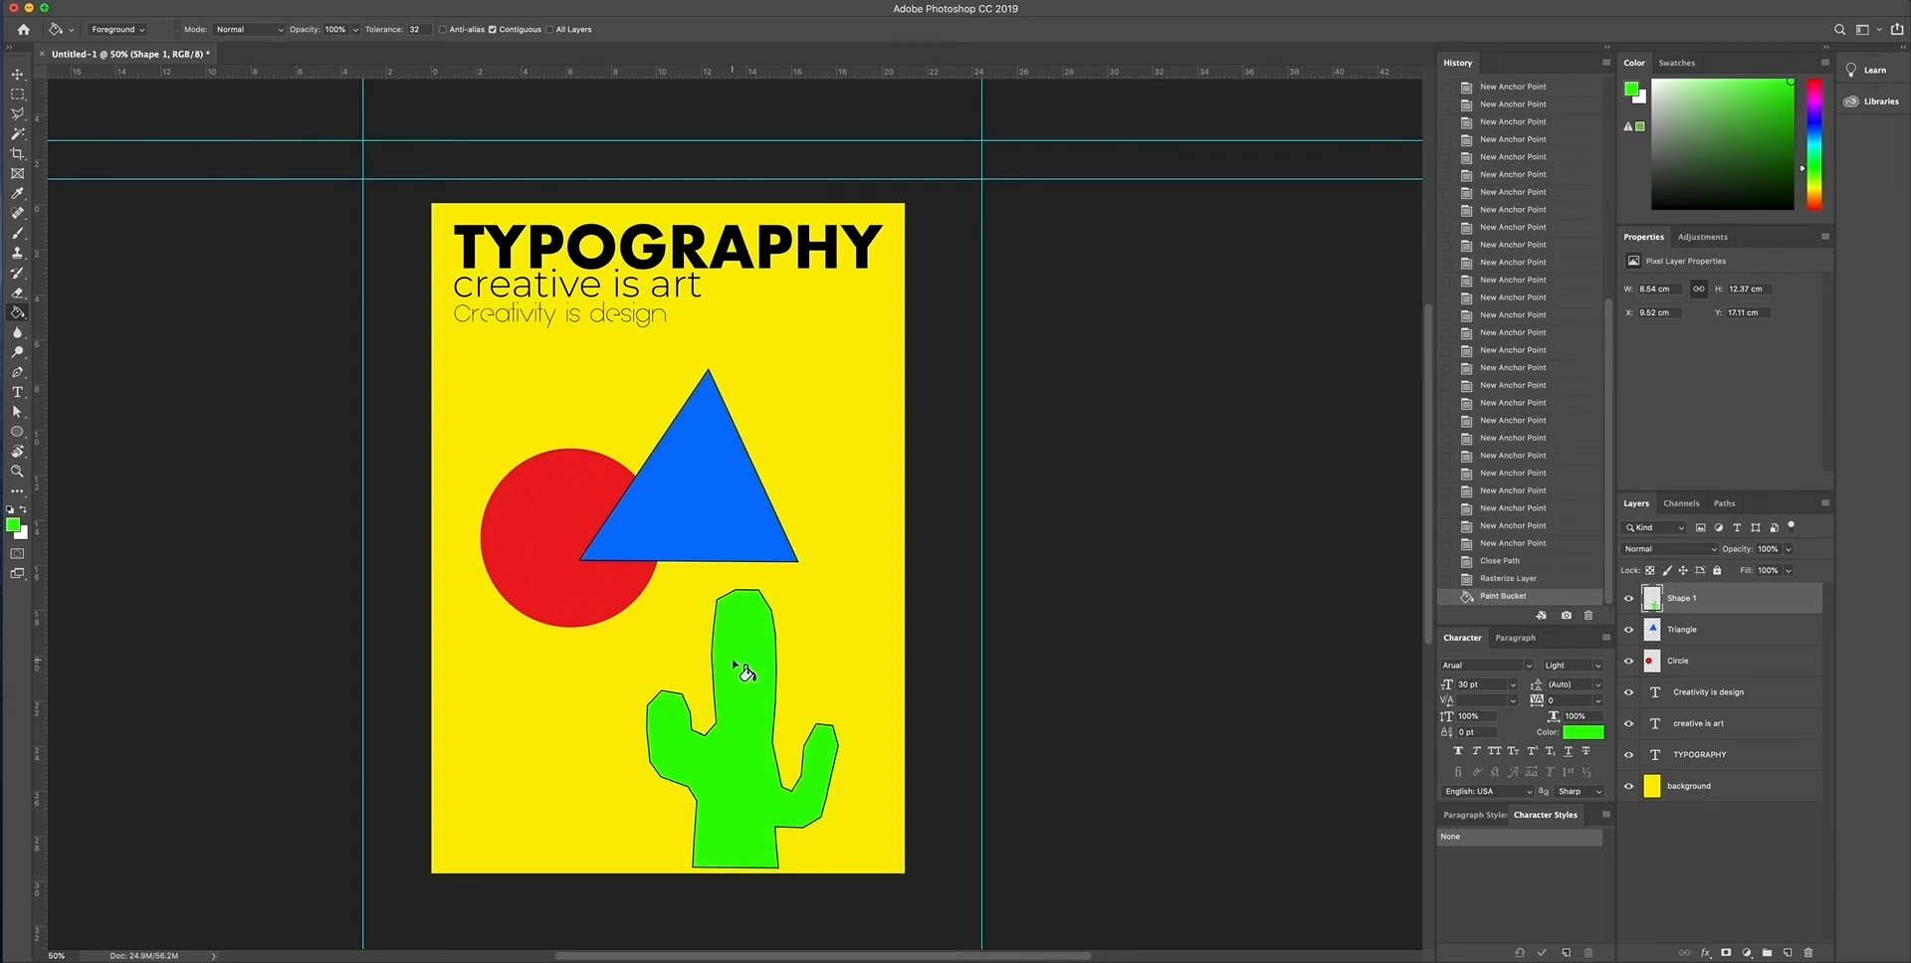
- Move the cactus up and to the left so it overlaps the triangle and circle, and rename its layer as cactus
click(19, 74)
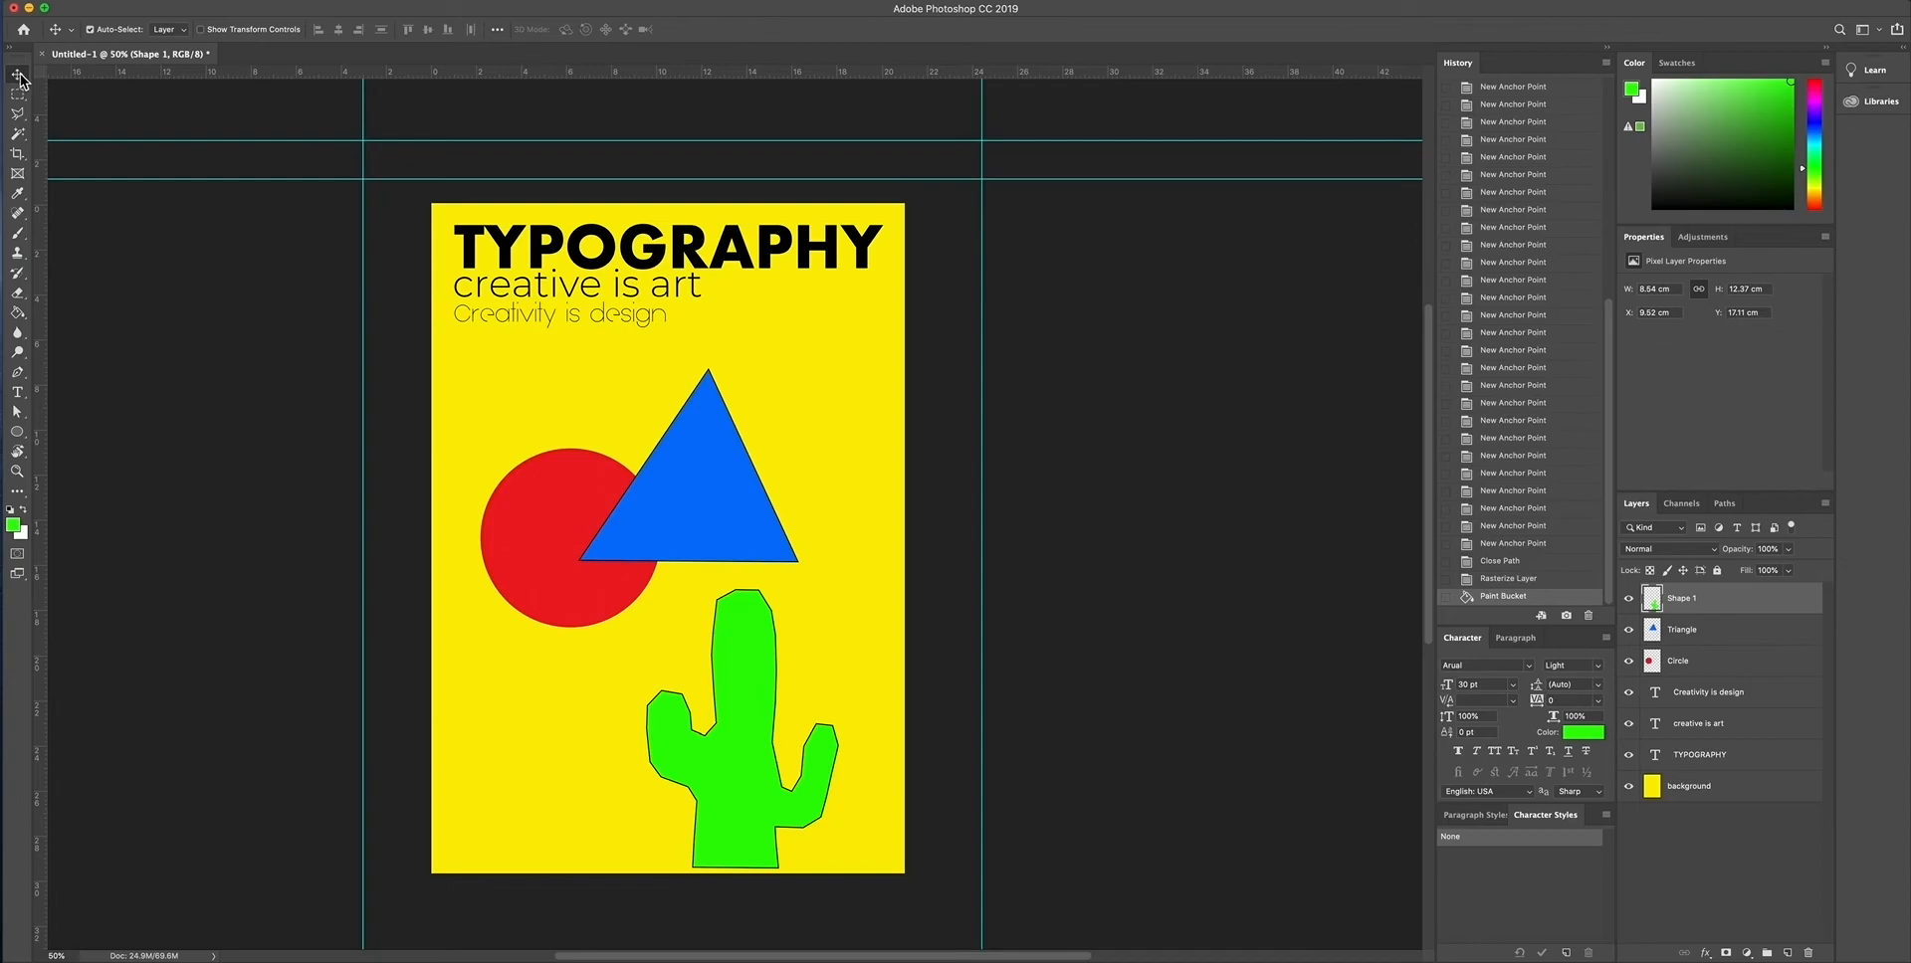
drag(752, 676, 682, 567)
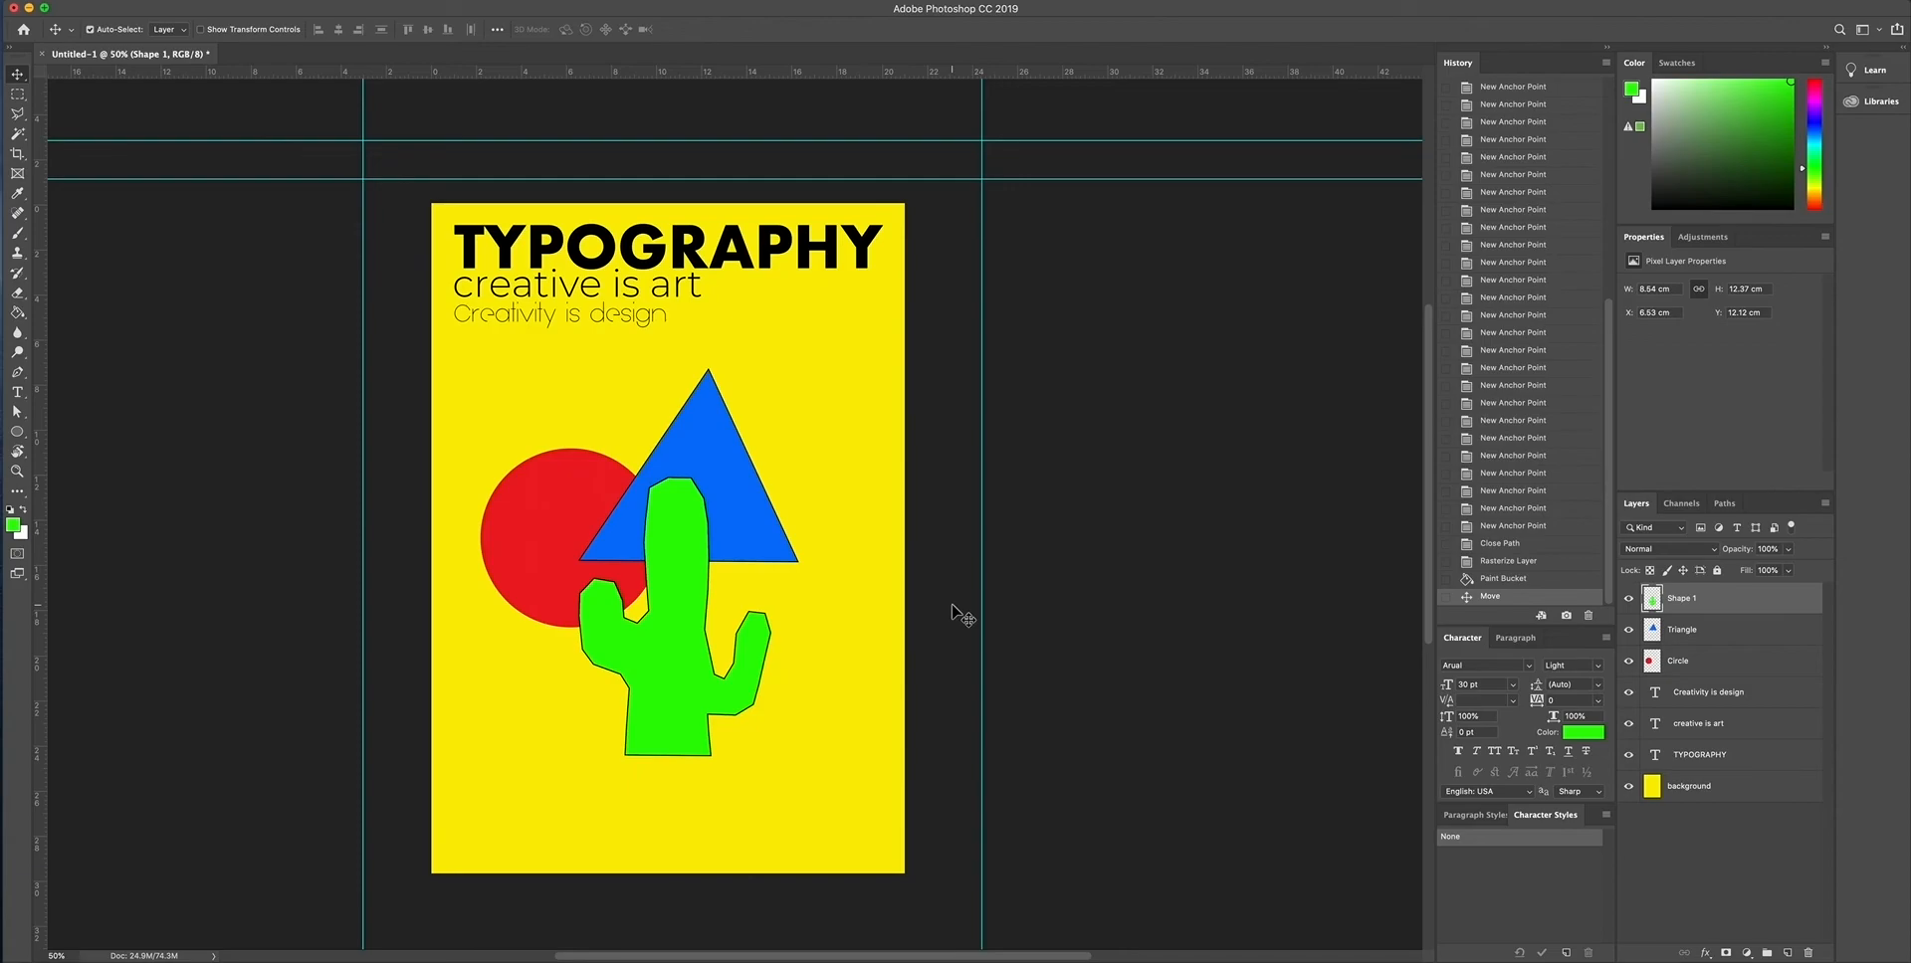
double_click(1683, 601)
text(cactus)
key(Return)
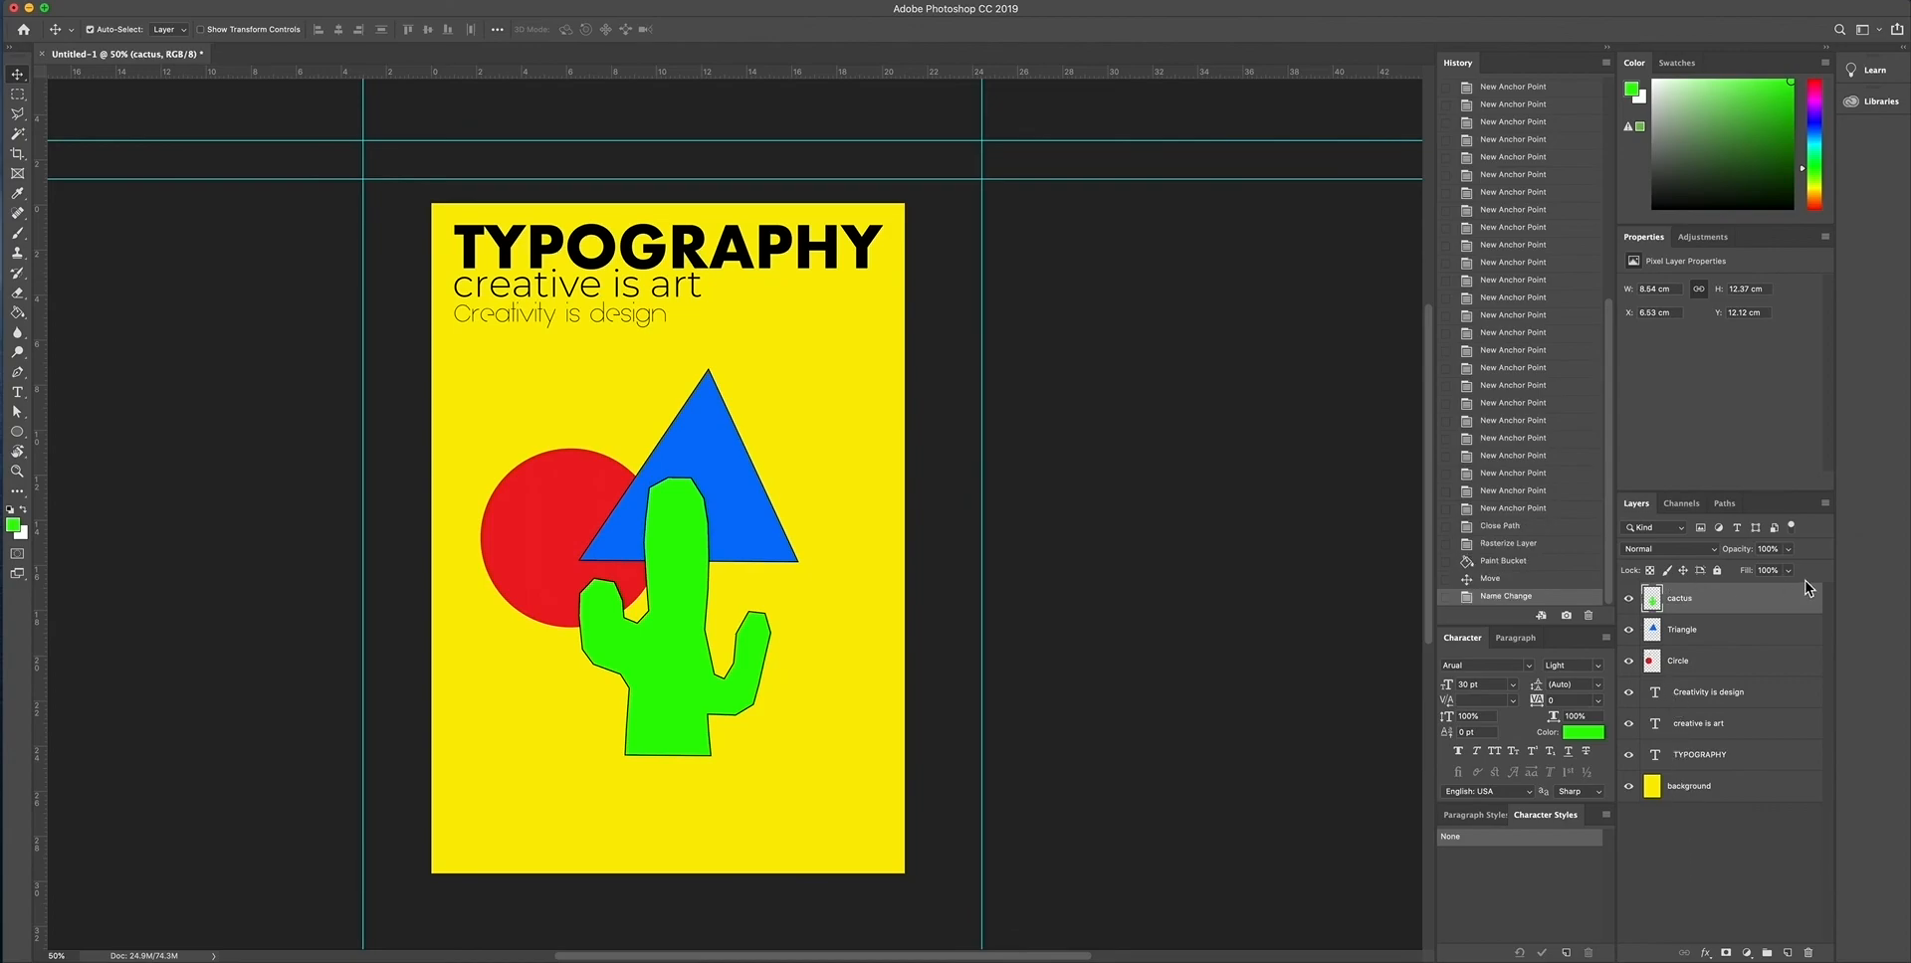